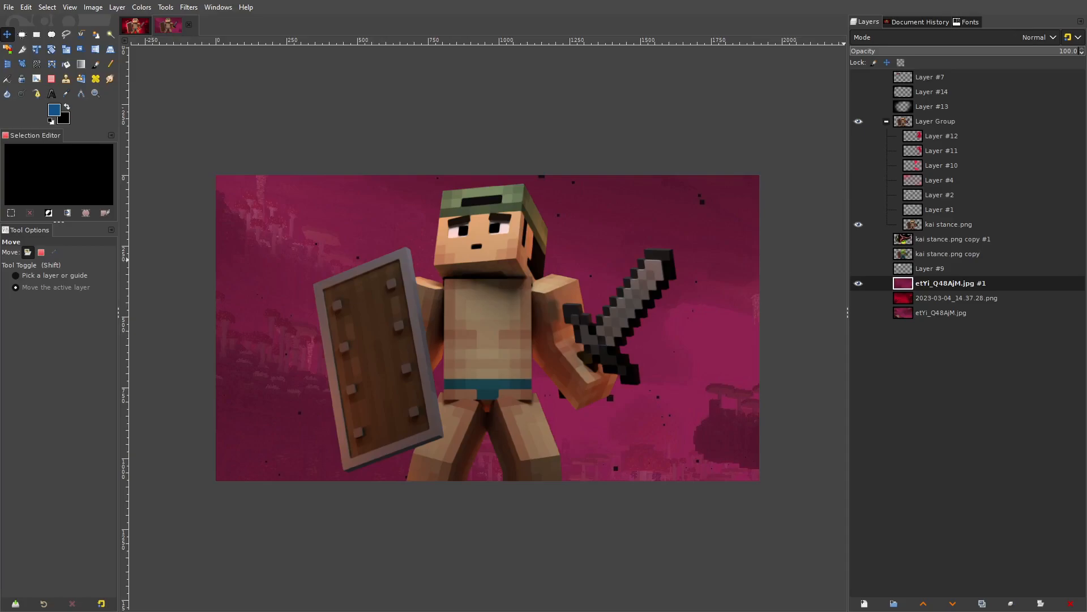
# Compare the finished red thumbnail with the plain magenta version by switching between the two open images
pyautogui.click(134, 29)
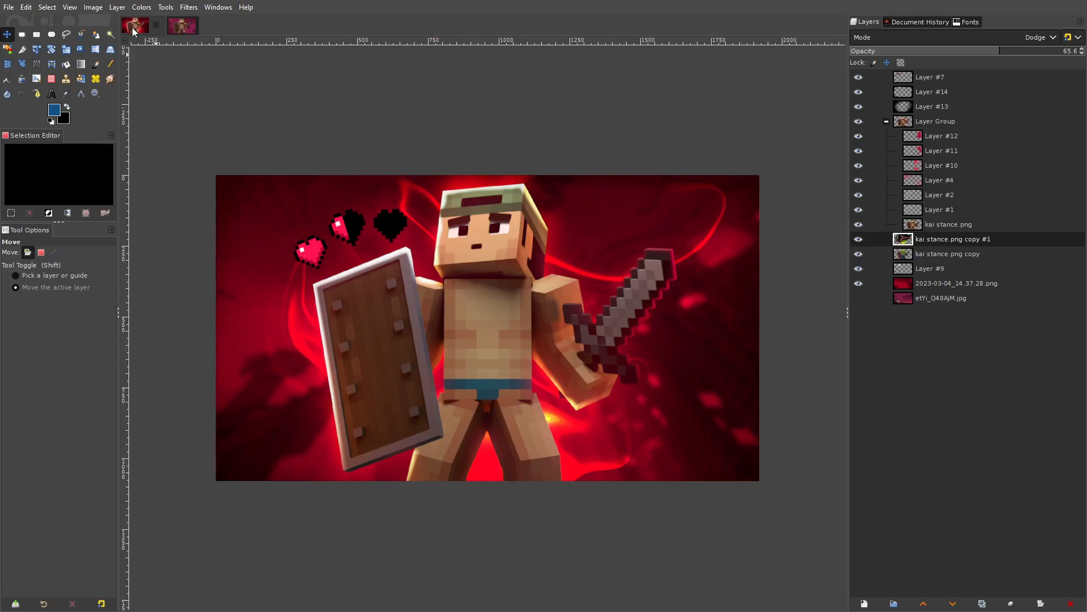
pyautogui.click(173, 34)
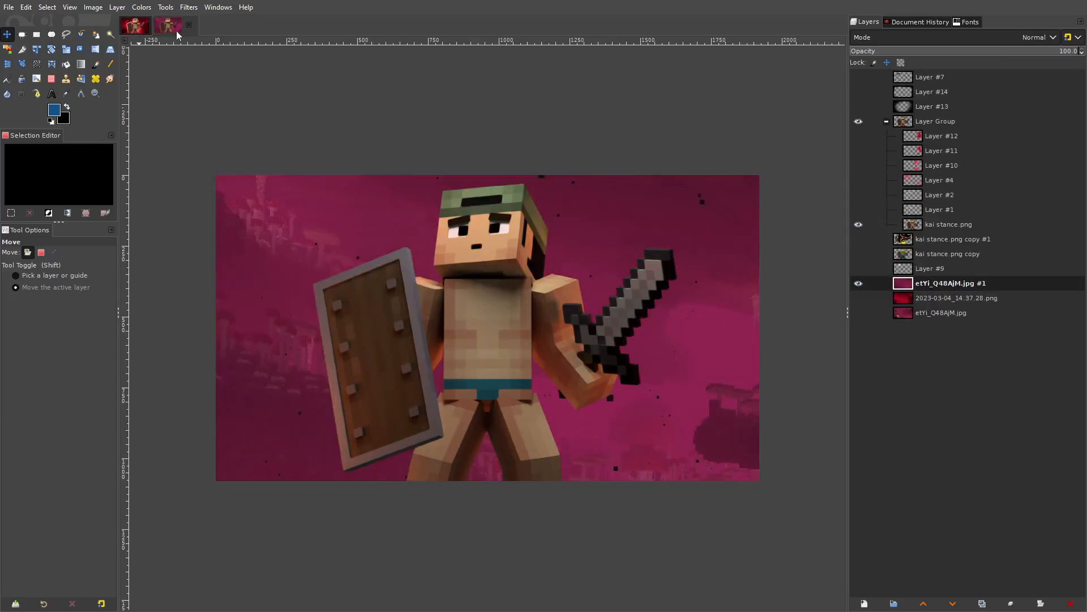
pyautogui.click(130, 33)
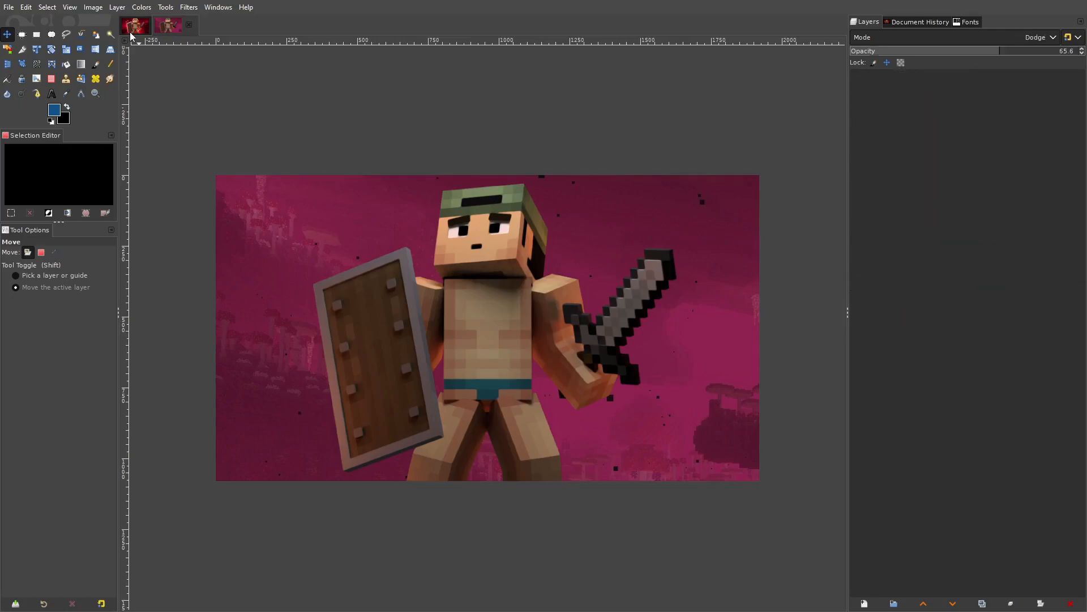
pyautogui.click(179, 29)
pyautogui.click(134, 34)
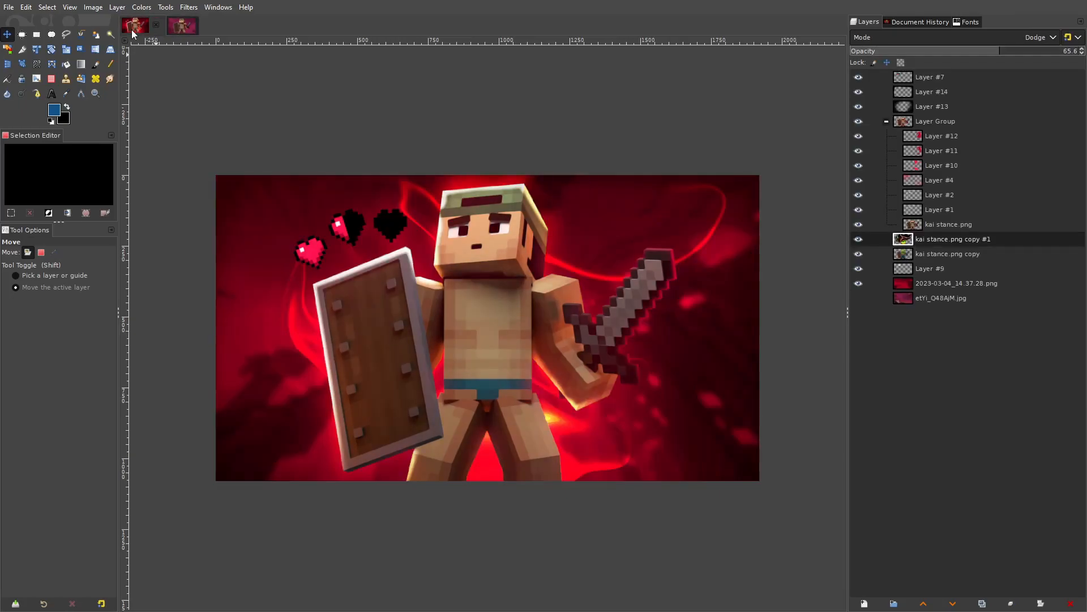
pyautogui.click(163, 28)
pyautogui.click(132, 33)
pyautogui.click(182, 34)
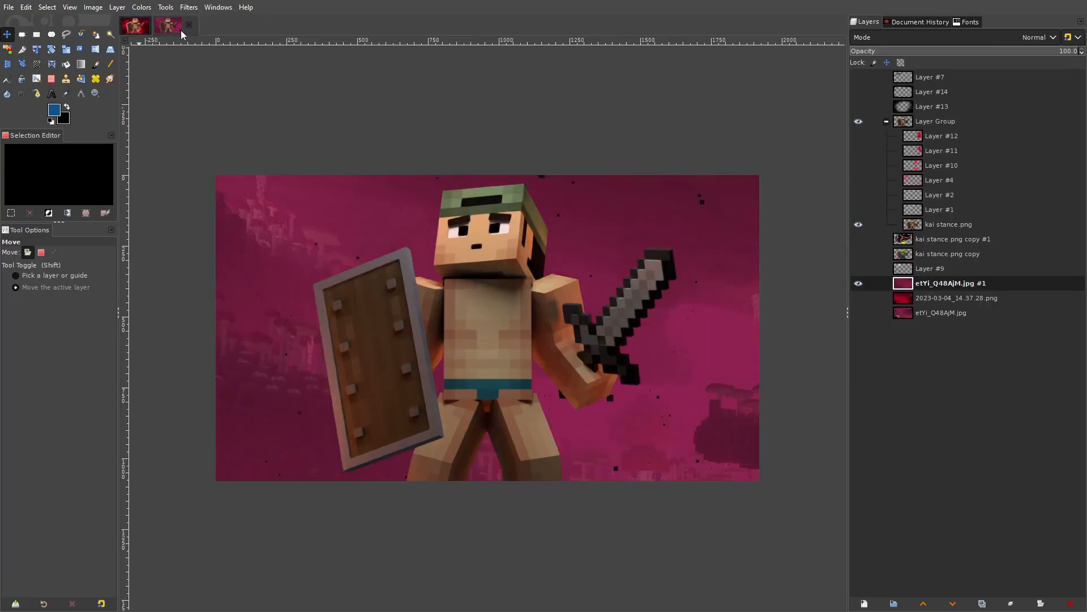
pyautogui.click(133, 34)
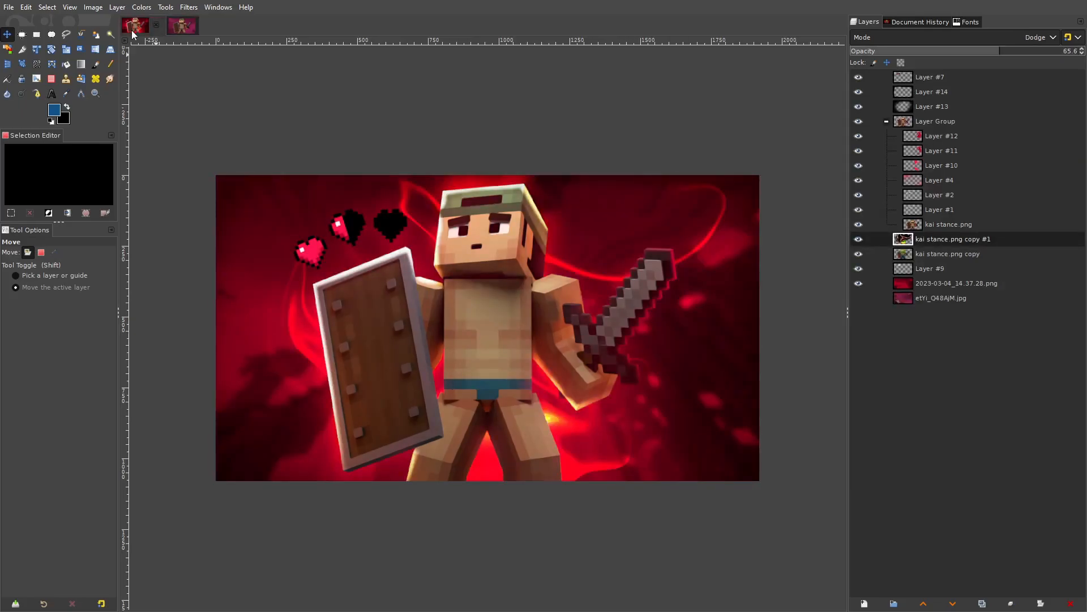
pyautogui.click(179, 27)
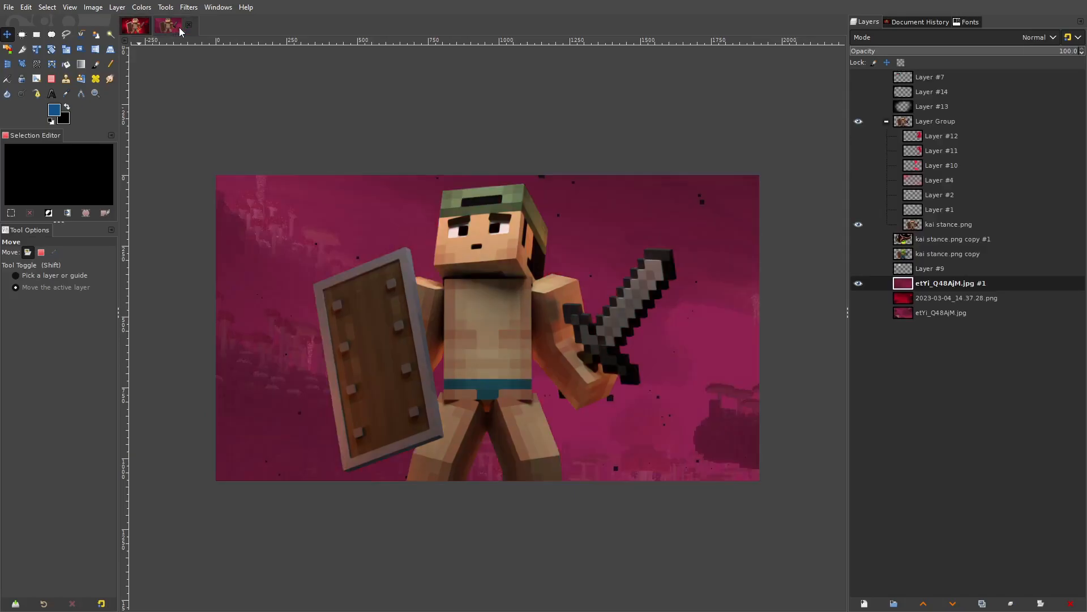
pyautogui.click(141, 33)
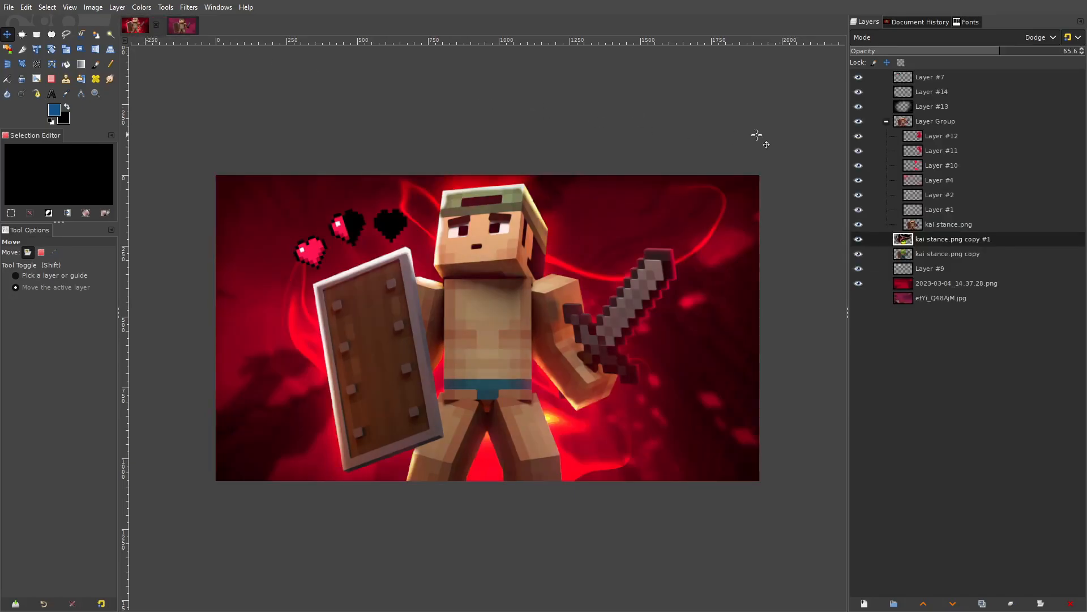
# Hide Layer #7, Layer #14 and Layer #13 in the finished red image
pyautogui.click(857, 77)
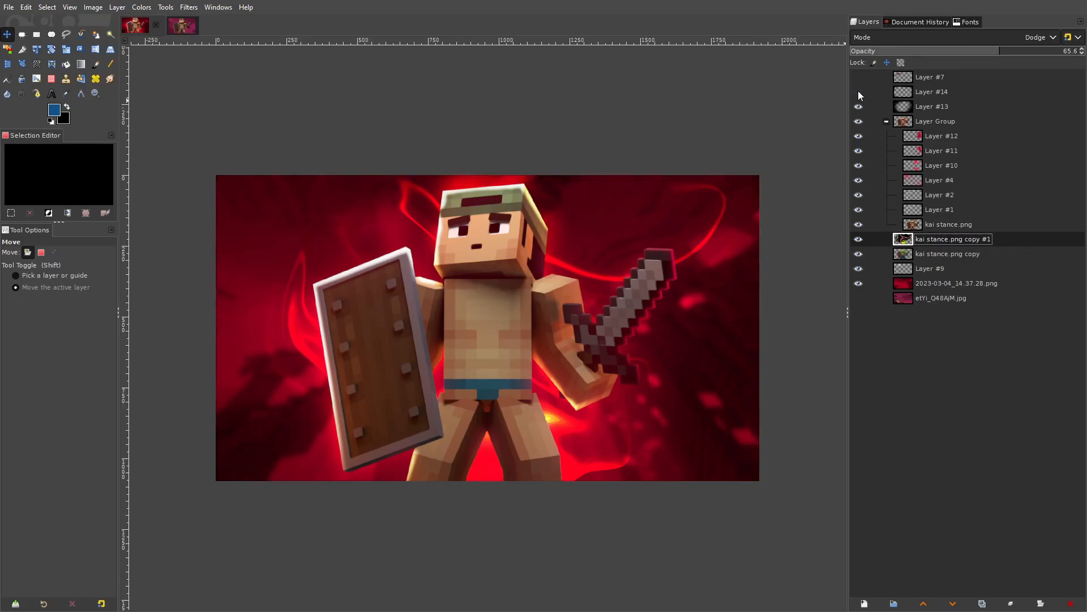
pyautogui.click(859, 92)
pyautogui.click(858, 105)
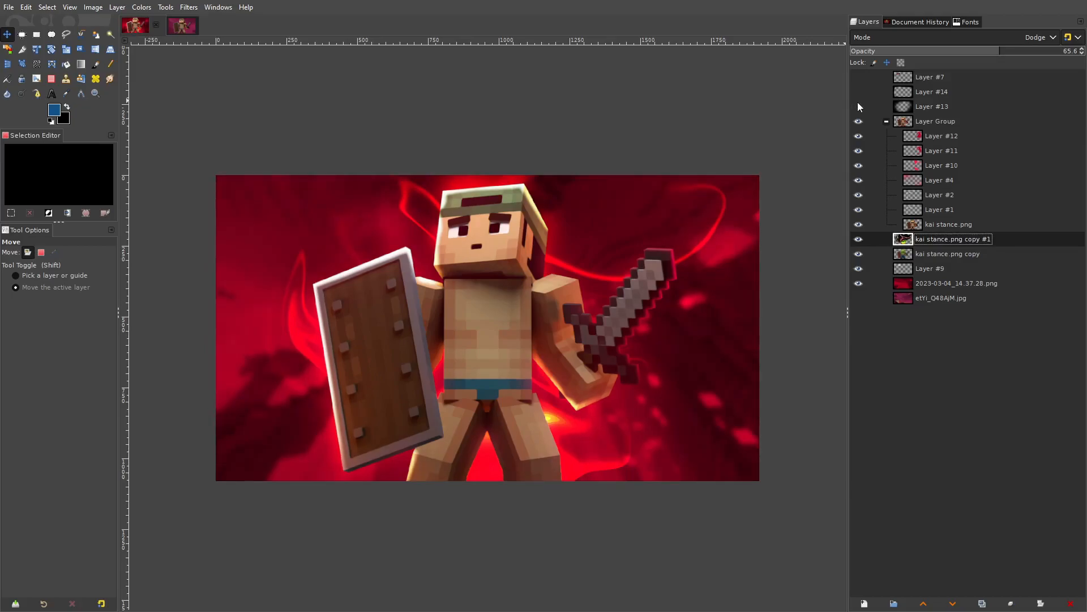
# Hide Layer #12, Layer #11, Layer #10 and Layer #4 inside the layer group
pyautogui.click(859, 136)
pyautogui.click(859, 150)
pyautogui.click(858, 166)
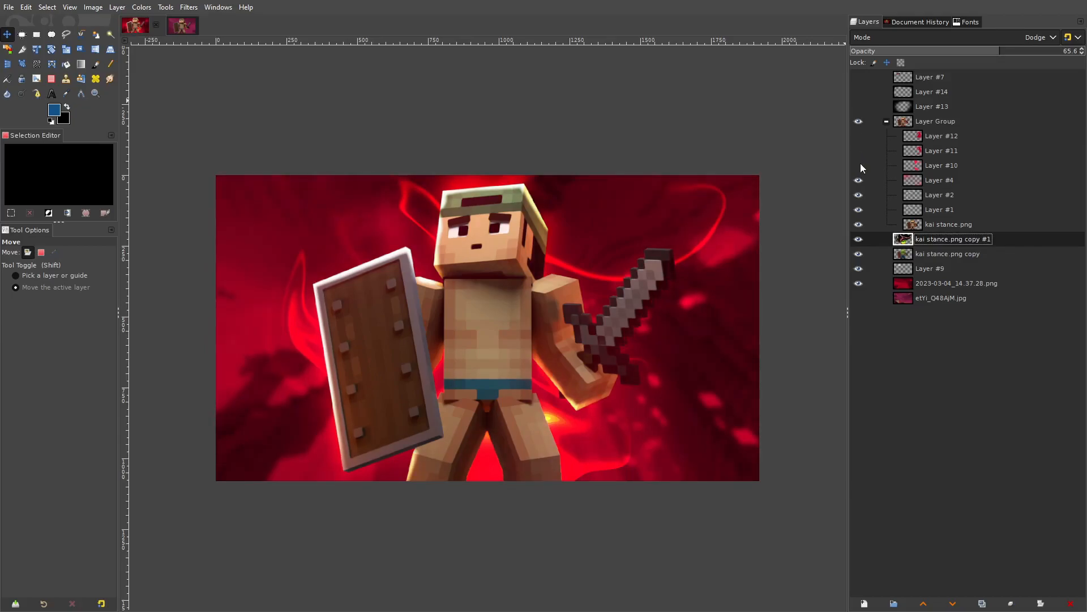
pyautogui.click(858, 178)
pyautogui.click(859, 179)
pyautogui.click(858, 179)
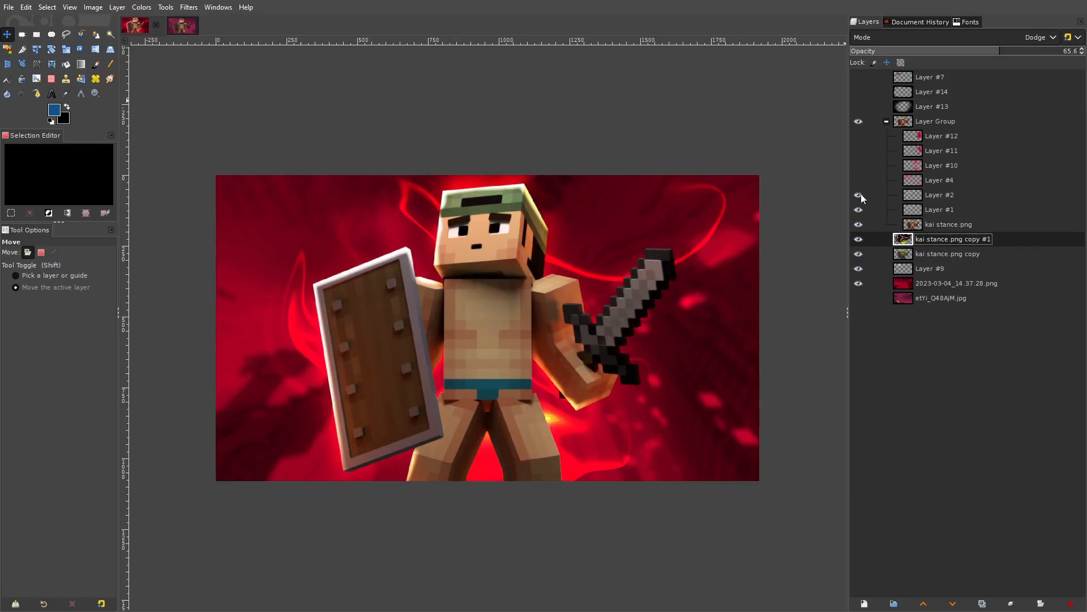
# Hide Layer #2, Layer #1 and kai stance.png inside the layer group
pyautogui.click(859, 195)
pyautogui.click(859, 210)
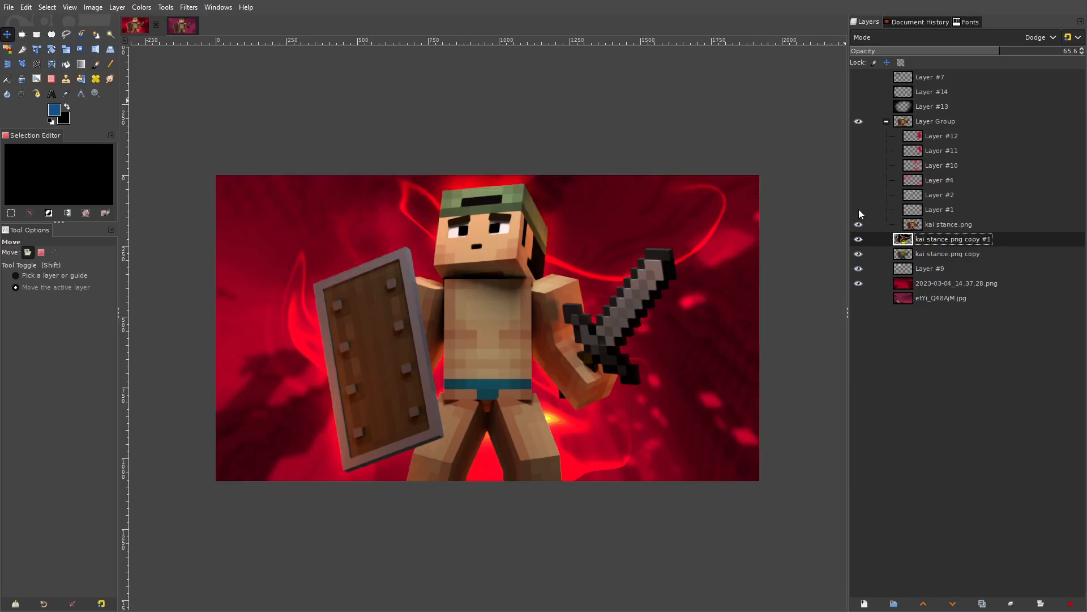
pyautogui.click(859, 212)
pyautogui.click(859, 213)
pyautogui.click(859, 224)
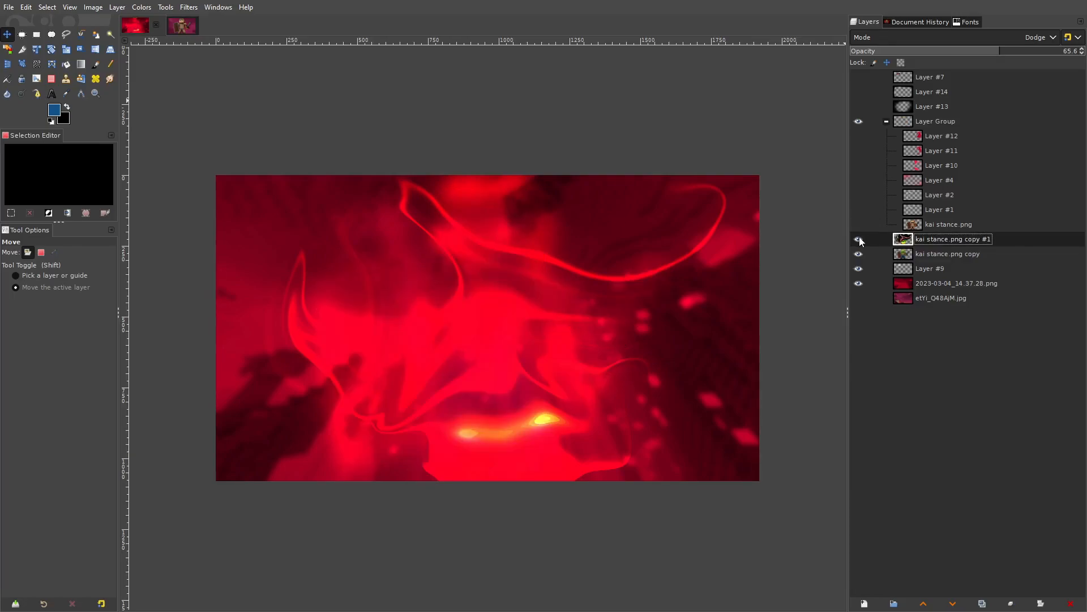
# Hide the kai stance.png copy #1 and kai stance.png copy layers, toggling the character to compare the glow effect
pyautogui.click(859, 239)
pyautogui.click(859, 253)
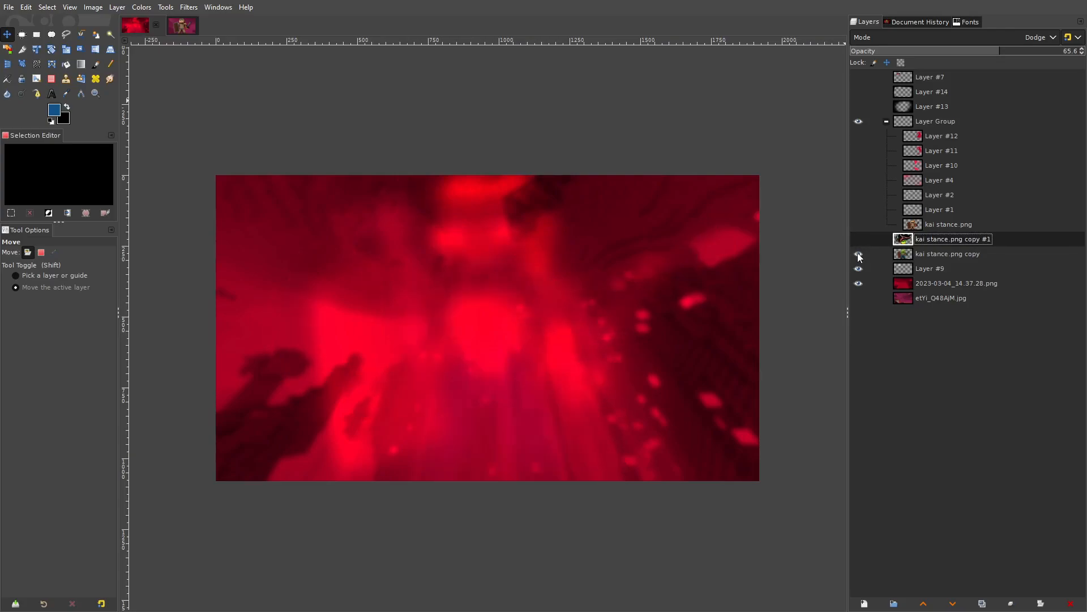
pyautogui.click(859, 255)
pyautogui.click(860, 225)
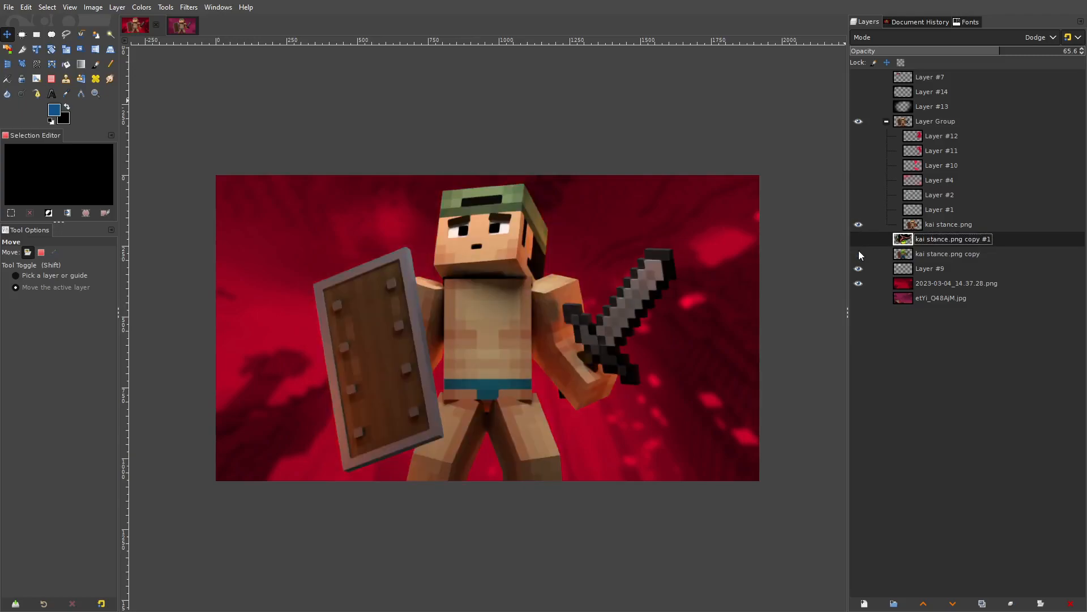
pyautogui.click(858, 224)
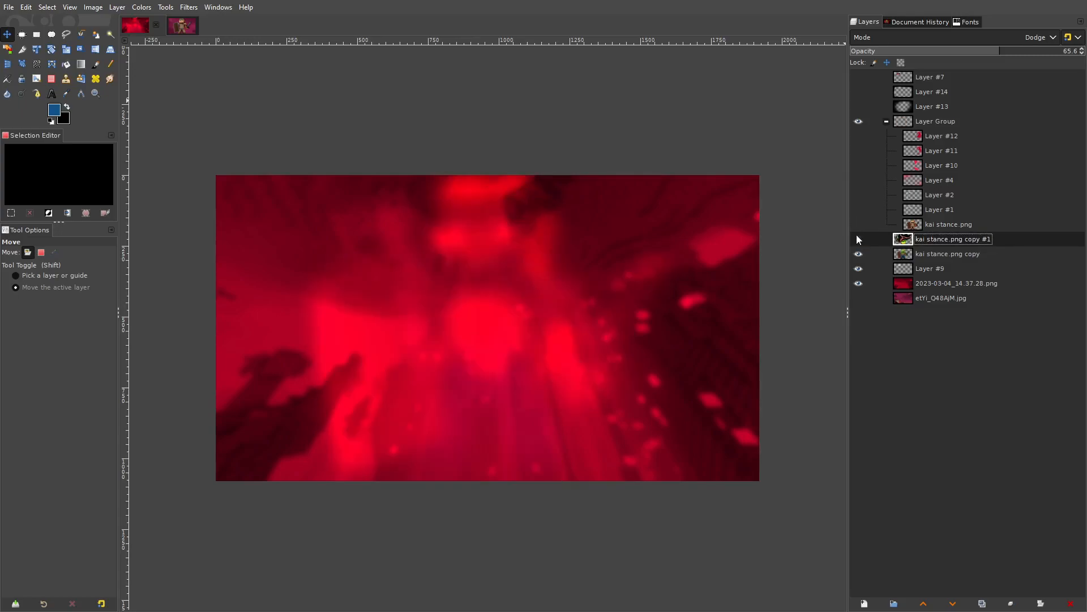
pyautogui.click(858, 254)
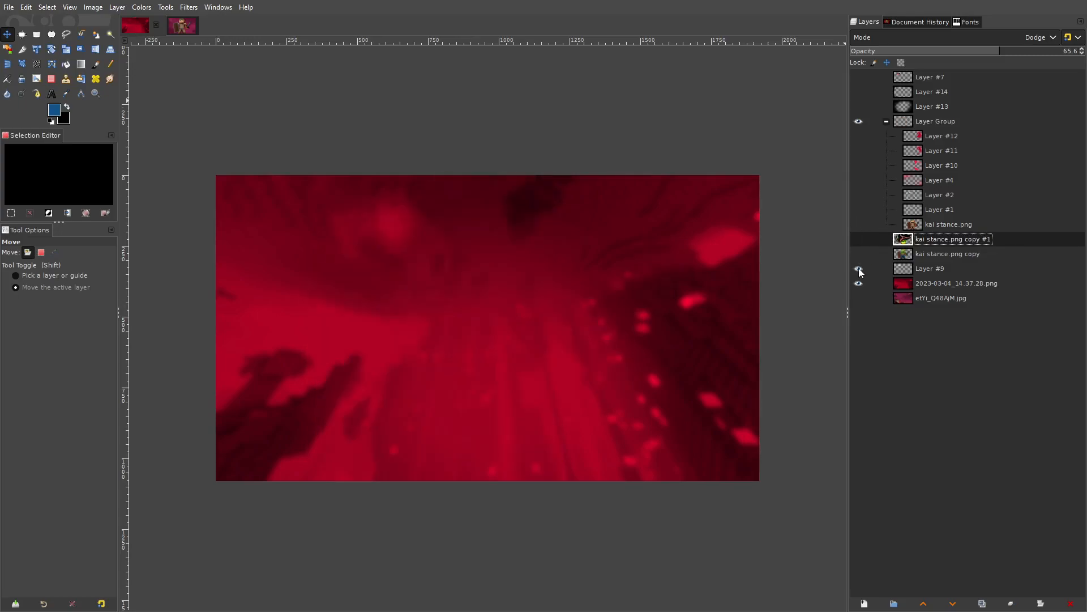
# Hide Layer #9 and toggle the hearts on Layer #7 on and off again
pyautogui.click(858, 77)
pyautogui.click(859, 269)
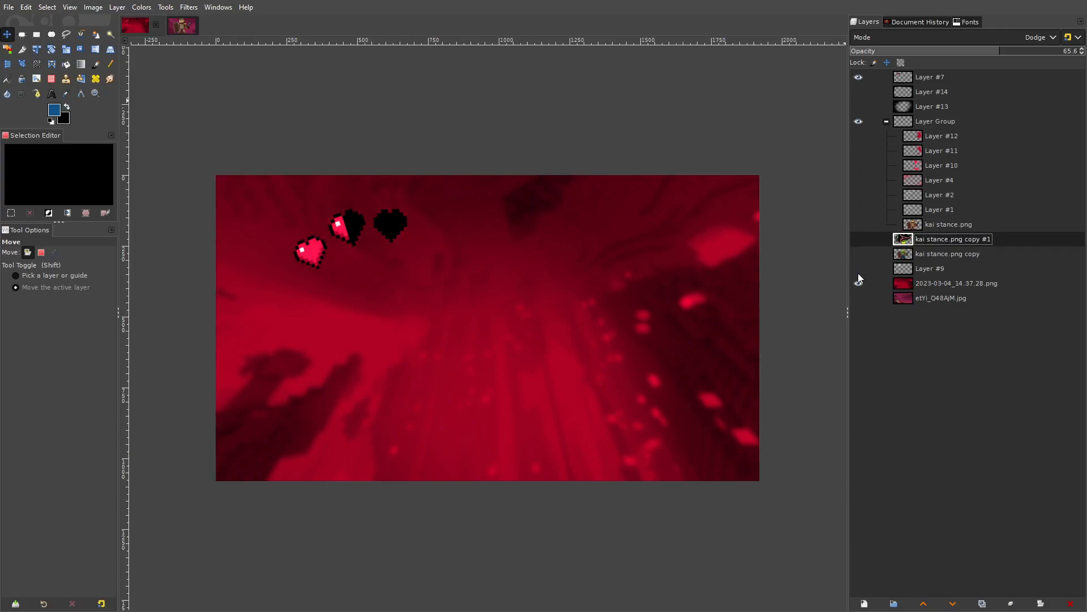
pyautogui.click(859, 77)
# Toggle the red background's visibility and delete the unused etYi_Q48AjM.jpg layer at the bottom of the stack
pyautogui.click(858, 287)
pyautogui.click(859, 286)
pyautogui.click(916, 300)
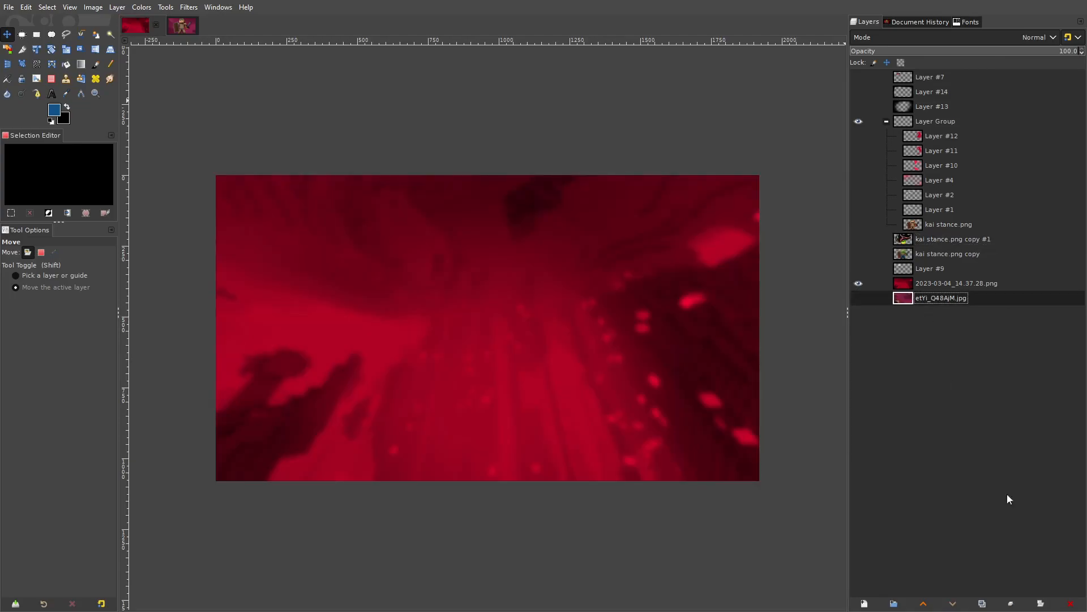
pyautogui.click(1070, 603)
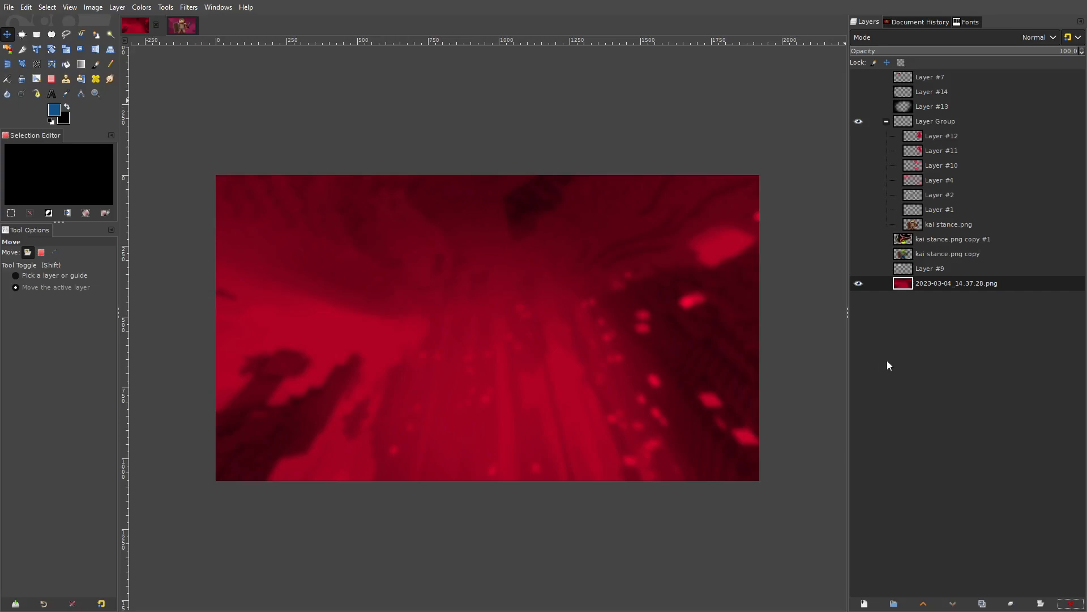
# Show the kai stance.png character on transparency, and turn the 2023-03-04_14.37.28.png background back on
pyautogui.click(859, 283)
pyautogui.click(858, 225)
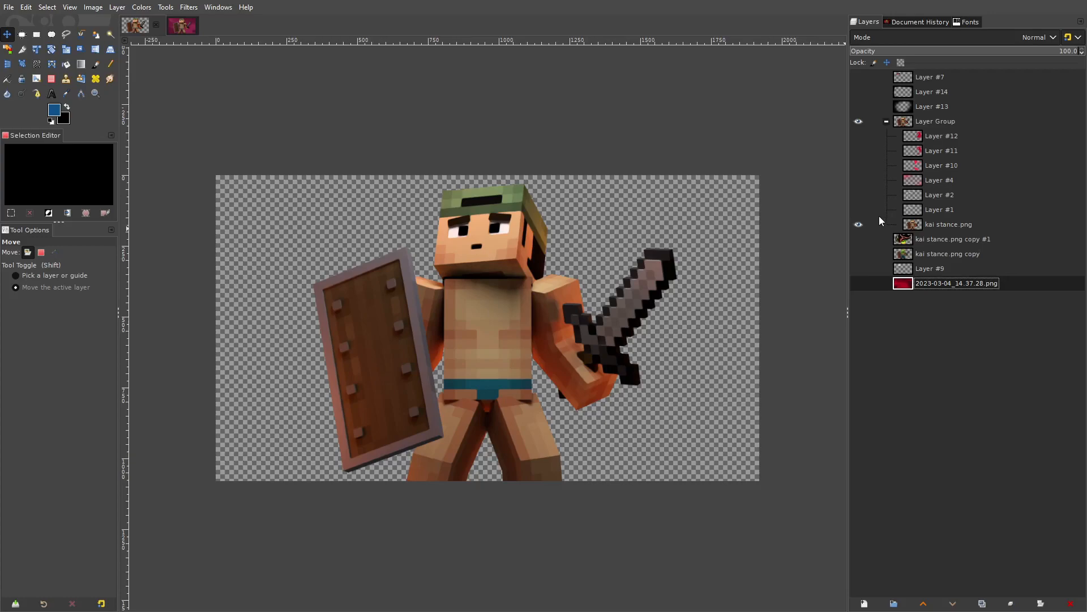
pyautogui.click(858, 283)
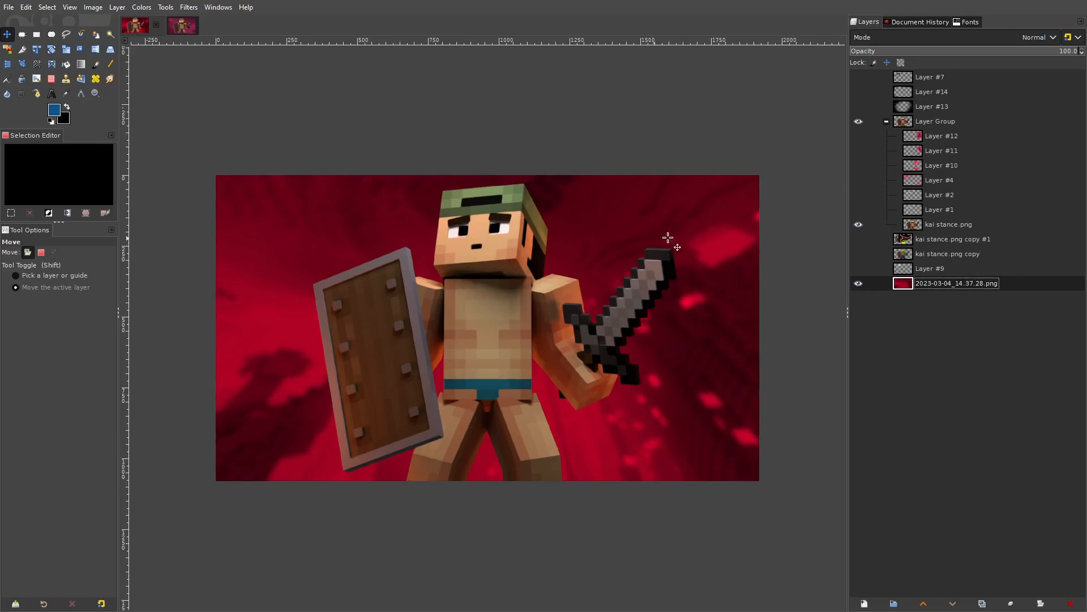
# Try a Gaussian Blur with Size X and Size Y of 12.94 on the red background layer
pyautogui.moveTo(784, 298); pyautogui.dragTo(769, 301)
pyautogui.hotkey('ctrl', 'z')
pyautogui.click(188, 7)
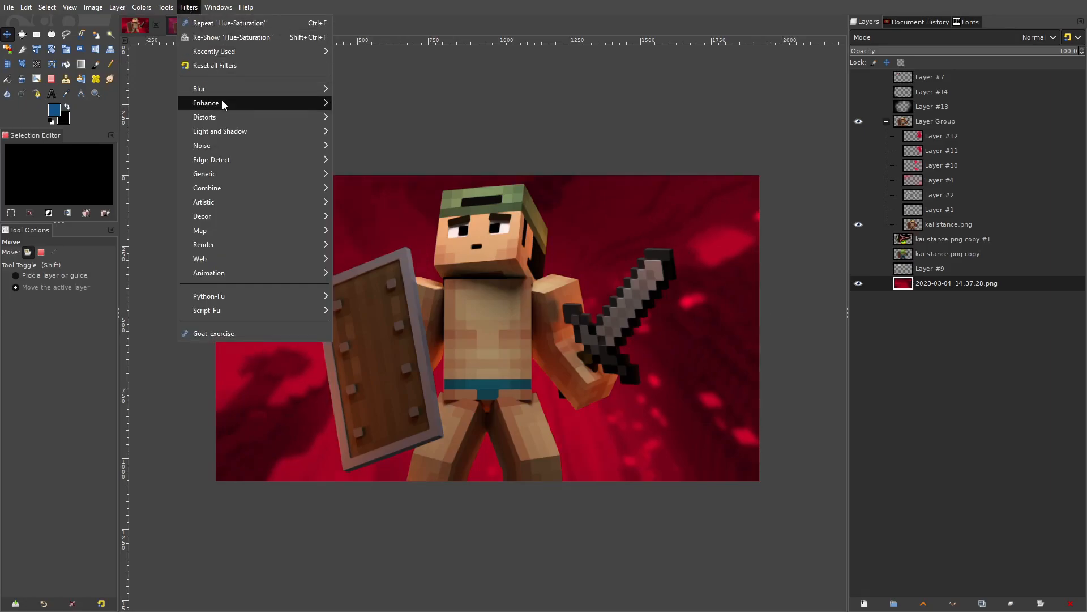
pyautogui.moveTo(255, 89)
pyautogui.click(382, 106)
pyautogui.moveTo(572, 148); pyautogui.dragTo(586, 151)
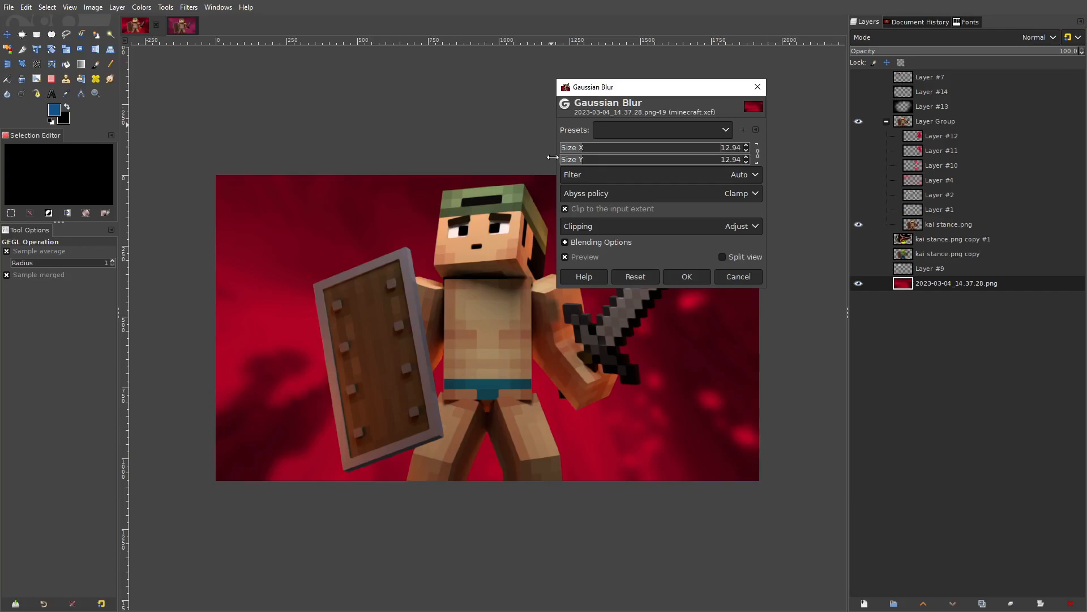
pyautogui.click(686, 277)
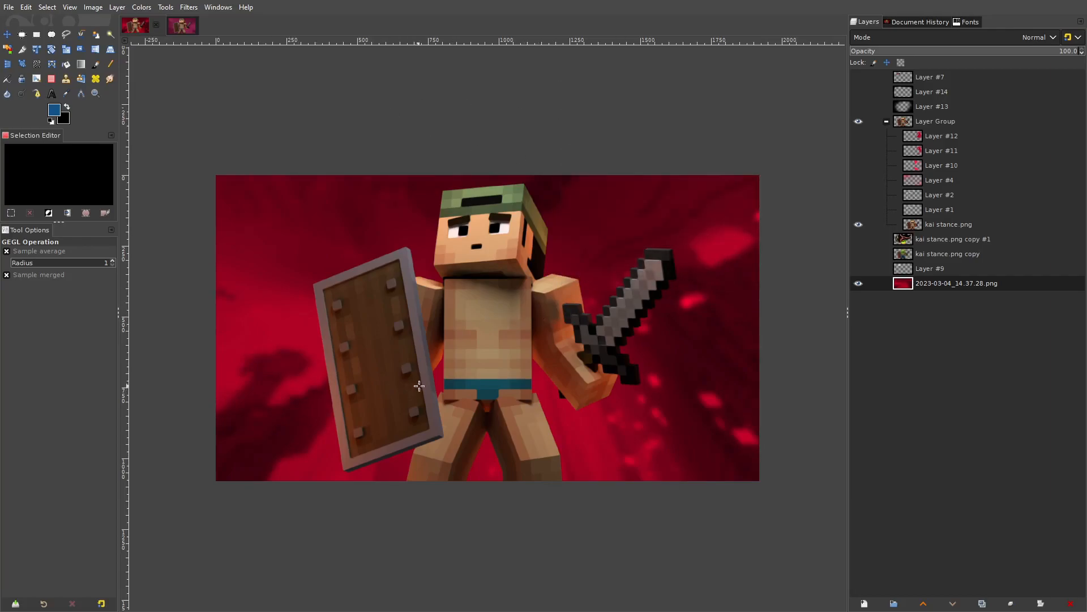
pyautogui.moveTo(609, 364); pyautogui.dragTo(616, 346)
pyautogui.scroll(-4, 616, 347)
pyautogui.scroll(4, 594, 362)
pyautogui.moveTo(669, 291); pyautogui.dragTo(616, 345)
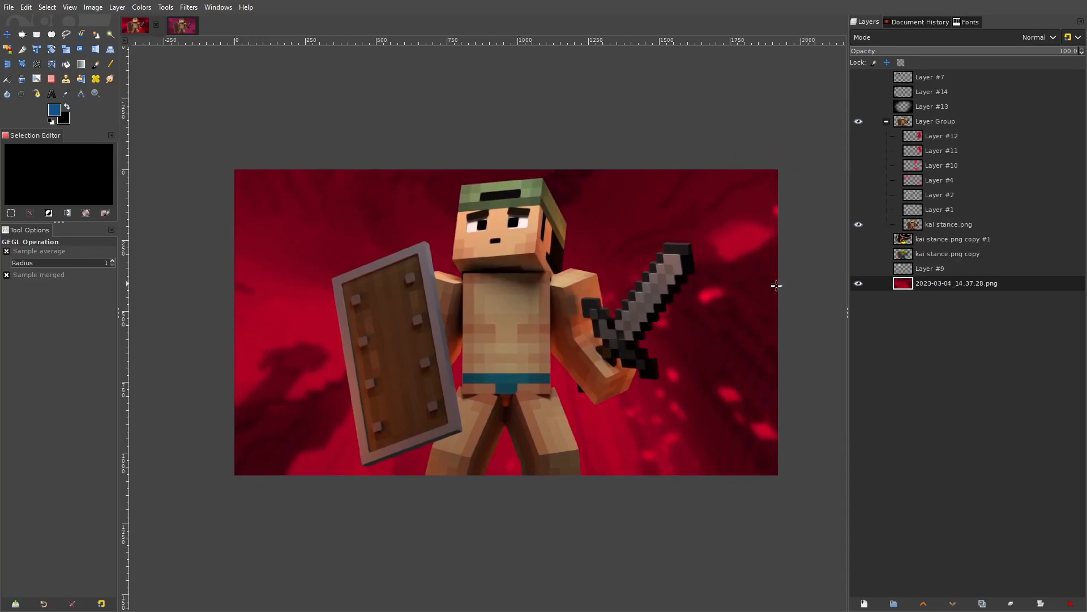
pyautogui.moveTo(711, 375)
pyautogui.mouseDown()
pyautogui.moveTo(725, 378)
pyautogui.moveTo(704, 380)
pyautogui.mouseUp()
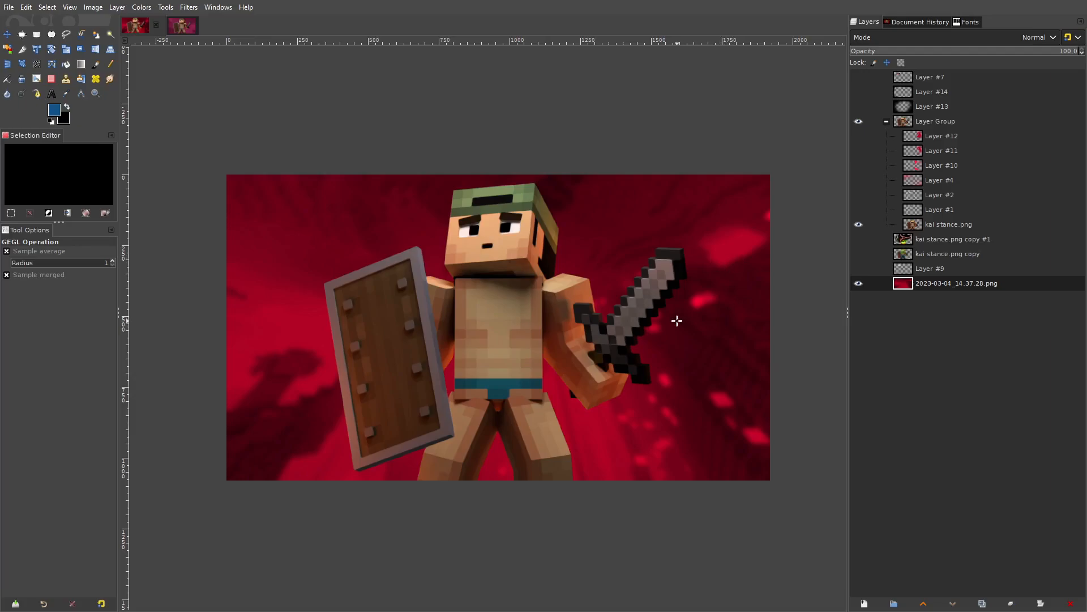
pyautogui.moveTo(678, 320); pyautogui.dragTo(675, 321)
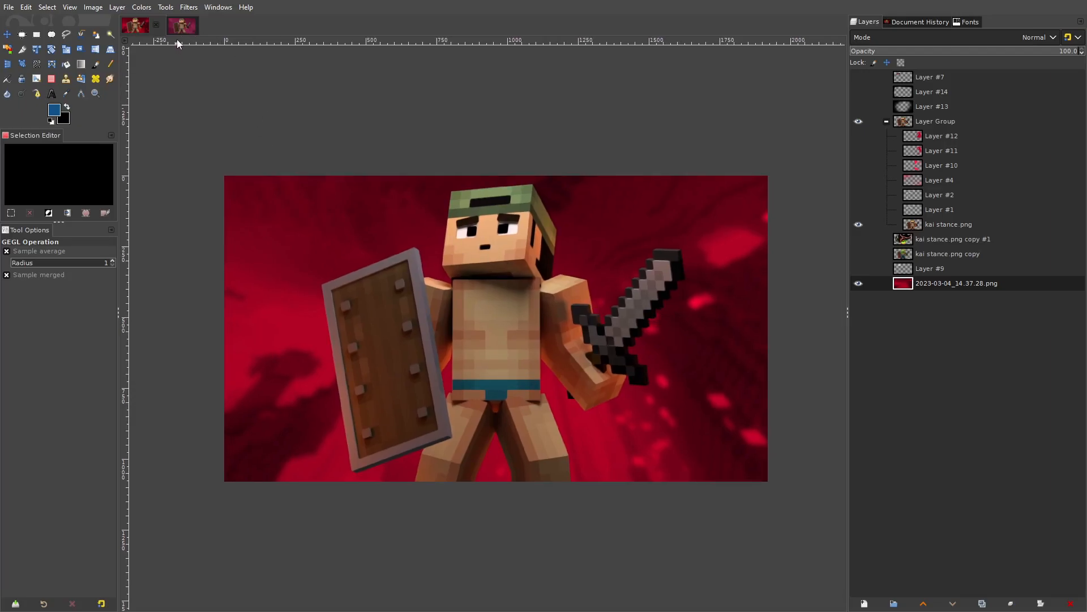
# Try colorizing the background layer with different hues, including hue 0.0203, saturation 0.8692 and lightness 0.035, without keeping it
pyautogui.click(140, 7)
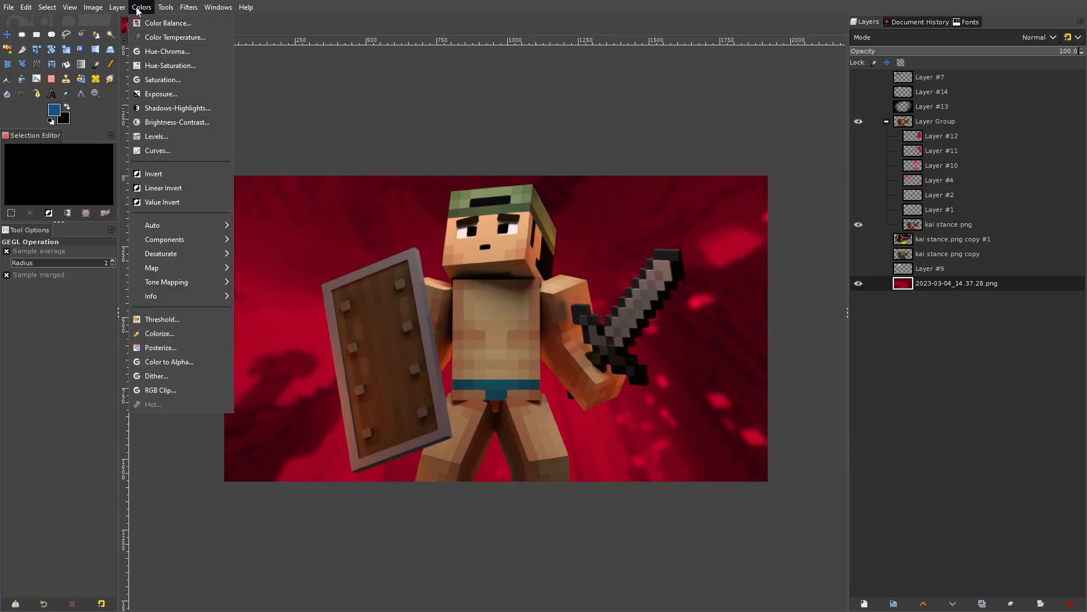
pyautogui.click(179, 333)
pyautogui.moveTo(664, 163)
pyautogui.mouseDown()
pyautogui.moveTo(699, 164)
pyautogui.moveTo(685, 164)
pyautogui.mouseUp()
pyautogui.moveTo(683, 172); pyautogui.dragTo(565, 151)
pyautogui.click(692, 161)
pyautogui.moveTo(661, 172)
pyautogui.mouseDown()
pyautogui.moveTo(730, 163)
pyautogui.moveTo(663, 174)
pyautogui.mouseUp()
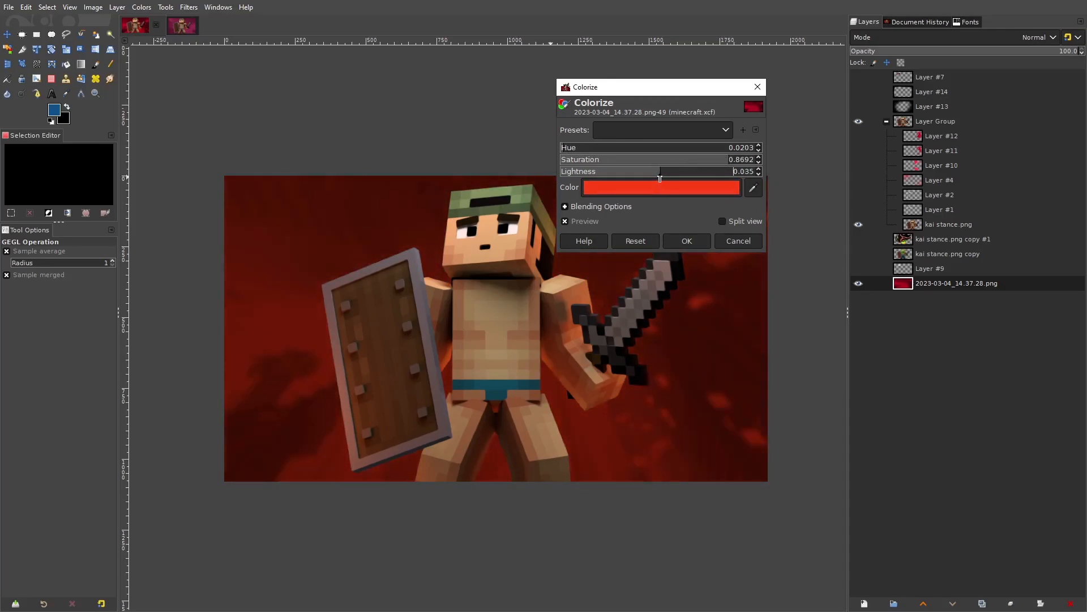
pyautogui.moveTo(570, 151); pyautogui.dragTo(749, 150)
pyautogui.click(740, 240)
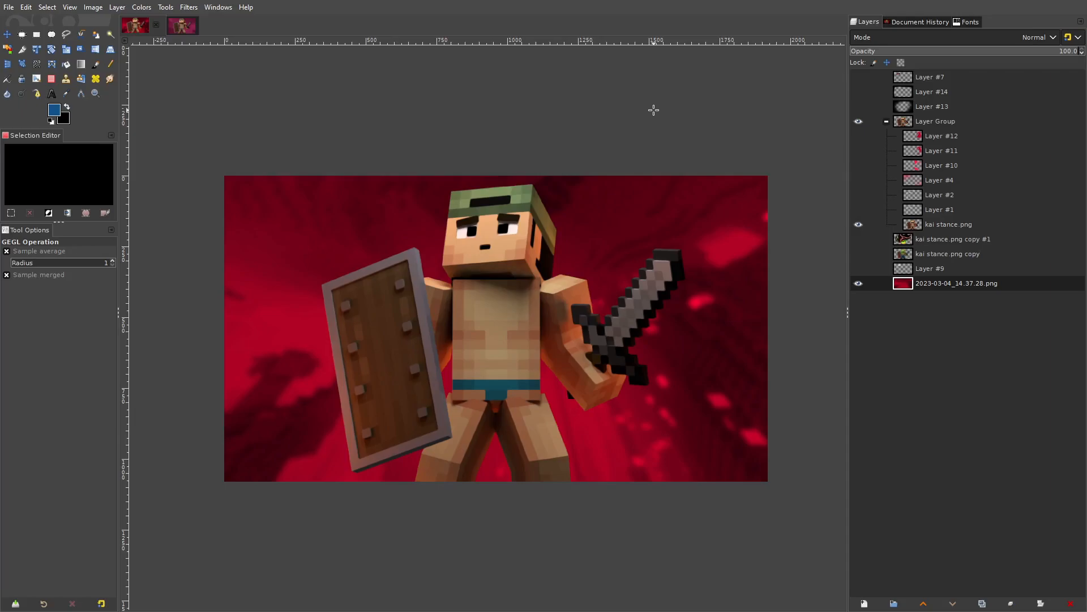
# Try reshaping the tonal curve of the background layer with Curves, without keeping the adjustment
pyautogui.click(117, 7)
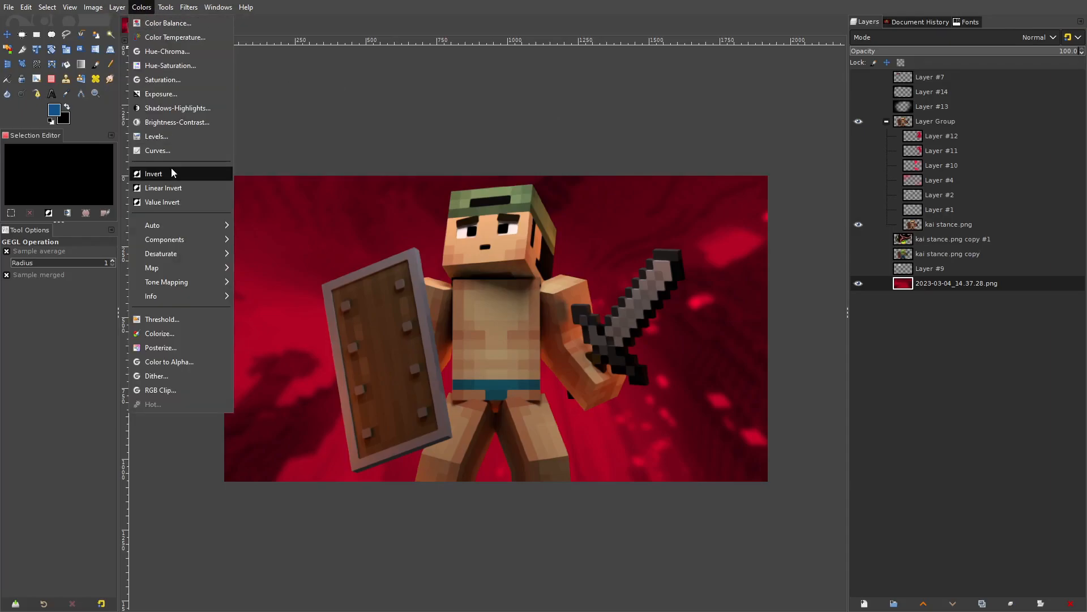
pyautogui.click(228, 156)
pyautogui.moveTo(789, 192); pyautogui.dragTo(792, 201)
pyautogui.moveTo(720, 284); pyautogui.dragTo(715, 284)
pyautogui.moveTo(793, 199); pyautogui.dragTo(765, 189)
pyautogui.moveTo(715, 284); pyautogui.dragTo(726, 297)
pyautogui.click(825, 416)
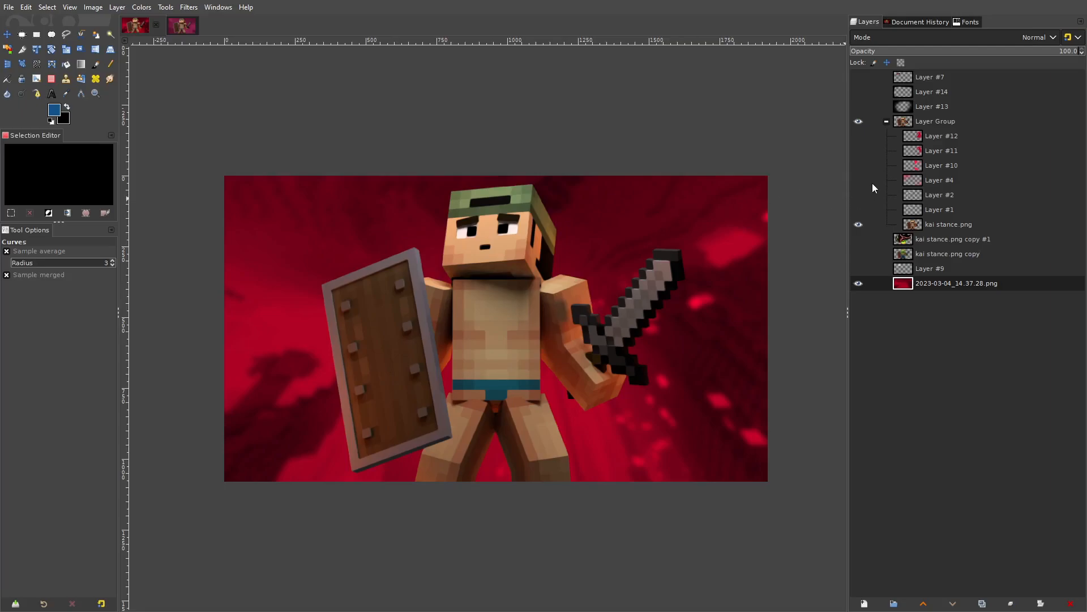
# Move Layer #4 out of the layer group to the top of the stack, show it and set its mode to Normal
pyautogui.moveTo(934, 180); pyautogui.dragTo(879, 79)
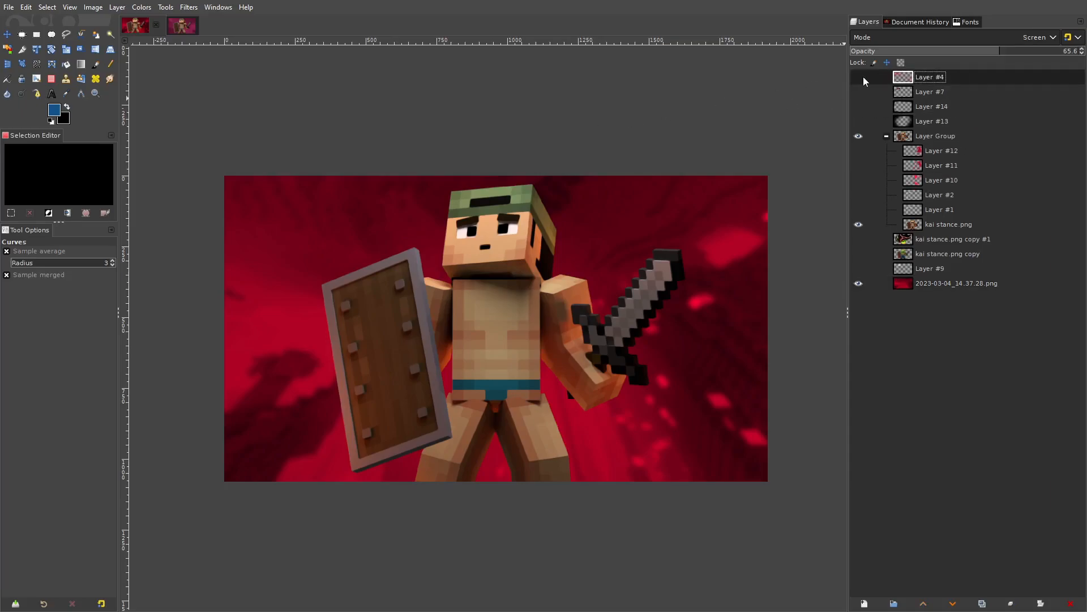
pyautogui.click(858, 77)
pyautogui.click(917, 38)
pyautogui.click(909, 52)
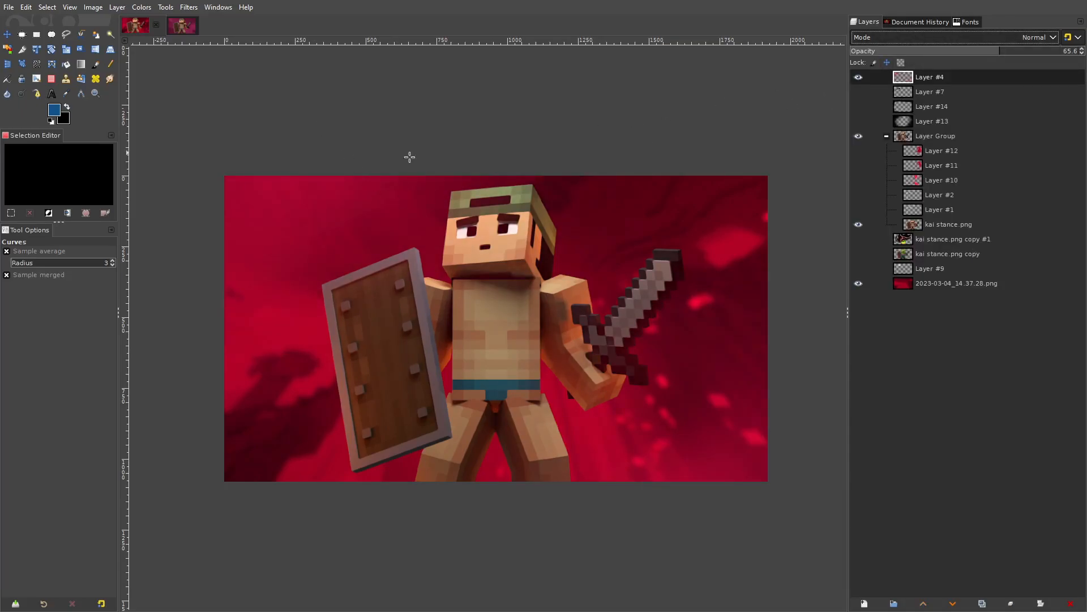
pyautogui.click(347, 210)
pyautogui.press('Escape')
# Hide the 2023-03-04_14.37.28.png background, add a new layer above it and fill that layer with black
pyautogui.click(925, 278)
pyautogui.click(859, 283)
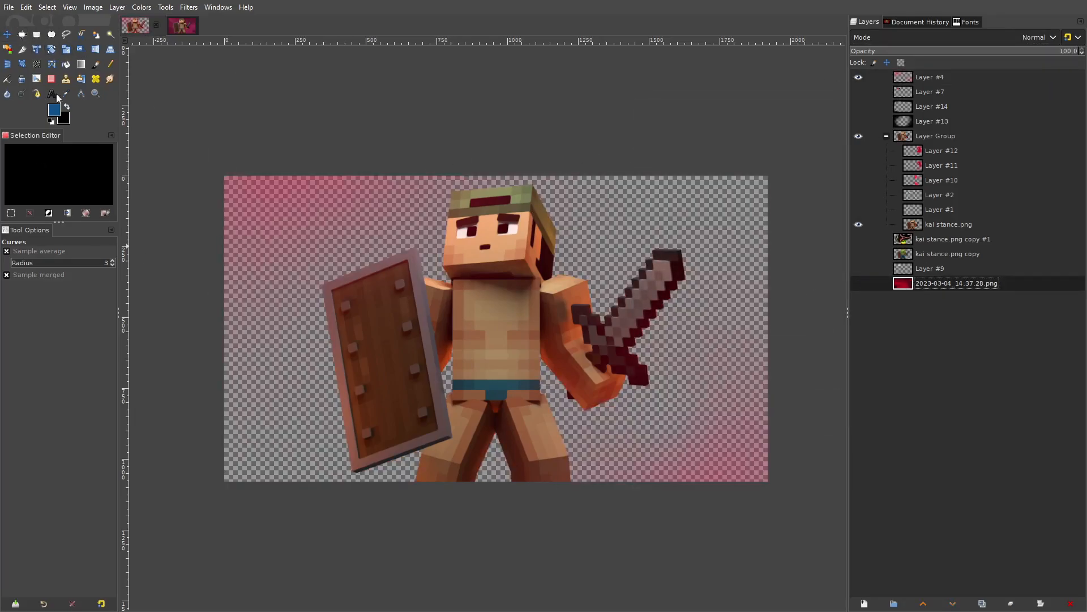
pyautogui.click(67, 64)
pyautogui.click(67, 106)
pyautogui.click(406, 298)
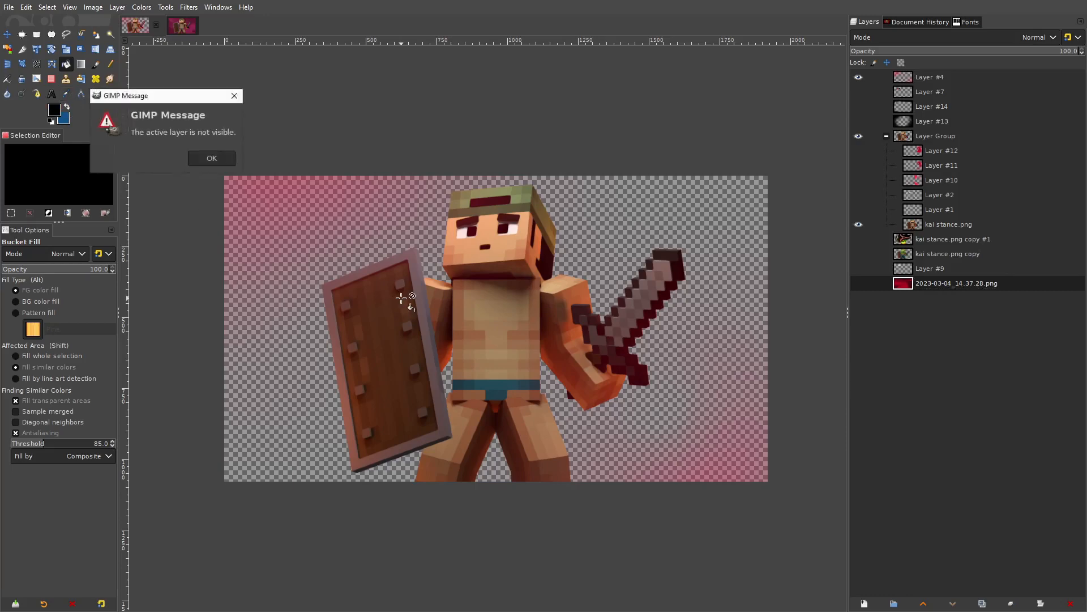
pyautogui.click(216, 159)
pyautogui.click(864, 601)
pyautogui.click(990, 565)
pyautogui.click(663, 321)
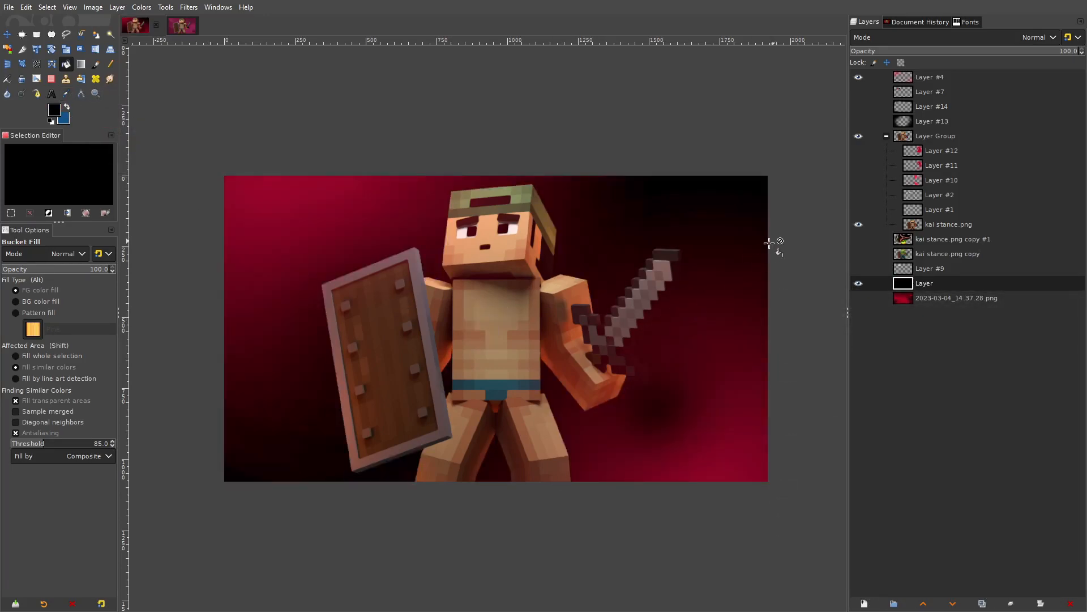
# Undo the black layer and the mode change, and move Layer #4 back to the top of the layer group
pyautogui.hotkey('ctrl', 'z')
pyautogui.hotkey('ctrl', 'z')
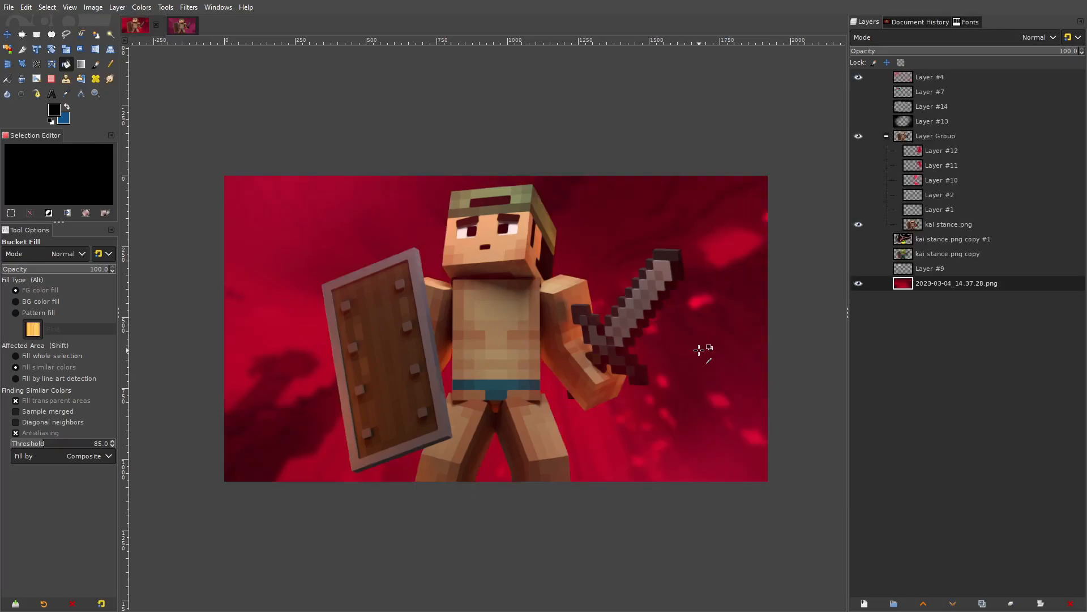
pyautogui.hotkey('ctrl', 'z')
pyautogui.moveTo(929, 77); pyautogui.dragTo(937, 134)
pyautogui.click(858, 224)
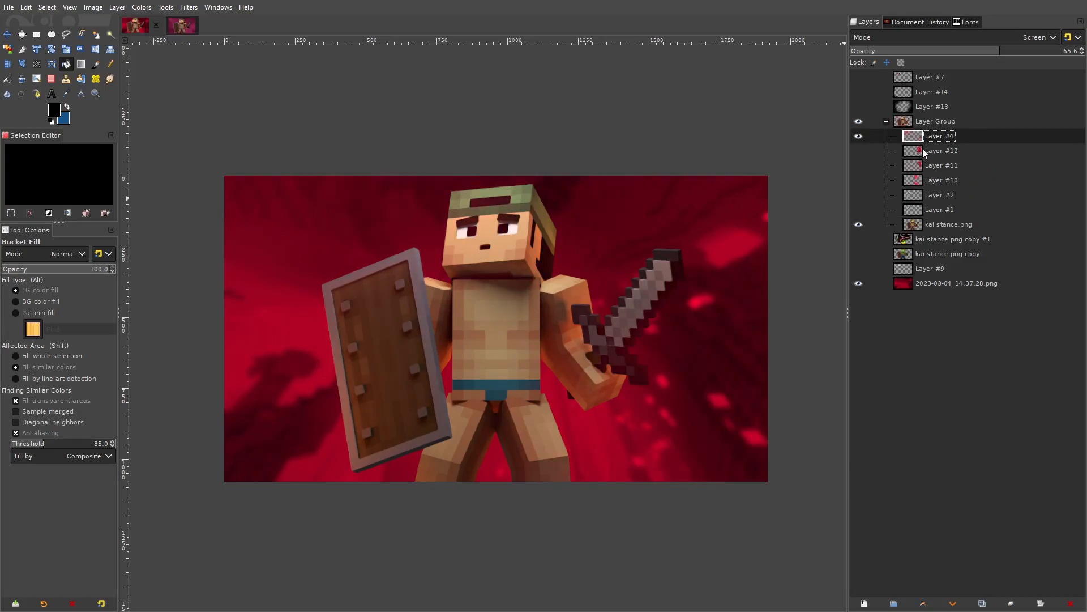
# Replace the visible red background with a new black-filled layer directly above 2023-03-04_14.37.28.png
pyautogui.click(859, 283)
pyautogui.click(929, 283)
pyautogui.click(864, 603)
pyautogui.press('Return')
pyautogui.click(360, 304)
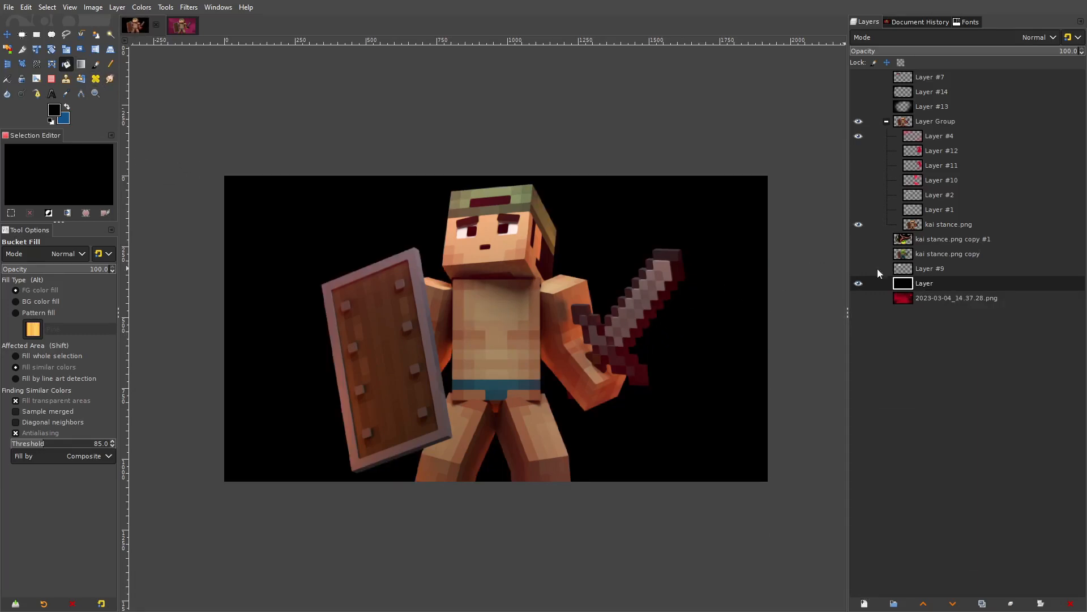
# Move Layer #4 directly above the layer group and toggle its visibility to compare the red glow
pyautogui.moveTo(932, 136); pyautogui.dragTo(934, 119)
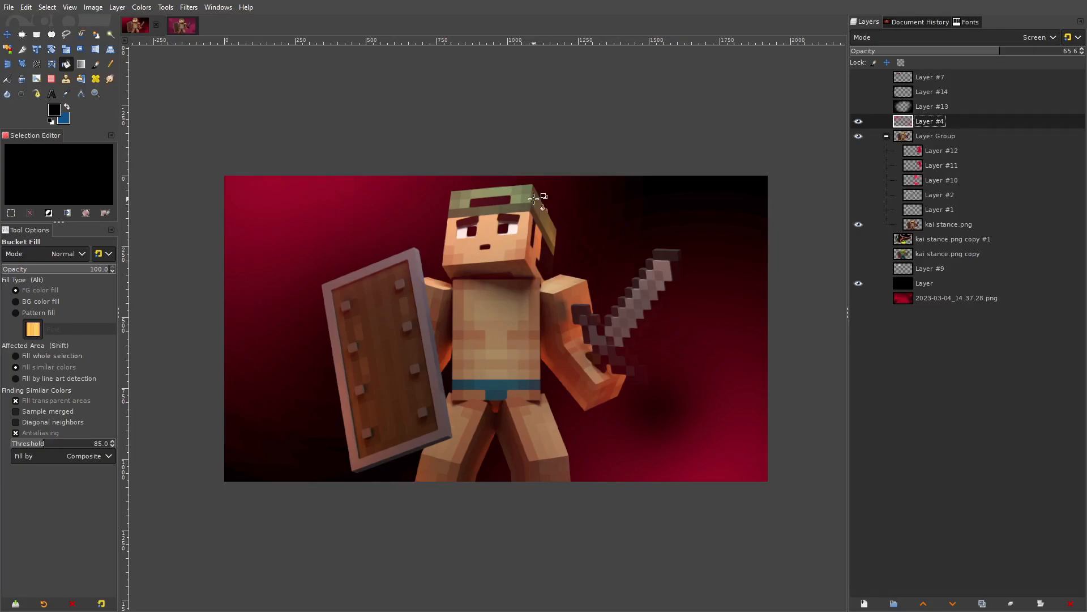
pyautogui.click(860, 121)
pyautogui.click(860, 121)
# Try a blue dab over the sword on Layer #4 with the 2. Hardness 025 brush at size 1254, and undo it
pyautogui.click(96, 64)
pyautogui.click(12, 287)
pyautogui.click(11, 318)
pyautogui.click(79, 305)
pyautogui.click(67, 107)
pyautogui.click(645, 262)
pyautogui.hotkey('ctrl', 'z')
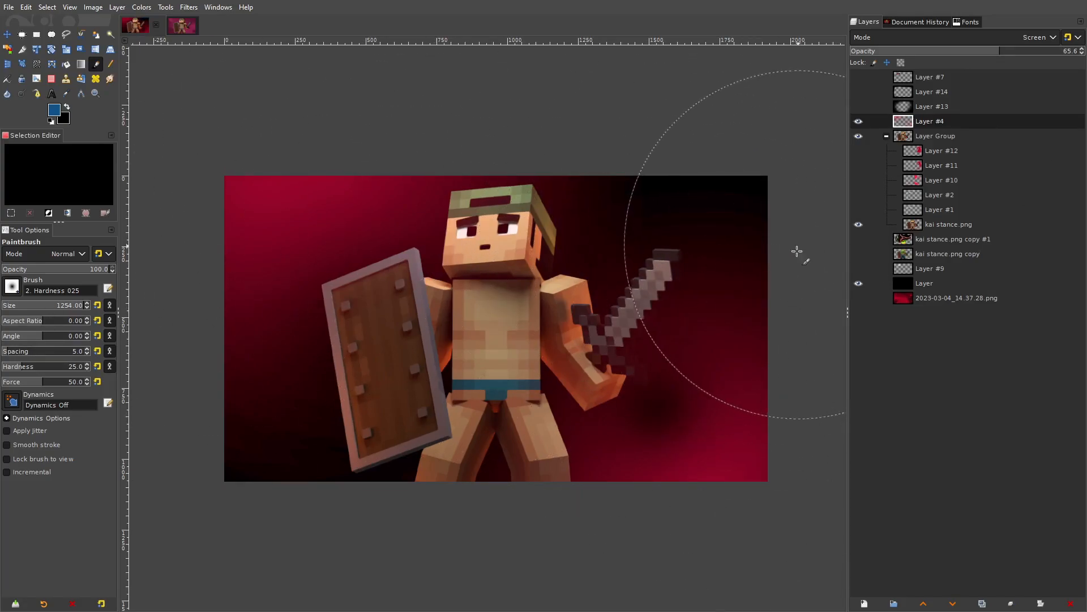
pyautogui.scroll(2, 674, 415)
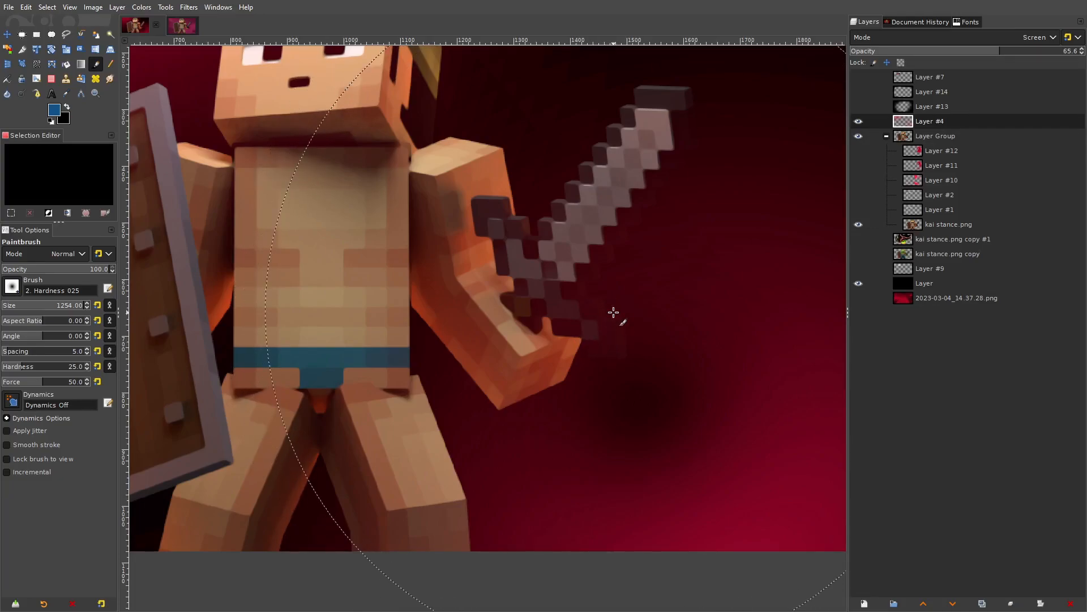
pyautogui.scroll(-3, 613, 312)
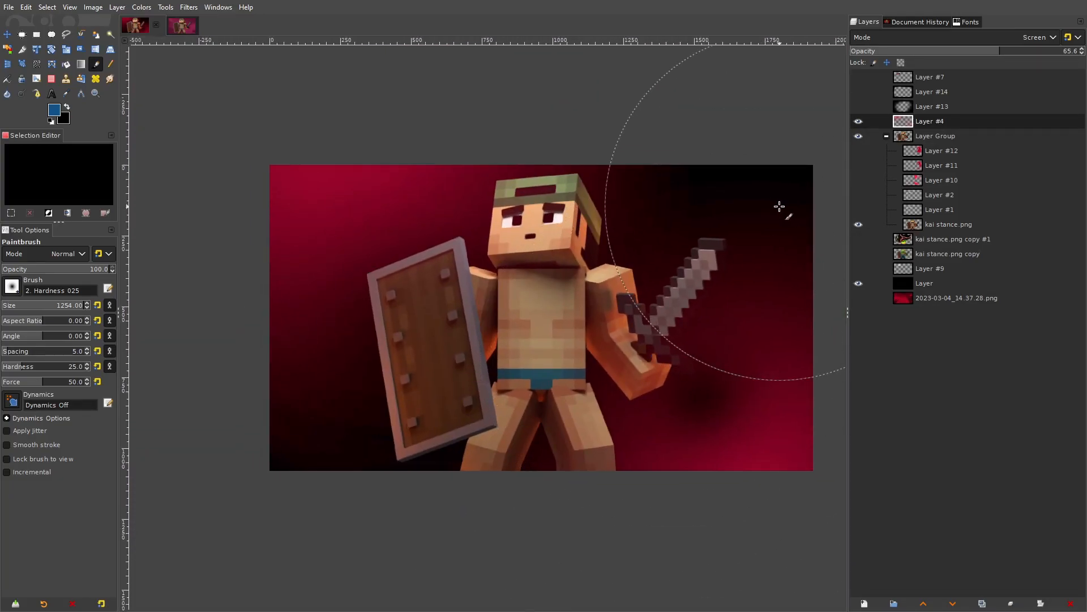
# Try creating a new layer group above kai stance.png and moving the character into it, and undo it
pyautogui.click(940, 133)
pyautogui.click(928, 125)
pyautogui.rightClick(930, 226)
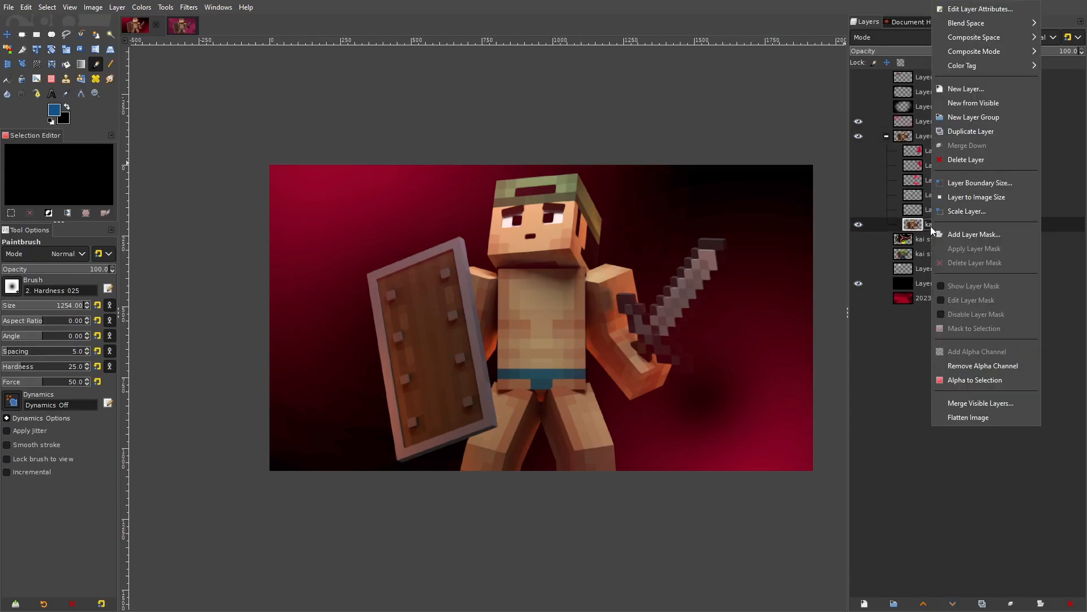
pyautogui.click(991, 118)
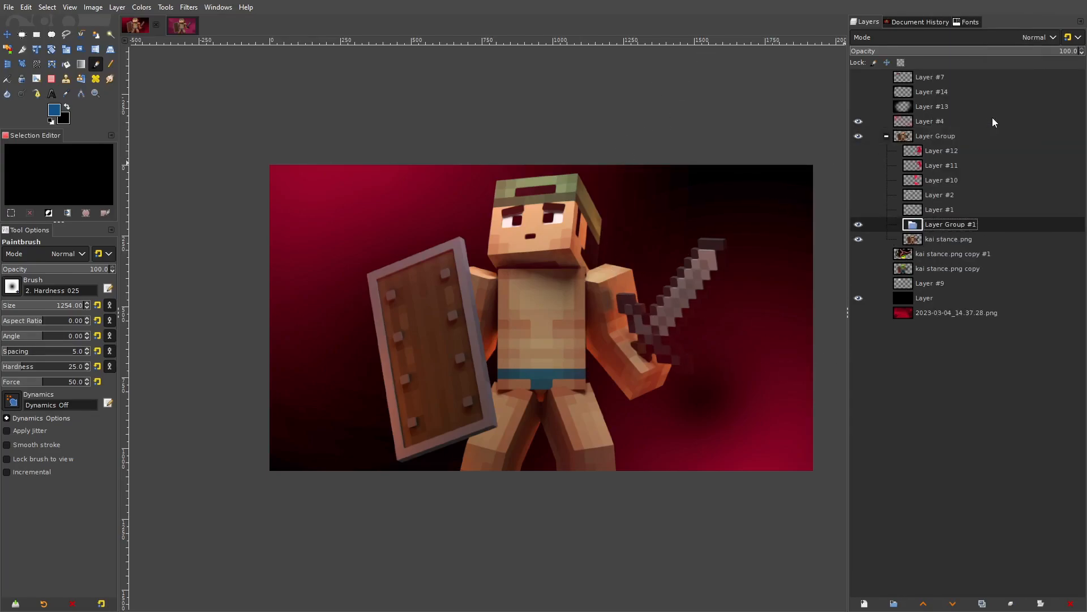
pyautogui.moveTo(942, 242); pyautogui.dragTo(946, 236)
pyautogui.hotkey('ctrl', 'z')
# Move Layer #4 into the layer group directly above kai stance.png and toggle its visibility to compare the lighting on the character
pyautogui.click(923, 119)
pyautogui.moveTo(924, 121); pyautogui.dragTo(963, 223)
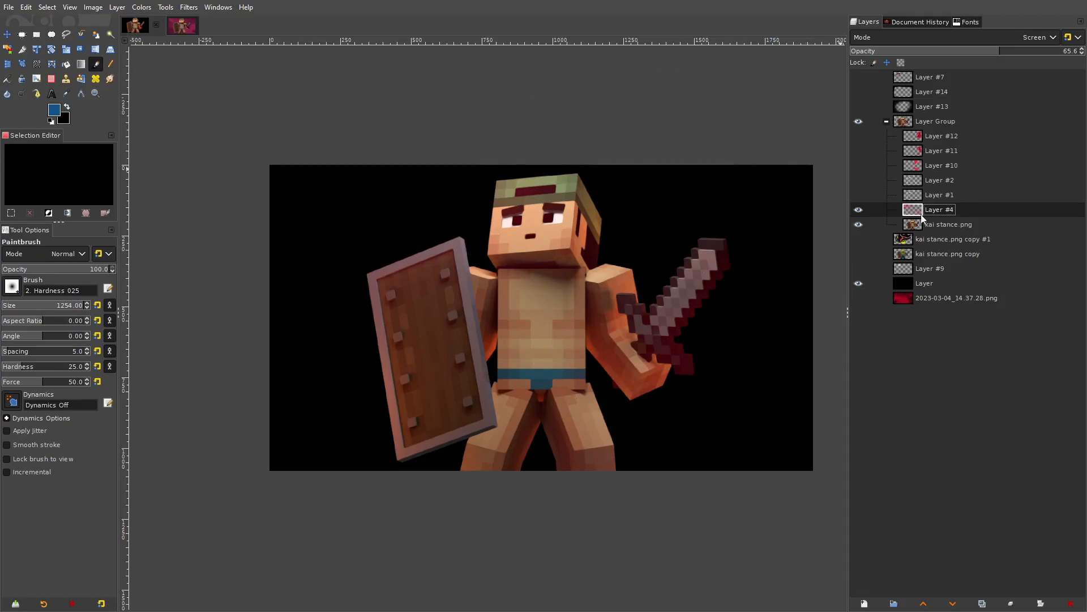
pyautogui.click(859, 210)
pyautogui.click(858, 210)
pyautogui.click(858, 210)
pyautogui.click(858, 210)
pyautogui.click(858, 210)
pyautogui.click(858, 210)
pyautogui.click(858, 210)
pyautogui.click(858, 210)
pyautogui.click(858, 210)
pyautogui.click(859, 210)
pyautogui.click(859, 210)
pyautogui.click(859, 210)
# Toggle Layer #10 to preview it, move it out of the group to the top of the stack and show it
pyautogui.click(858, 166)
pyautogui.click(858, 166)
pyautogui.click(857, 166)
pyautogui.scroll(1, 669, 298)
pyautogui.moveTo(914, 166); pyautogui.dragTo(923, 75)
pyautogui.click(858, 78)
pyautogui.scroll(-2, 650, 141)
pyautogui.scroll(1, 672, 180)
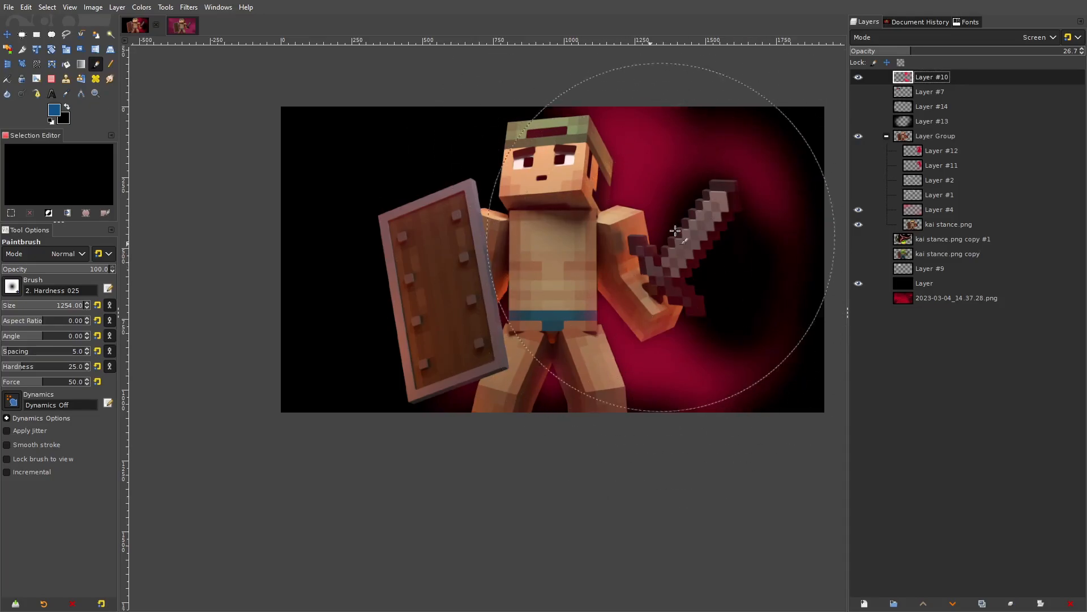
# Set the blending mode of Layer #10 to Normal
pyautogui.click(922, 37)
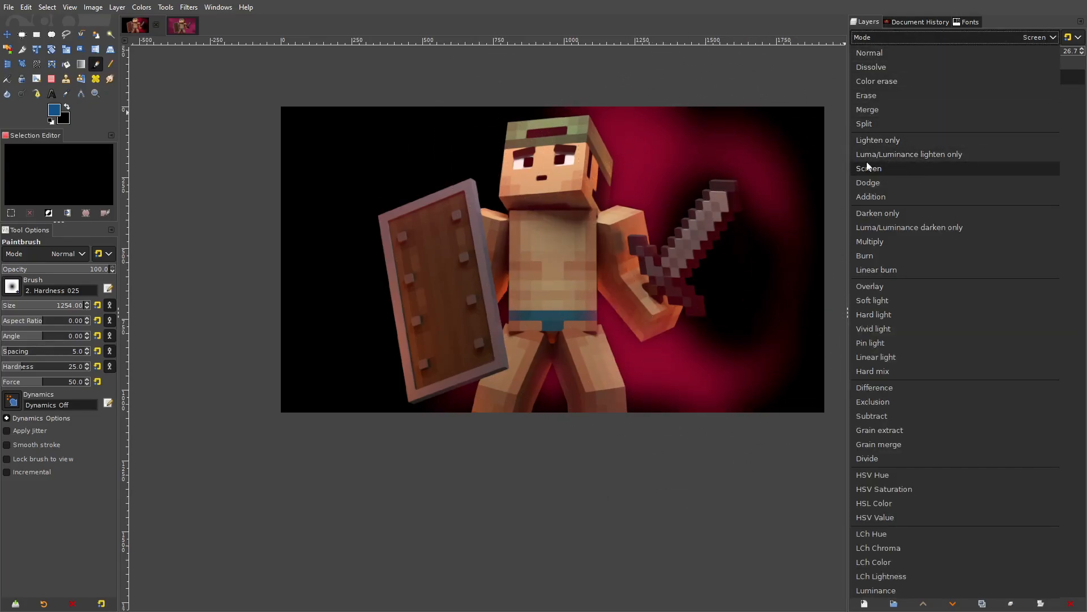
pyautogui.click(892, 169)
pyautogui.click(892, 37)
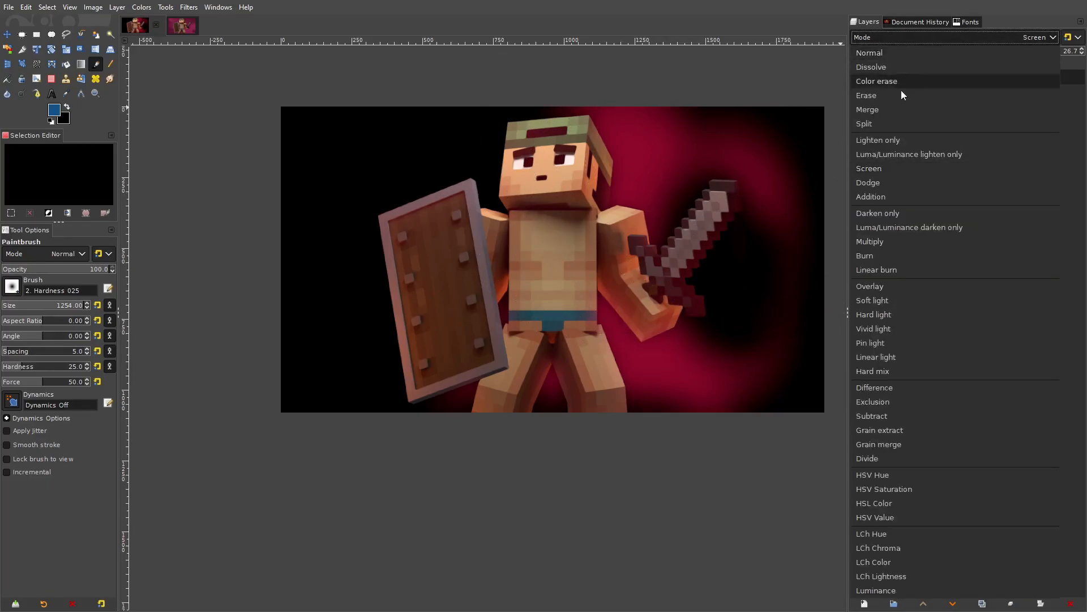
pyautogui.click(912, 37)
pyautogui.click(904, 37)
pyautogui.click(902, 41)
# Move Layer #10 to the top of the layer group, set its mode to Screen and toggle its visibility to compare
pyautogui.moveTo(937, 80); pyautogui.dragTo(953, 147)
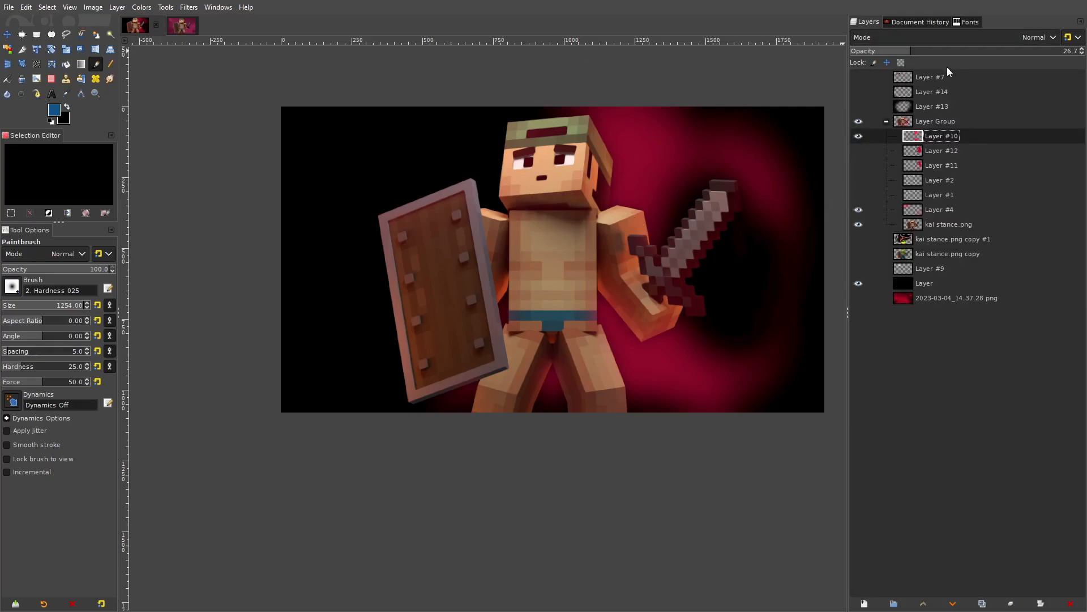
pyautogui.click(922, 39)
pyautogui.click(886, 170)
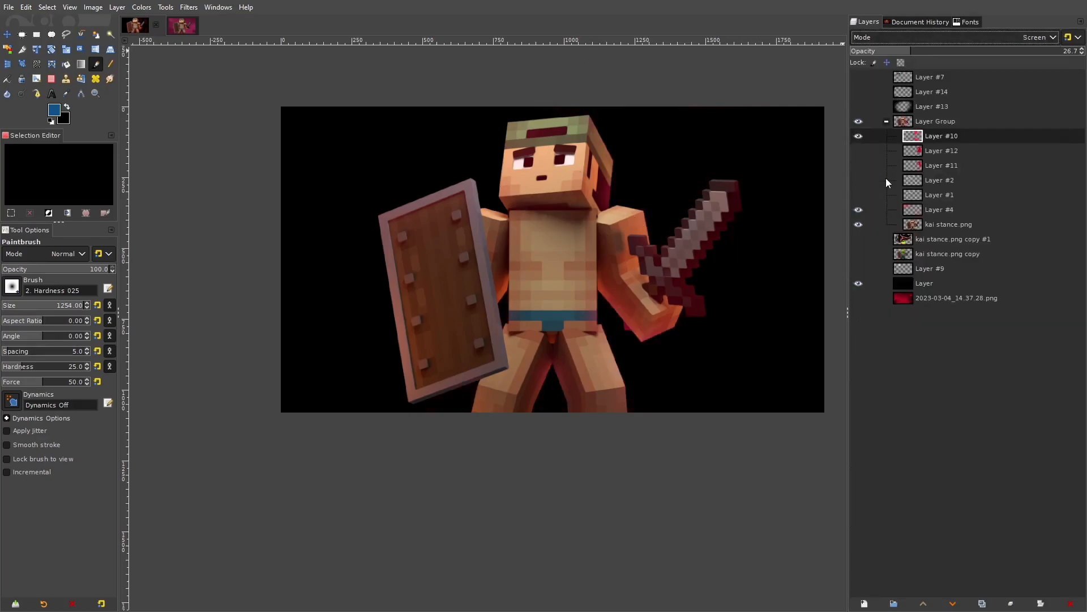
pyautogui.click(859, 137)
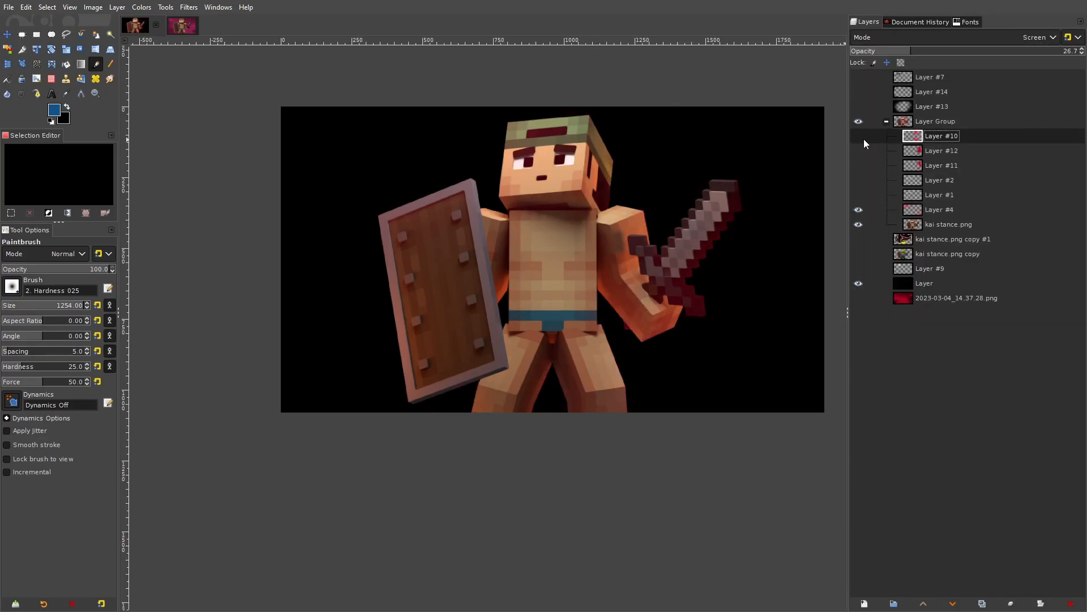
pyautogui.click(860, 136)
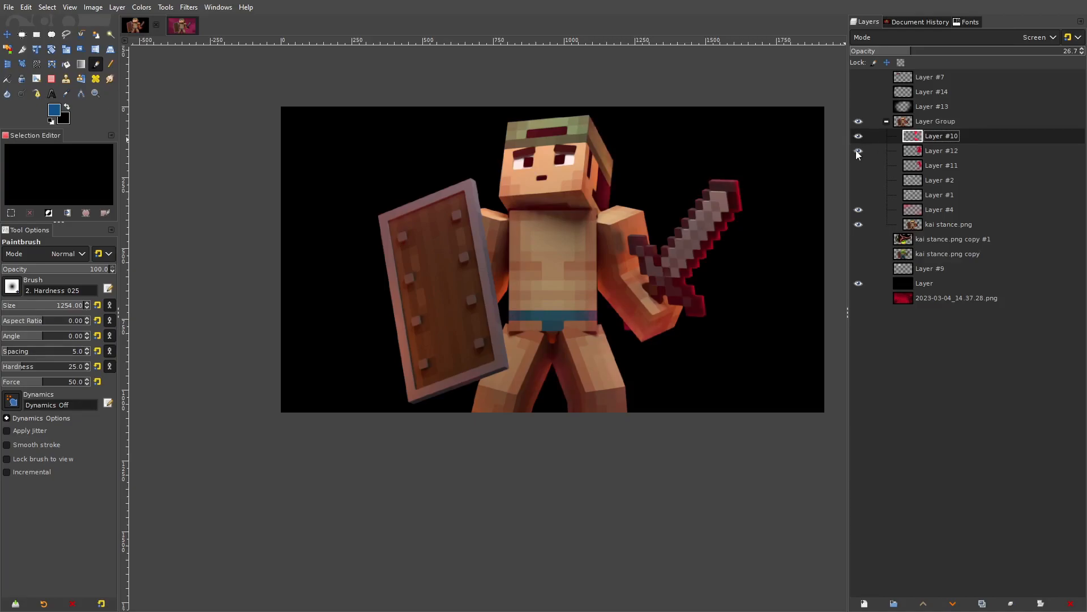
# Show Layer #12 in the layer group, toggling it to compare the red rim light on the sword
pyautogui.moveTo(856, 151)
pyautogui.mouseDown()
pyautogui.moveTo(934, 108)
pyautogui.moveTo(865, 81)
pyautogui.moveTo(906, 153)
pyautogui.moveTo(864, 155)
pyautogui.mouseUp()
pyautogui.click(859, 78)
pyautogui.click(862, 79)
pyautogui.click(861, 79)
pyautogui.click(860, 150)
pyautogui.click(860, 151)
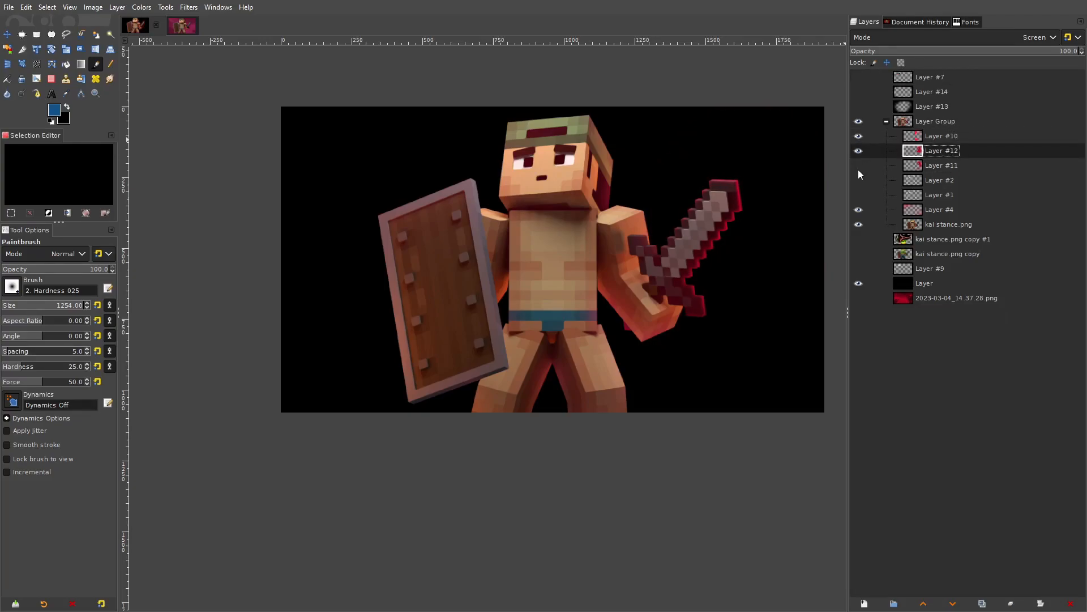
# Show Layer #11 and Layer #2 in the layer group, toggling Layer #11 to compare its effect on the character
pyautogui.keyDown('ctrl'); pyautogui.scroll(2, 760, 189); pyautogui.keyUp('ctrl')
pyautogui.click(860, 165)
pyautogui.click(860, 165)
pyautogui.click(859, 166)
pyautogui.click(859, 165)
pyautogui.click(858, 166)
pyautogui.click(858, 180)
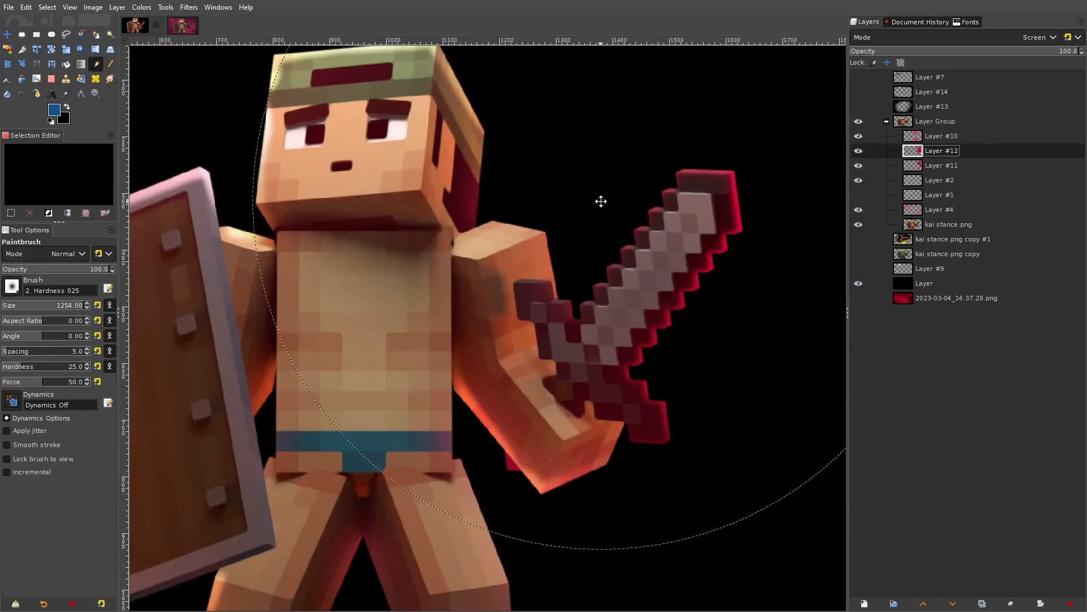
pyautogui.keyDown('ctrl'); pyautogui.scroll(-5, 600, 202); pyautogui.keyUp('ctrl')
pyautogui.keyDown('ctrl'); pyautogui.scroll(3, 612, 207); pyautogui.keyUp('ctrl')
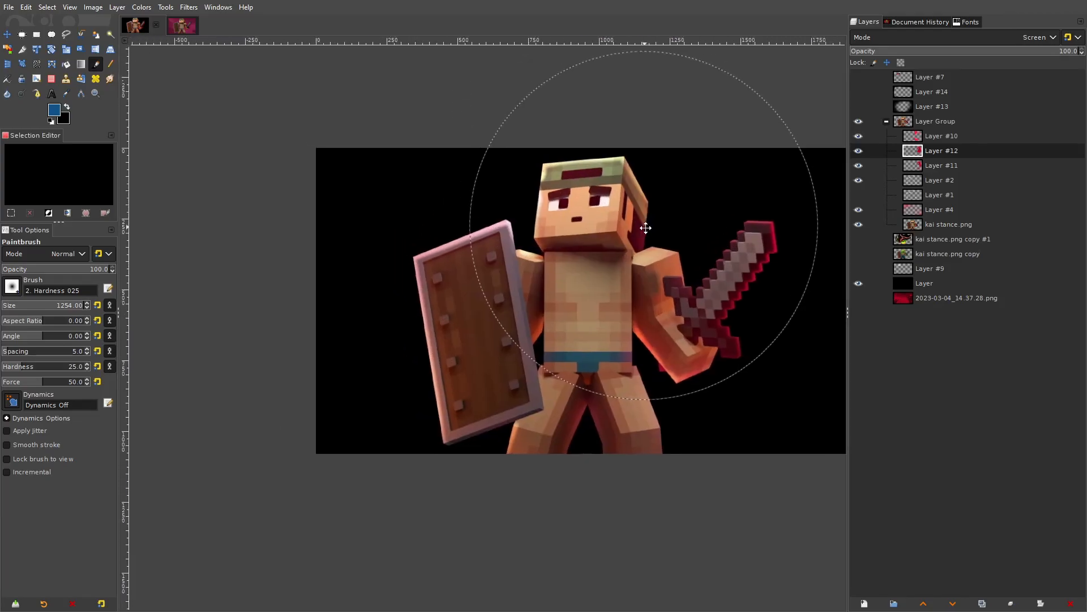
# Move Layer #2 to the top of the stack, set its mode to Normal and toggle its visibility to compare
pyautogui.click(931, 180)
pyautogui.moveTo(906, 184); pyautogui.dragTo(938, 79)
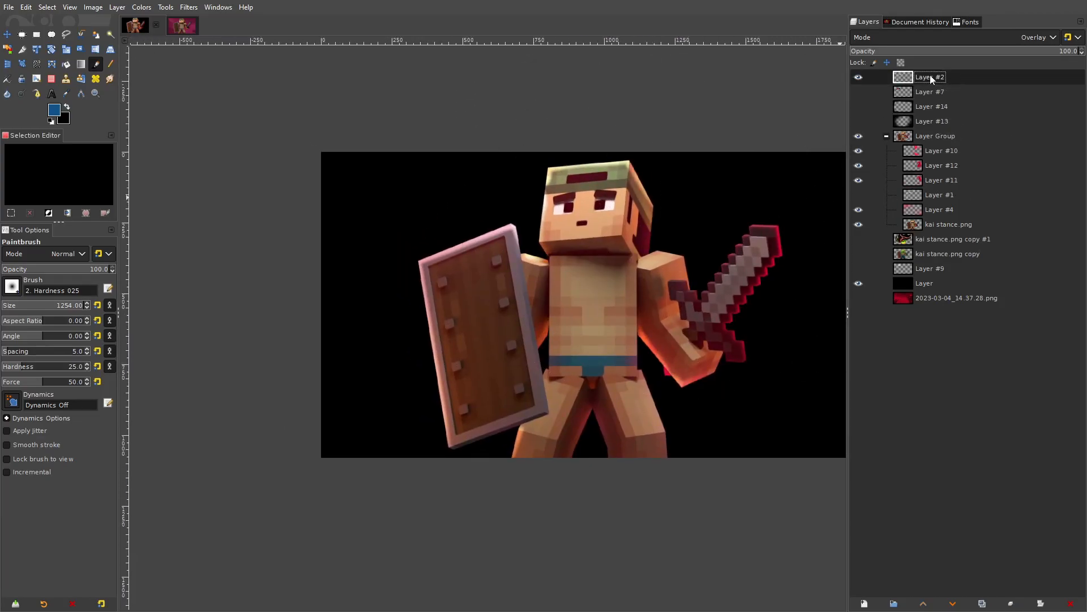
pyautogui.click(917, 37)
pyautogui.click(905, 56)
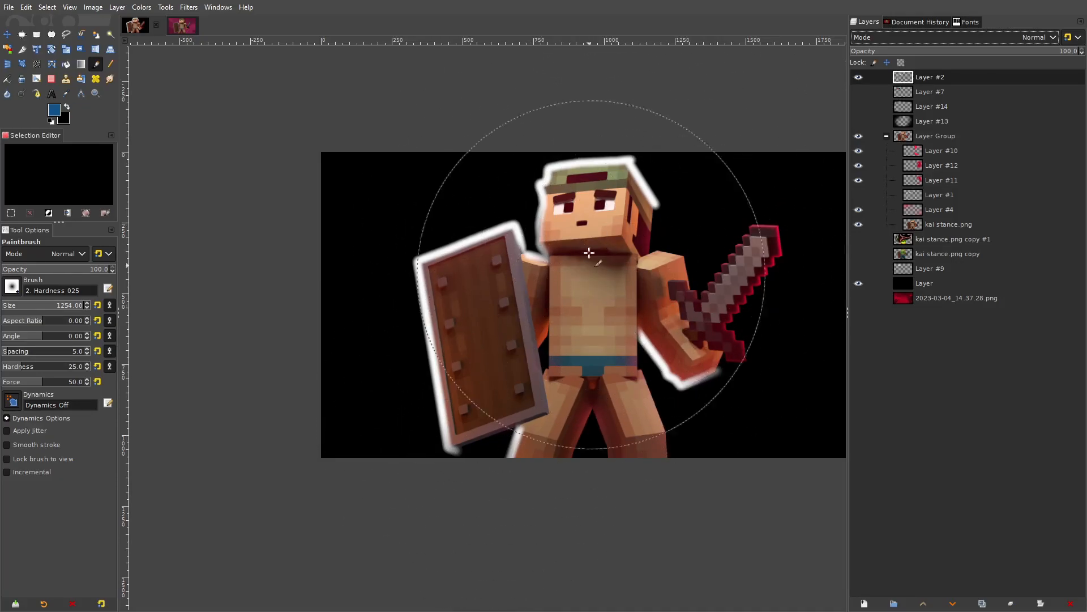
pyautogui.click(857, 78)
pyautogui.click(858, 78)
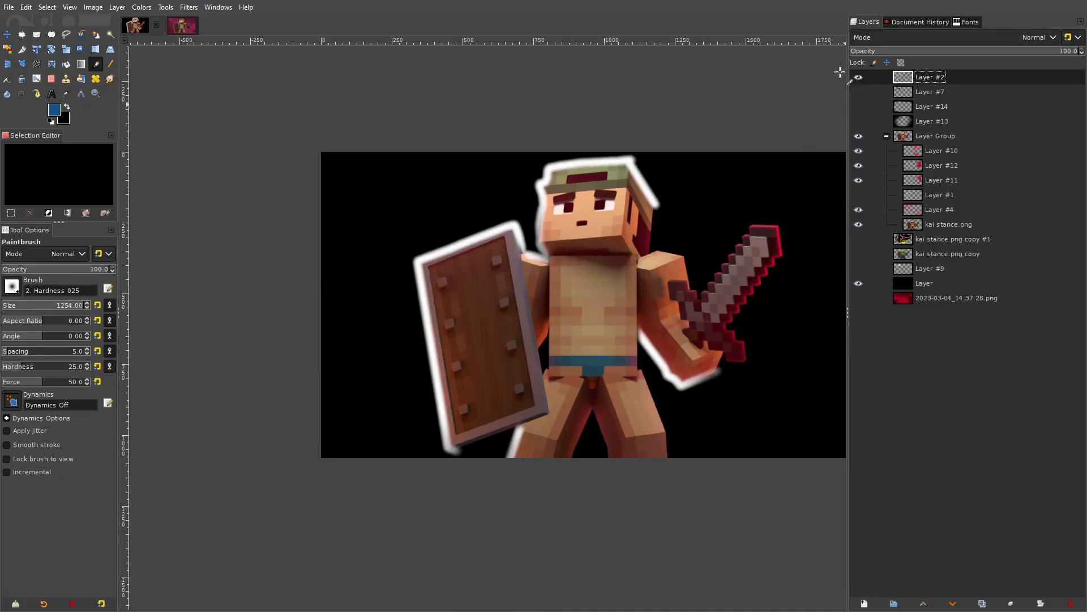
# Try drawing a blue light-direction arrow above the shield on Layer #2 with brush size 61, and undo it
pyautogui.moveTo(483, 181); pyautogui.dragTo(504, 199)
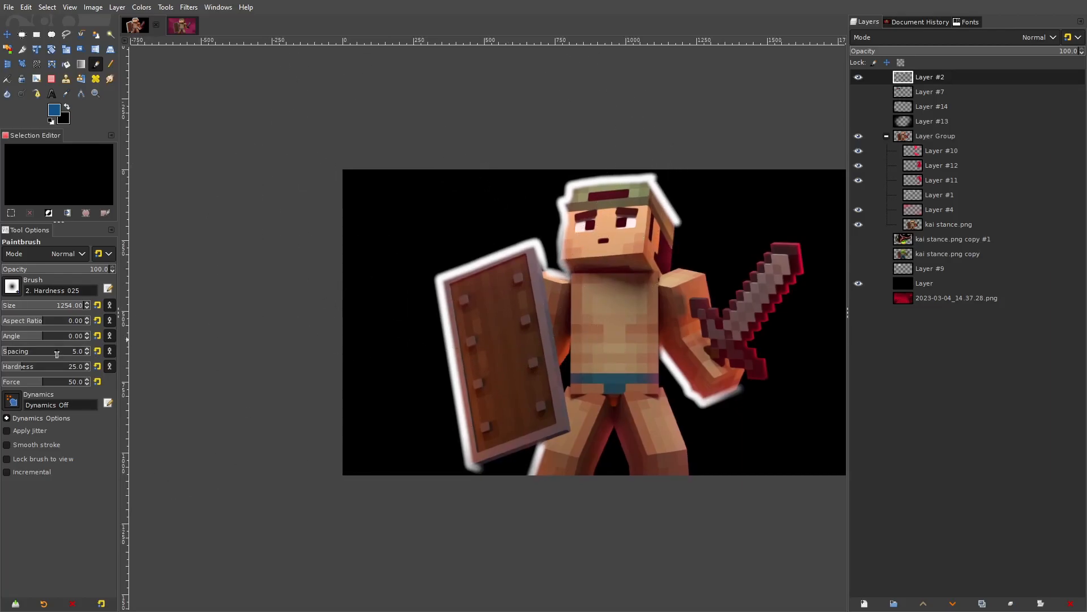
pyautogui.click(16, 307)
pyautogui.moveTo(435, 152)
pyautogui.mouseDown()
pyautogui.moveTo(470, 194)
pyautogui.moveTo(427, 200)
pyautogui.moveTo(487, 219)
pyautogui.moveTo(504, 168)
pyautogui.mouseUp()
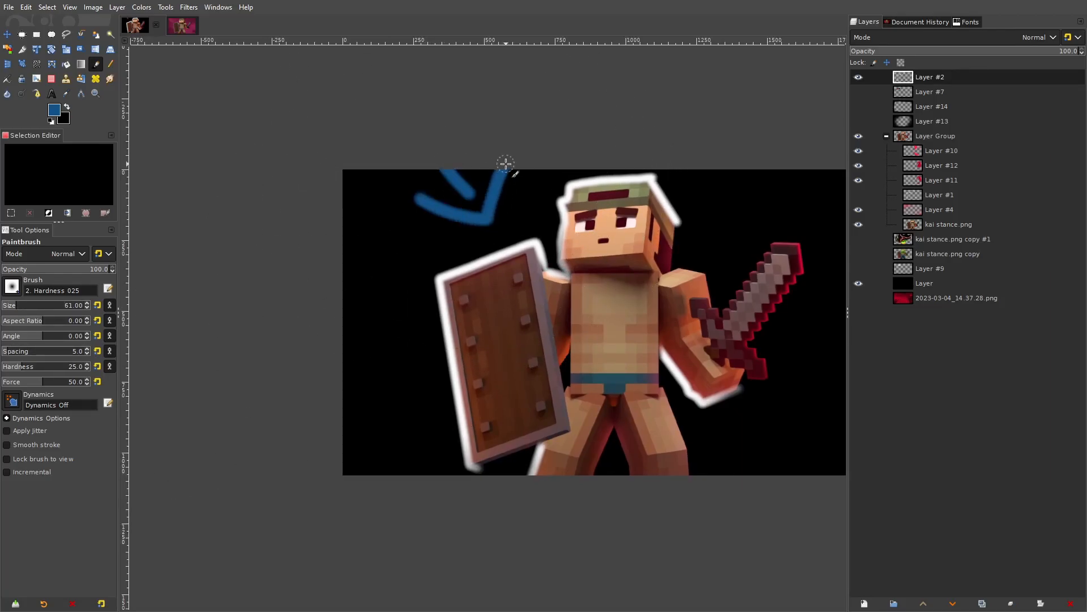
pyautogui.hotkey('ctrl', 'z')
pyautogui.hotkey('ctrl', 'z')
# Mark the light direction in blue and circle the white outlines around the shield, head and sword arm on Layer #2
pyautogui.moveTo(417, 182)
pyautogui.mouseDown()
pyautogui.moveTo(481, 230)
pyautogui.moveTo(452, 234)
pyautogui.mouseUp()
pyautogui.moveTo(702, 178)
pyautogui.mouseDown()
pyautogui.moveTo(548, 214)
pyautogui.moveTo(660, 170)
pyautogui.mouseUp()
pyautogui.moveTo(544, 228)
pyautogui.mouseDown()
pyautogui.moveTo(532, 340)
pyautogui.moveTo(532, 210)
pyautogui.mouseUp()
pyautogui.moveTo(645, 334)
pyautogui.mouseDown()
pyautogui.moveTo(661, 382)
pyautogui.moveTo(666, 312)
pyautogui.moveTo(639, 343)
pyautogui.mouseUp()
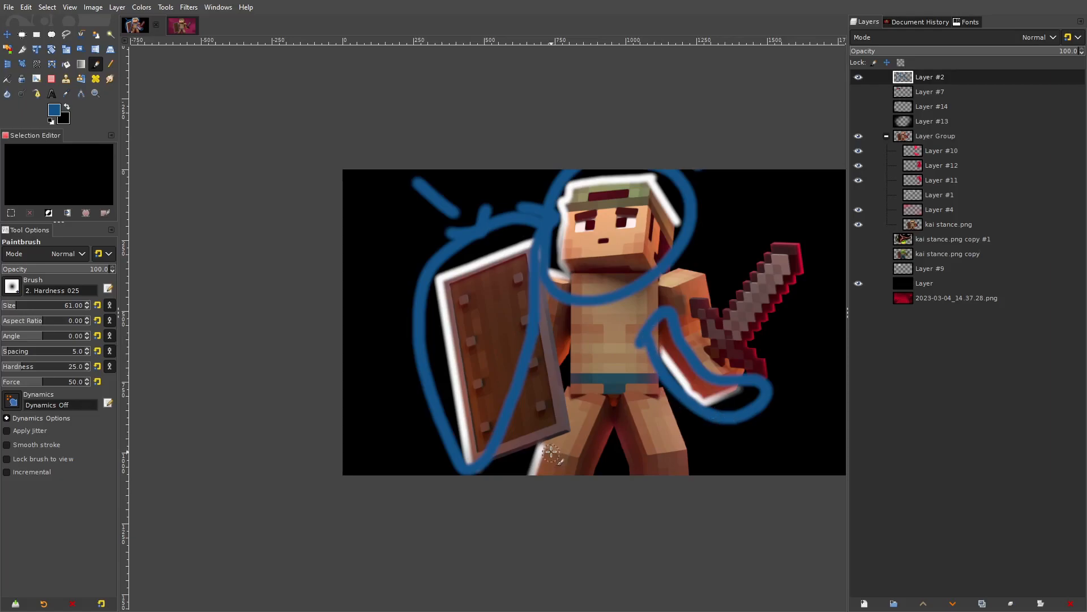
# Undo all the blue annotation strokes on Layer #2
pyautogui.hotkey('ctrl', 'z')
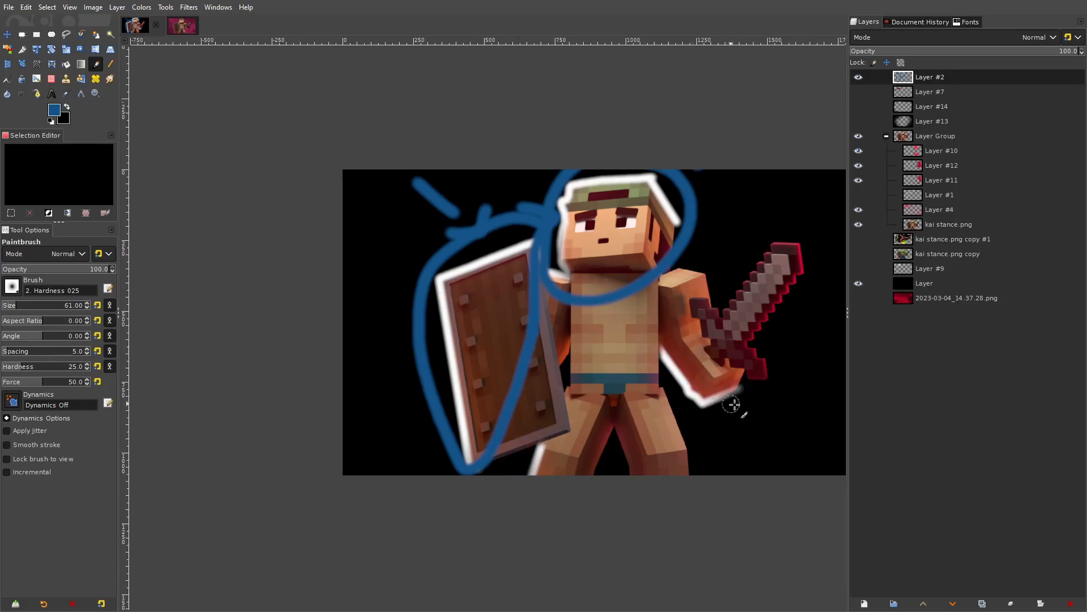
pyautogui.hotkey('ctrl', 'z')
pyautogui.hotkey('ctrl', 'z')
pyautogui.hotkey('ctrl', 'z')
pyautogui.hotkey('ctrl', 'z')
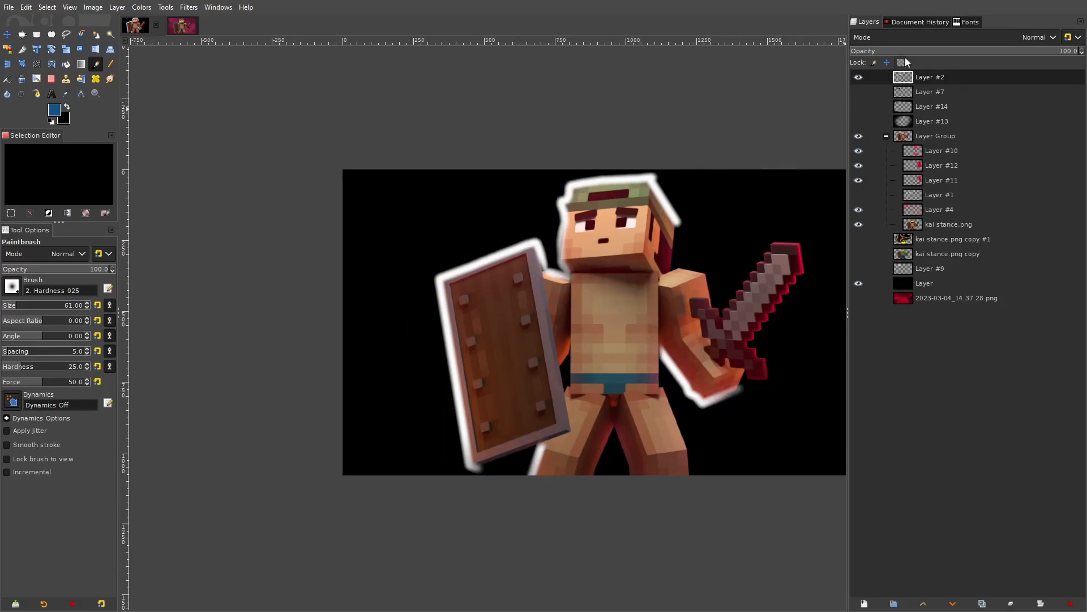
# Move Layer #2 to the top of the layer group and set its mode to Overlay
pyautogui.moveTo(934, 82); pyautogui.dragTo(963, 147)
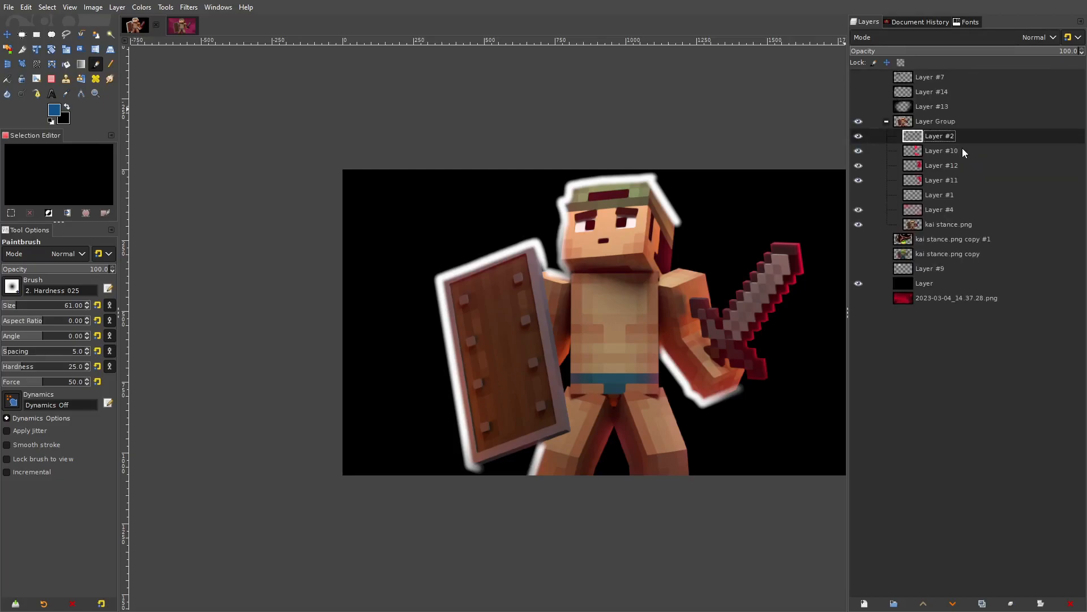
pyautogui.click(917, 38)
pyautogui.click(899, 285)
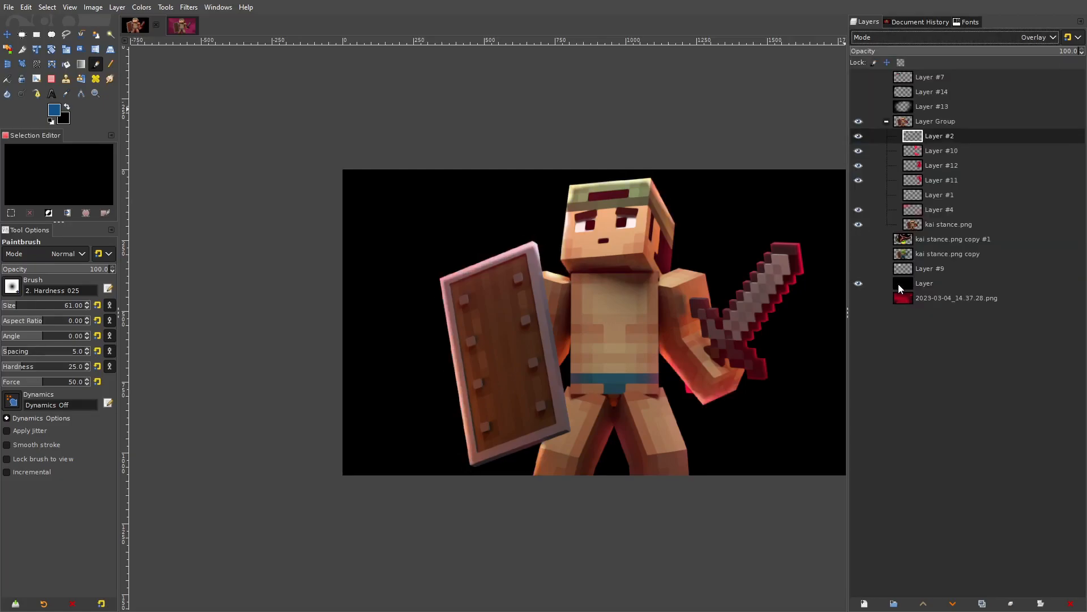
# Move Layer #2 directly above Layer #1 in the layer group and compare the highlights with it hidden and shown
pyautogui.click(856, 138)
pyautogui.click(856, 139)
pyautogui.moveTo(909, 139); pyautogui.dragTo(859, 182)
pyautogui.click(858, 181)
pyautogui.click(858, 181)
# Toggle Layer #1 to compare its effect on the character's rim lighting, leaving it visible
pyautogui.click(858, 195)
pyautogui.click(858, 195)
pyautogui.click(858, 195)
pyautogui.click(858, 195)
pyautogui.click(858, 195)
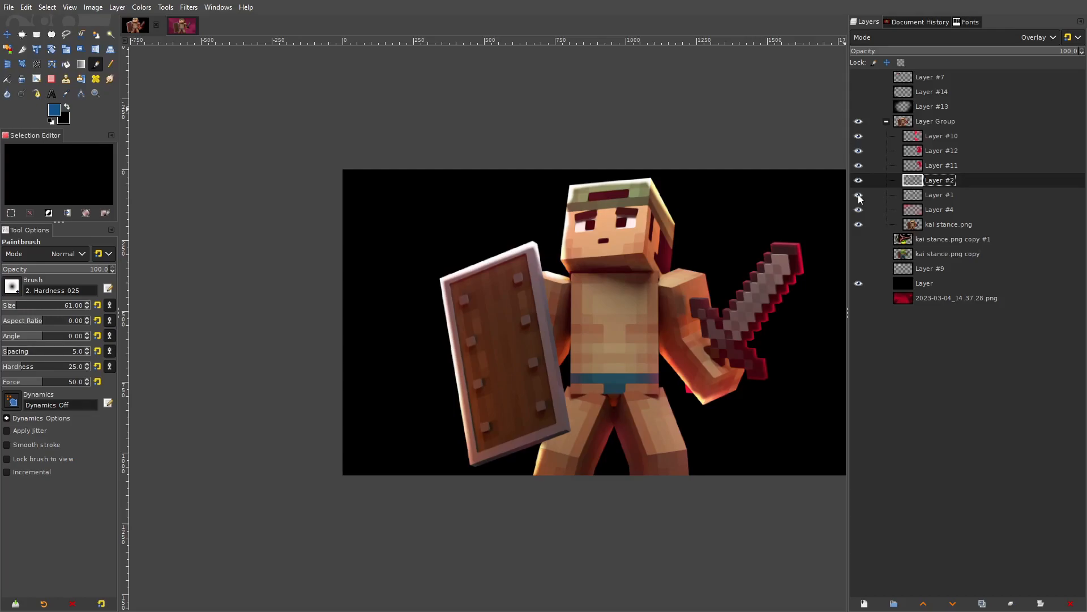
# Show the 2023-03-04_14.37.28.png background behind the character and hide the black layer covering it
pyautogui.click(859, 121)
pyautogui.click(858, 121)
pyautogui.moveTo(706, 169); pyautogui.dragTo(650, 173)
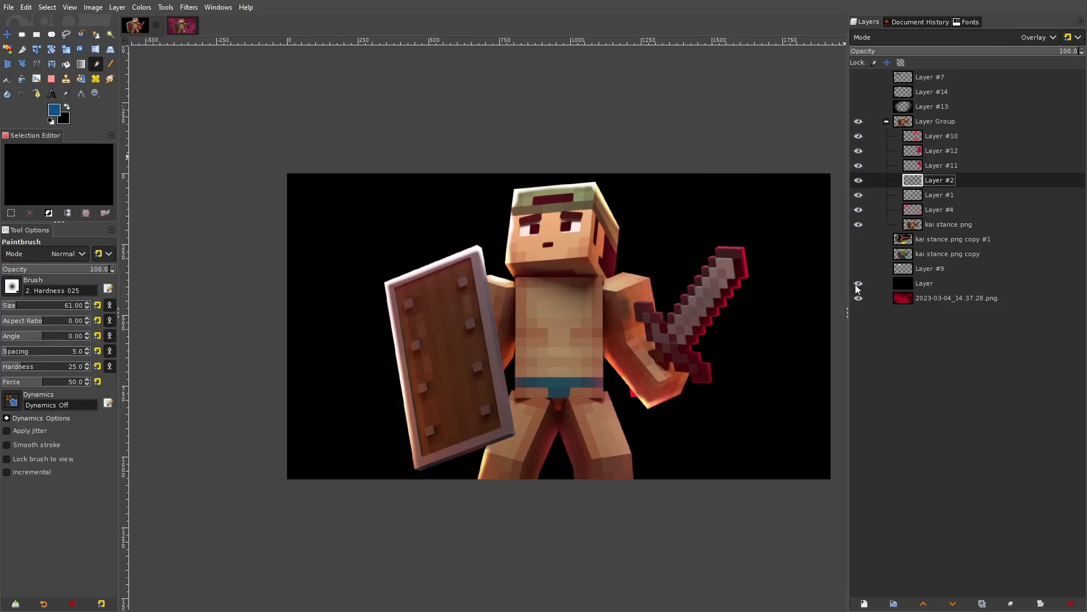
pyautogui.click(858, 284)
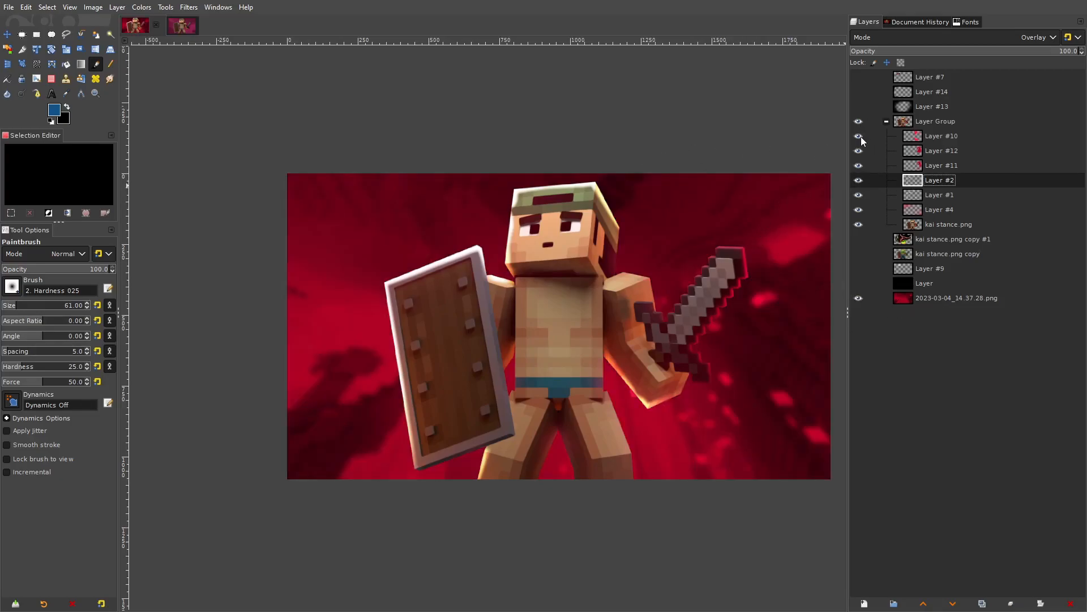
# Hide the effect layers above kai stance.png in the group and compare the character with only Layer #4 off and on
pyautogui.moveTo(858, 151); pyautogui.dragTo(858, 208)
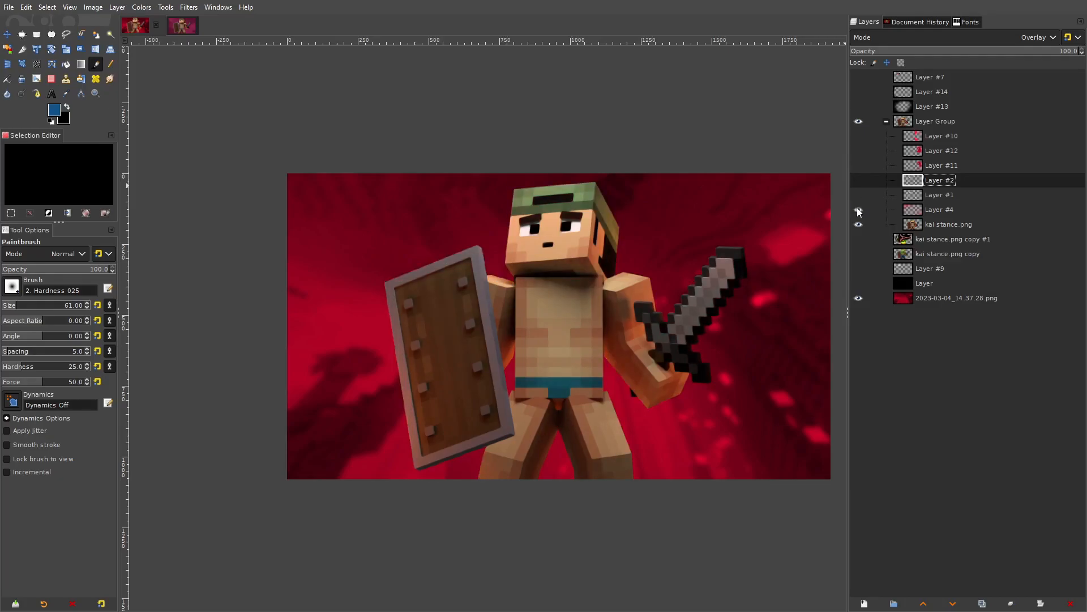
pyautogui.click(858, 210)
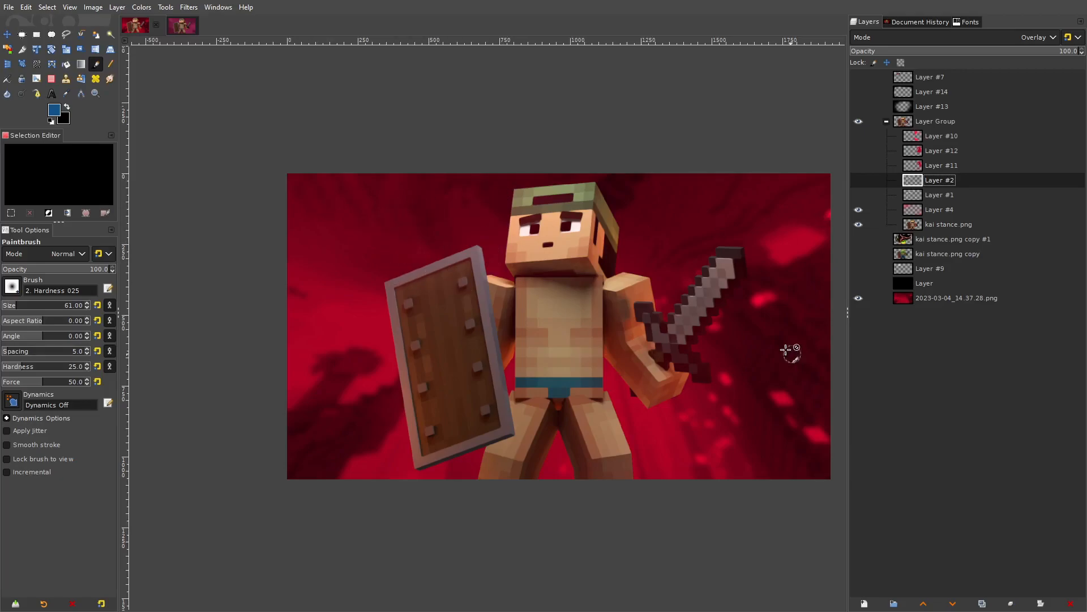
pyautogui.click(856, 209)
pyautogui.click(856, 208)
pyautogui.click(855, 209)
pyautogui.click(856, 208)
# Show Layers #1, #2, #11, #12 and #10 again and compare the character with Layer #2 on and off
pyautogui.click(858, 192)
pyautogui.click(859, 180)
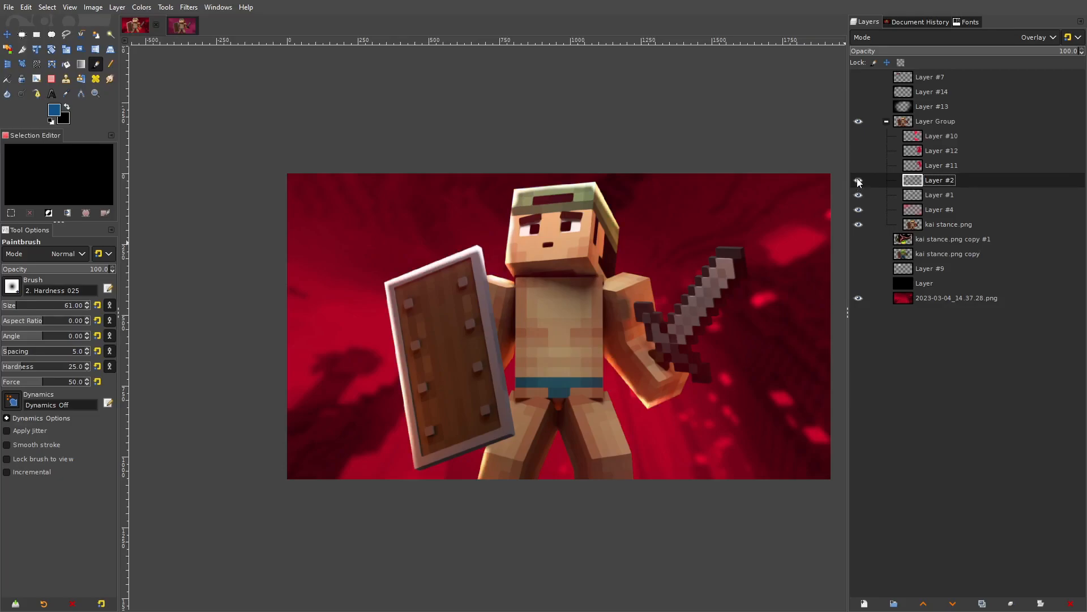
pyautogui.click(857, 150)
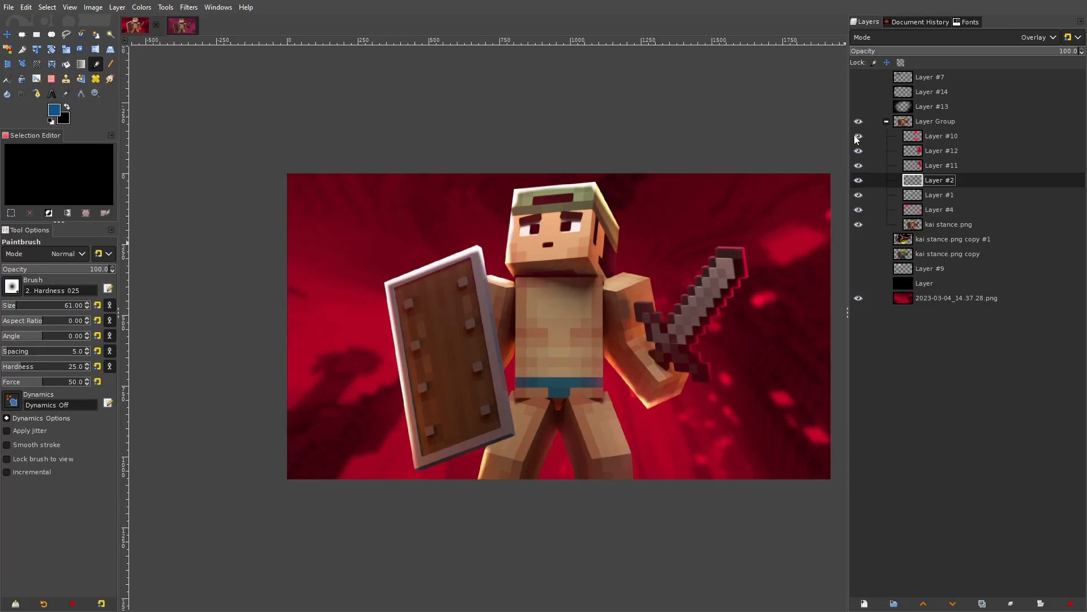
pyautogui.click(857, 136)
pyautogui.click(857, 180)
pyautogui.click(858, 180)
pyautogui.click(857, 180)
pyautogui.click(857, 180)
# Show Layer #13 above the group and check its blend mode options
pyautogui.click(937, 105)
pyautogui.click(927, 36)
pyautogui.click(816, 178)
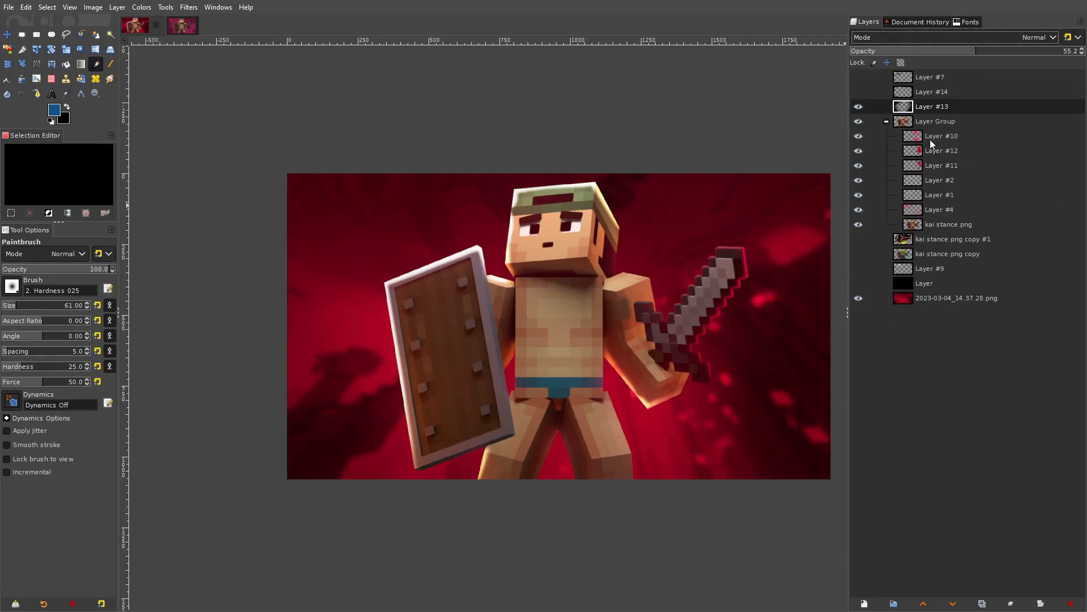
# Hide the Layer Group, show the black backdrop layer and fill it with white using Bucket Fill
pyautogui.click(859, 121)
pyautogui.click(870, 282)
pyautogui.click(859, 283)
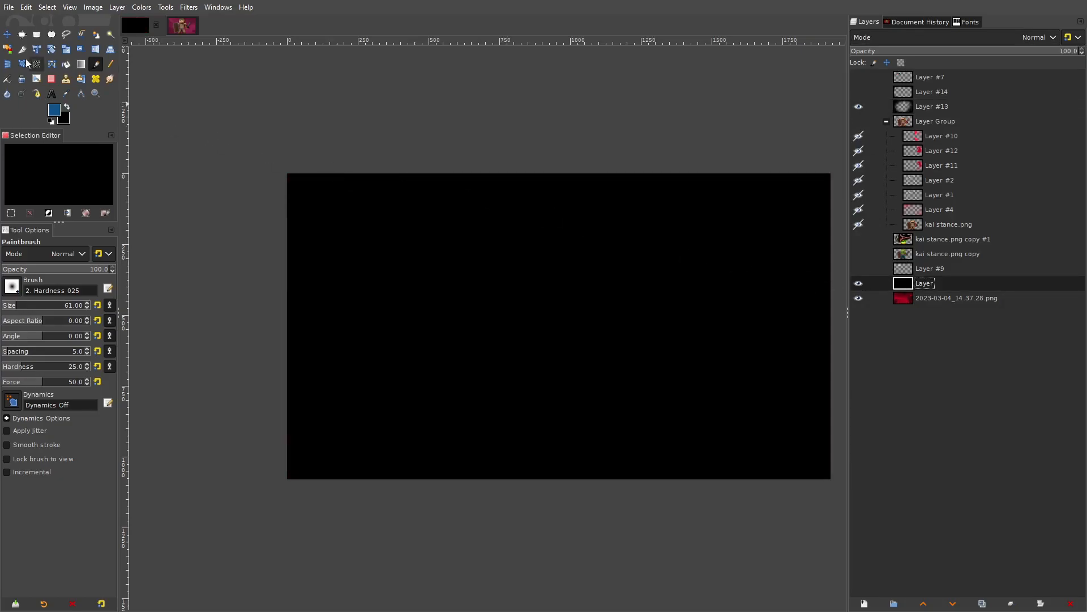
pyautogui.click(51, 120)
pyautogui.click(66, 107)
pyautogui.click(66, 65)
pyautogui.click(375, 235)
# Examine the vignette of Layer #13 against white by toggling it and checking its mode and opacity
pyautogui.click(857, 107)
pyautogui.click(857, 106)
pyautogui.doubleClick(856, 107)
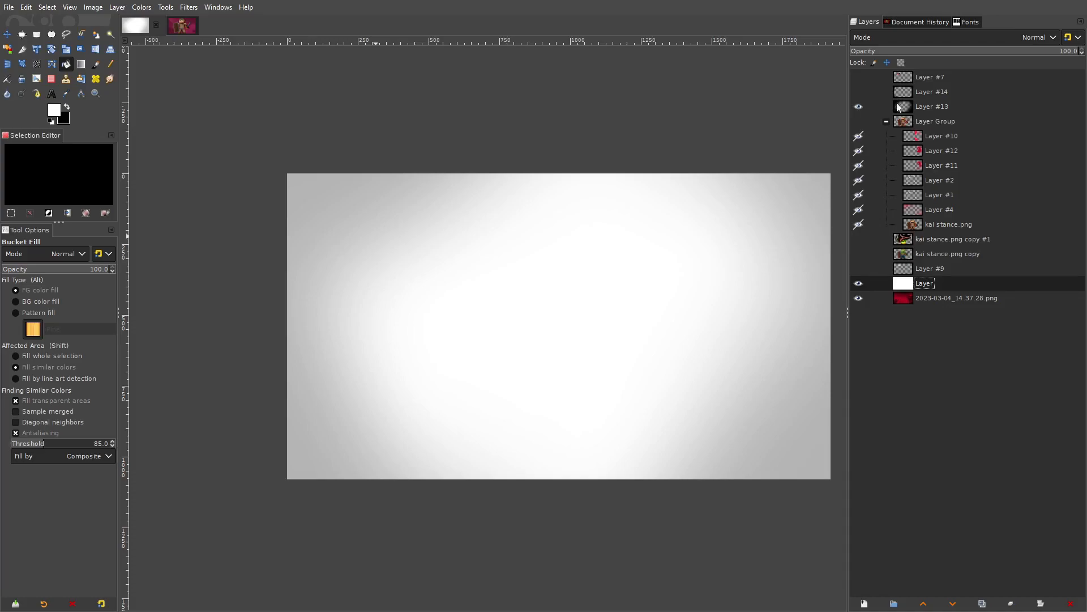
pyautogui.click(895, 106)
pyautogui.click(912, 42)
pyautogui.click(911, 49)
pyautogui.click(858, 106)
pyautogui.click(859, 106)
pyautogui.click(858, 106)
pyautogui.click(858, 107)
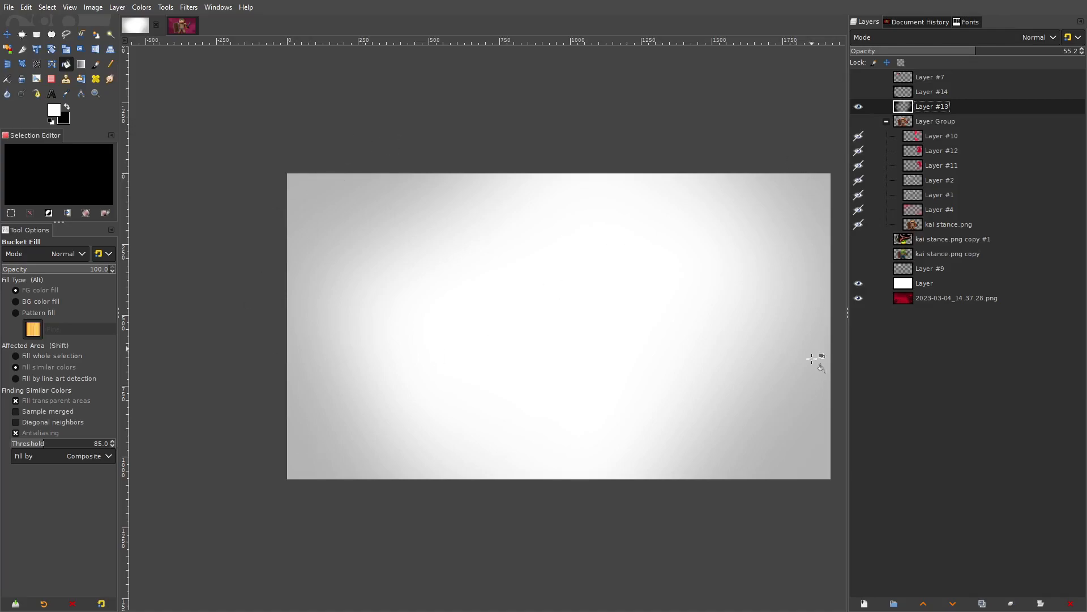
# Show Layer #14 and toggle it to compare the extra darkening around the image edges, leaving it visible
pyautogui.click(857, 91)
pyautogui.click(854, 91)
pyautogui.click(854, 91)
pyautogui.click(854, 92)
pyautogui.click(854, 92)
pyautogui.click(854, 92)
pyautogui.click(854, 92)
pyautogui.click(854, 92)
pyautogui.click(854, 92)
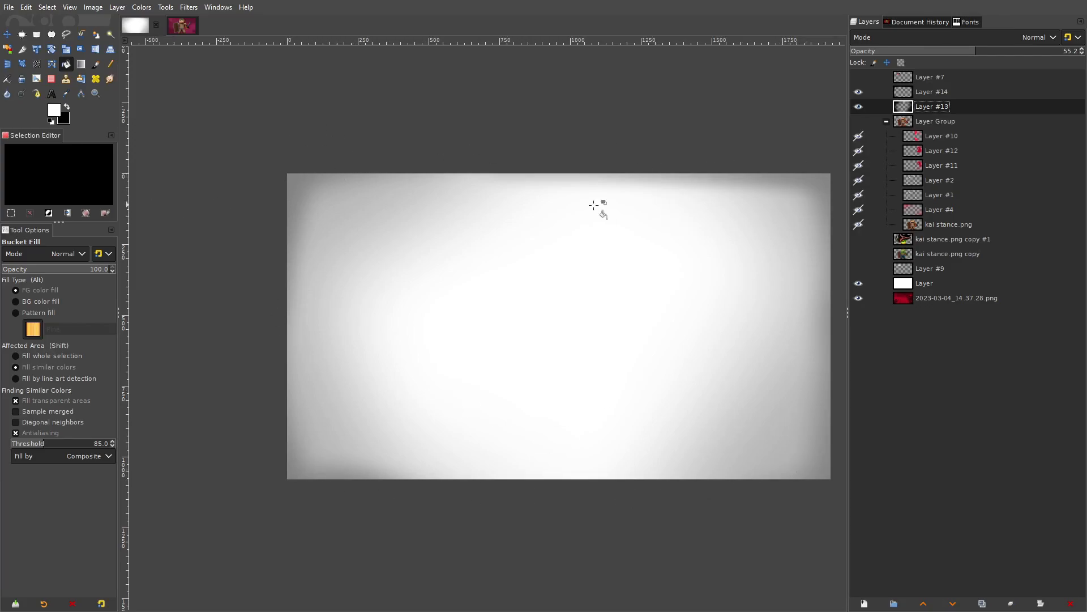
# Compare the vignette with Layer #13 off and on, hide the white backdrop and show the Layer Group
pyautogui.click(859, 106)
pyautogui.click(859, 106)
pyautogui.click(860, 284)
pyautogui.click(859, 121)
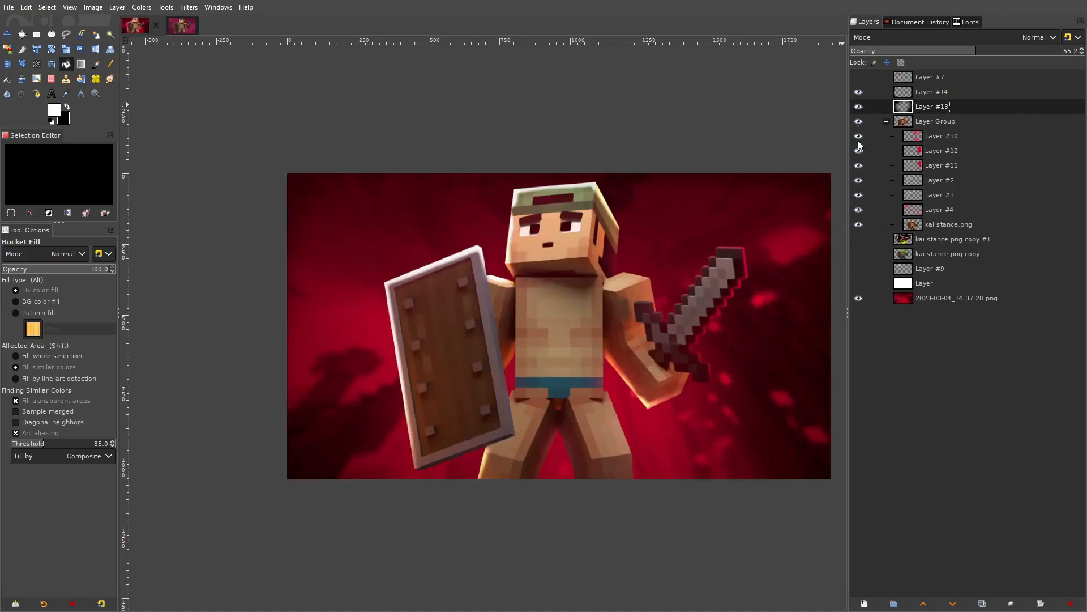
# Compare the full scene with Layer #13 off and on, and show the hearts on Layer #7
pyautogui.click(858, 106)
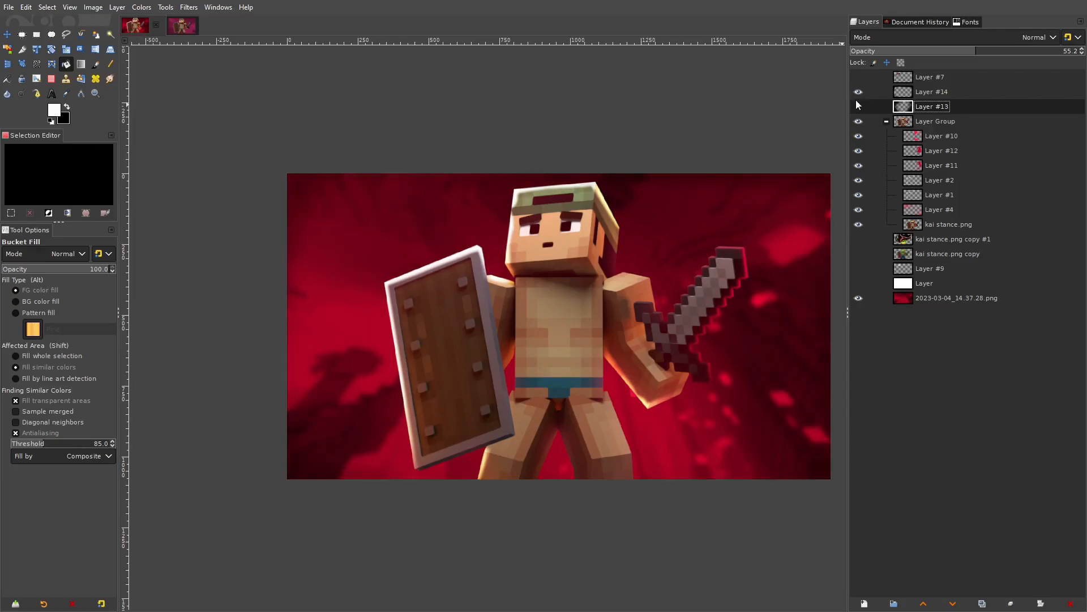
pyautogui.click(858, 107)
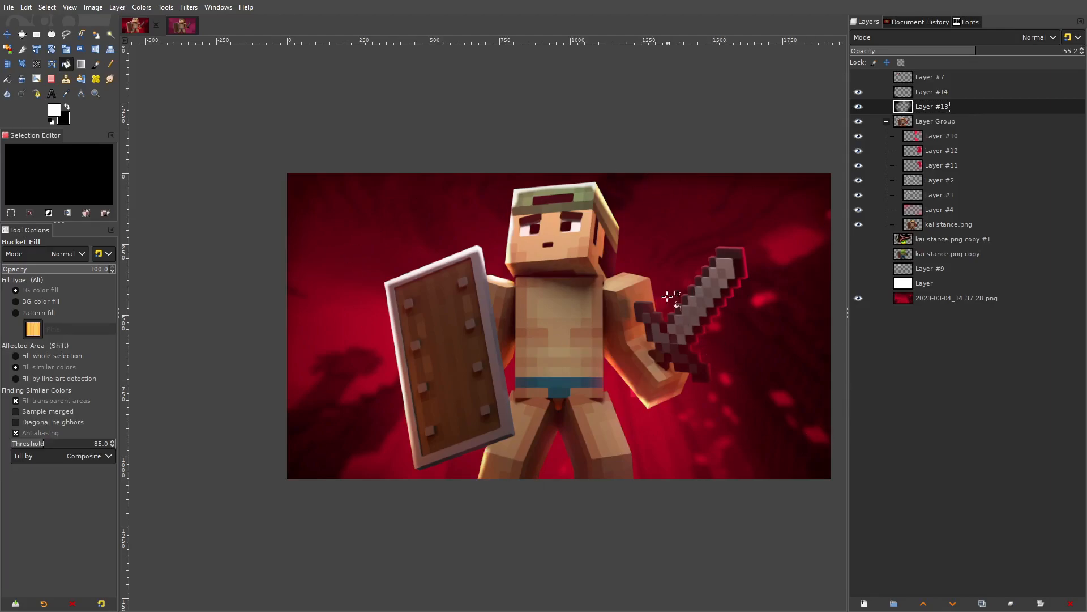
pyautogui.click(858, 77)
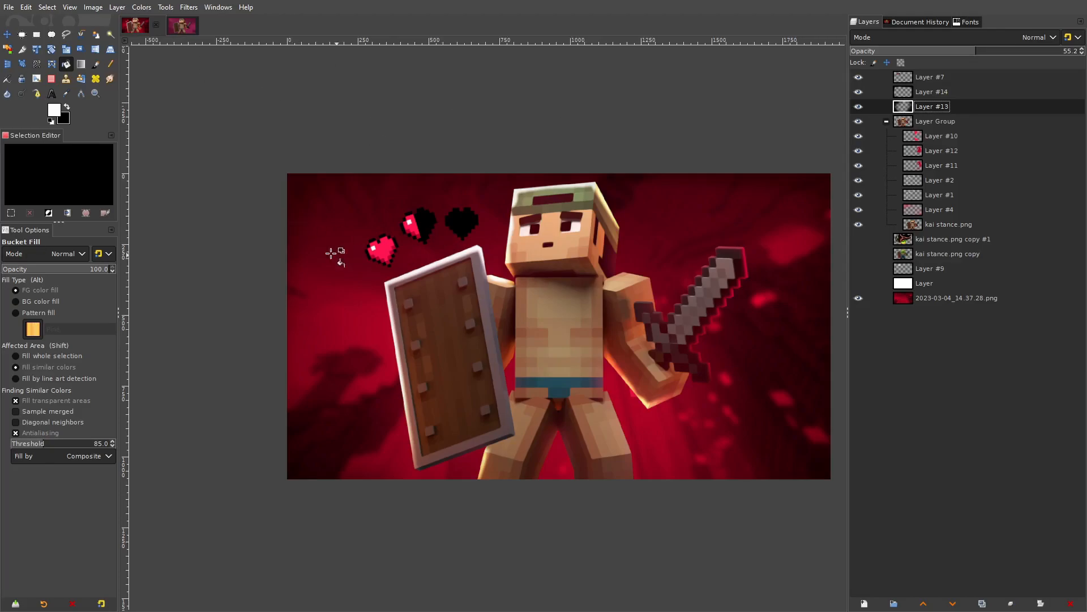
# Try drawing white size 1 Pencil strokes on the dark background of Layer #13, and undo them
pyautogui.click(111, 65)
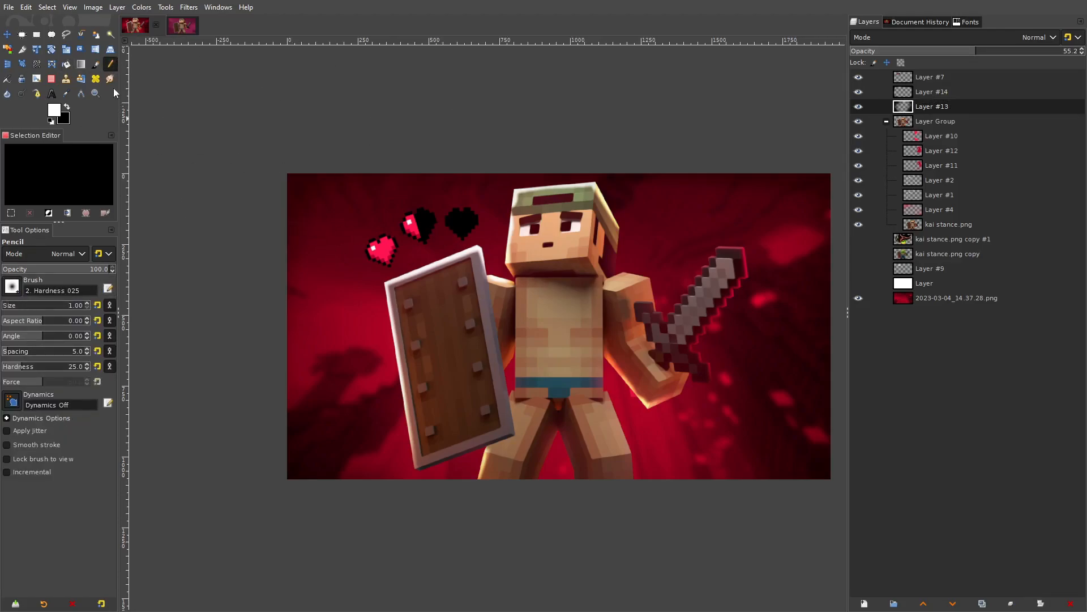
pyautogui.scroll(5, 453, 199)
pyautogui.moveTo(215, 170); pyautogui.dragTo(468, 175)
pyautogui.moveTo(226, 130); pyautogui.dragTo(557, 222)
pyautogui.scroll(5, 589, 280)
pyautogui.scroll(3, 569, 309)
pyautogui.moveTo(487, 293)
pyautogui.mouseDown()
pyautogui.moveTo(622, 298)
pyautogui.moveTo(650, 330)
pyautogui.moveTo(534, 445)
pyautogui.mouseUp()
pyautogui.moveTo(484, 318); pyautogui.dragTo(537, 419)
pyautogui.scroll(-7, 639, 368)
pyautogui.hotkey('ctrl', 'z')
pyautogui.hotkey('ctrl', 'z')
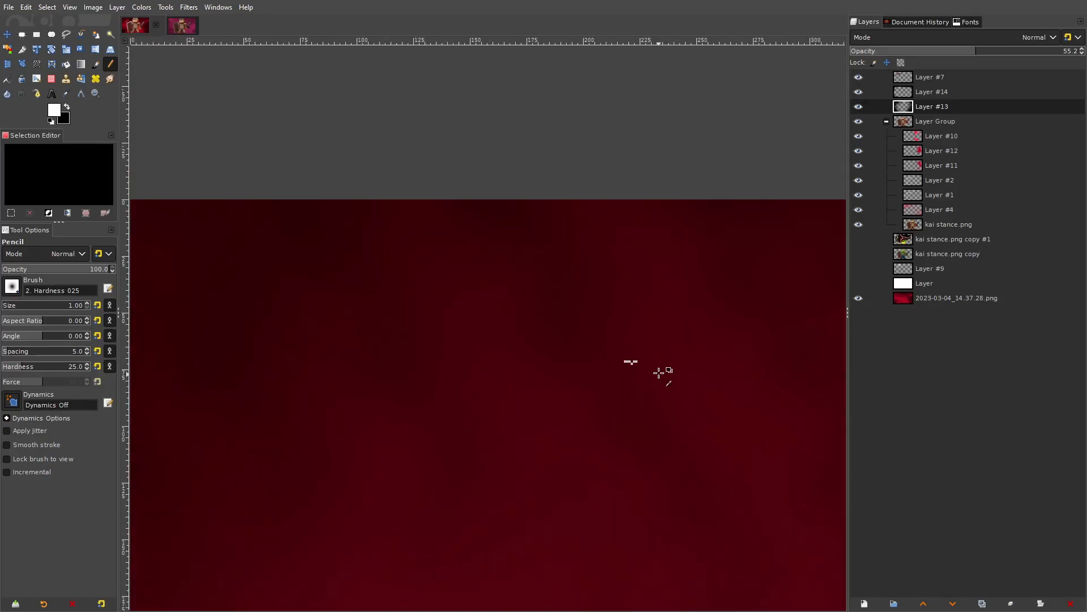
# Review the Scale tool's interpolation choices, keeping None at first, and set the interpolation to Cubic
pyautogui.click(66, 50)
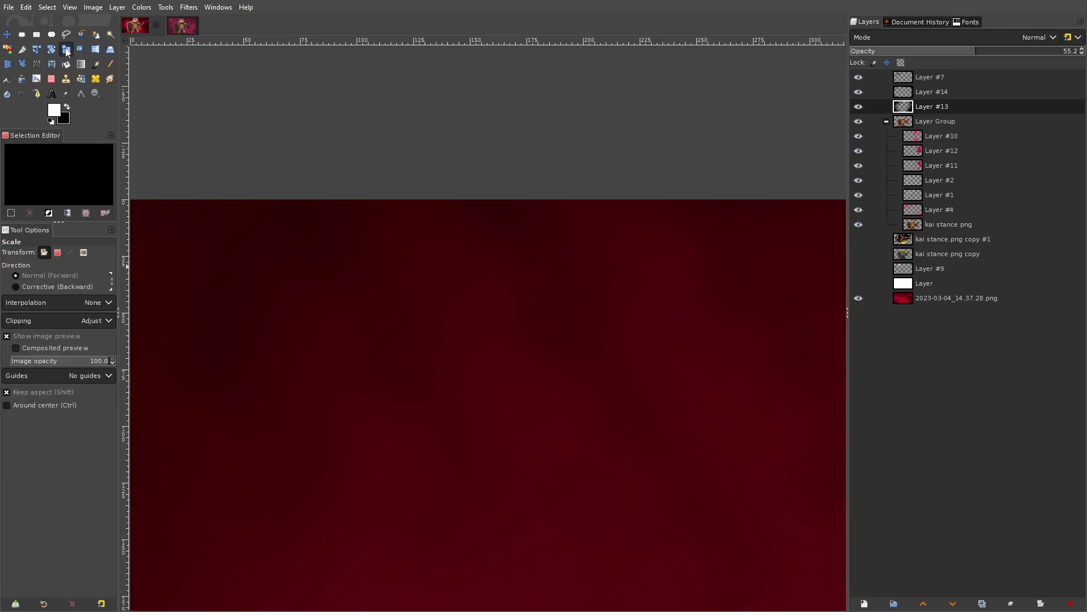
pyautogui.click(79, 304)
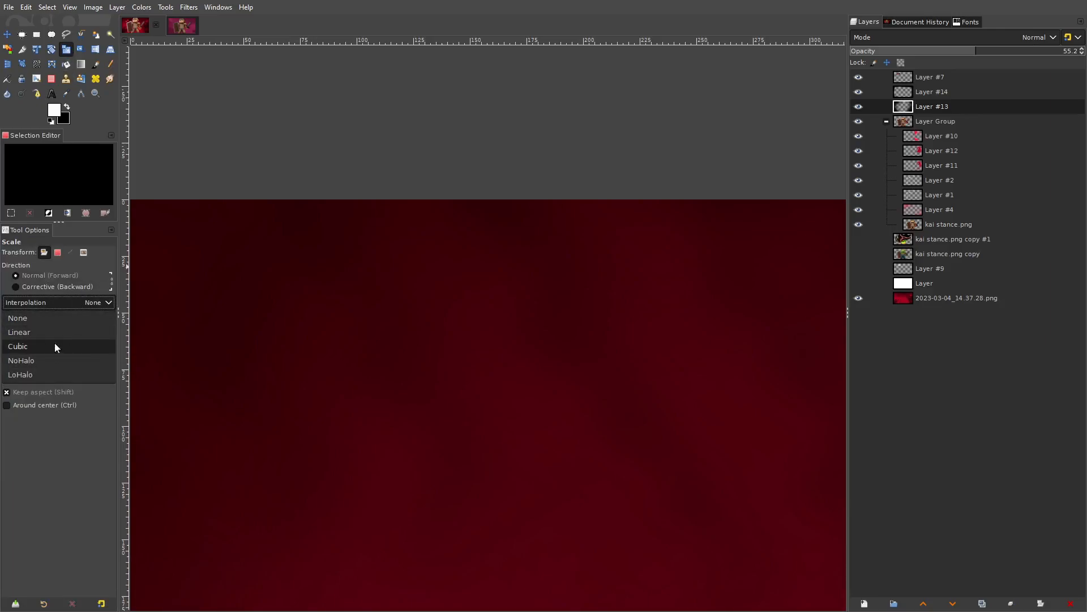
pyautogui.click(74, 320)
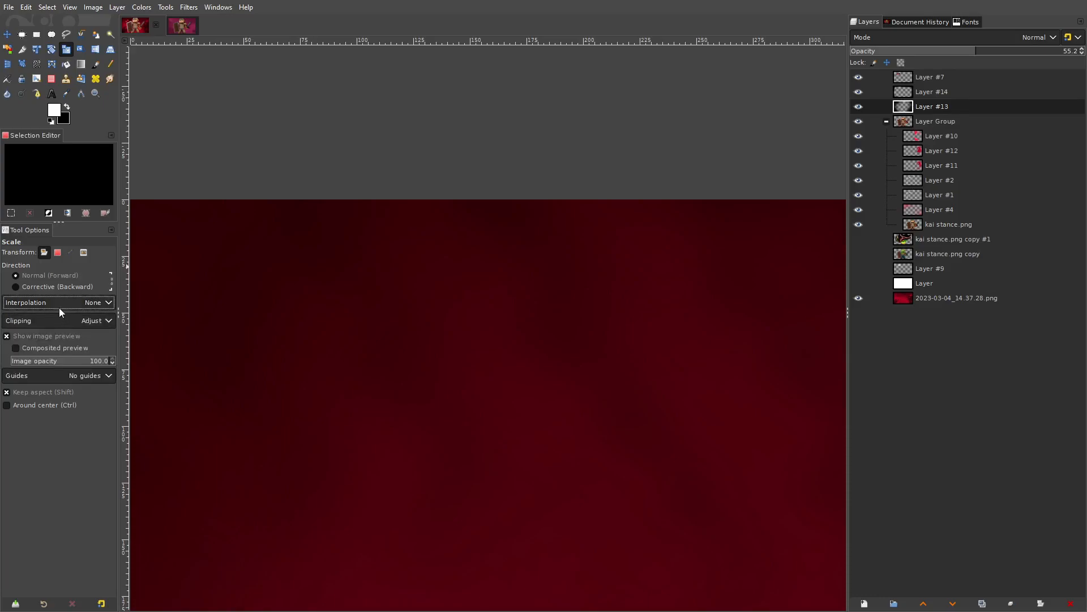
pyautogui.scroll(-7, 470, 282)
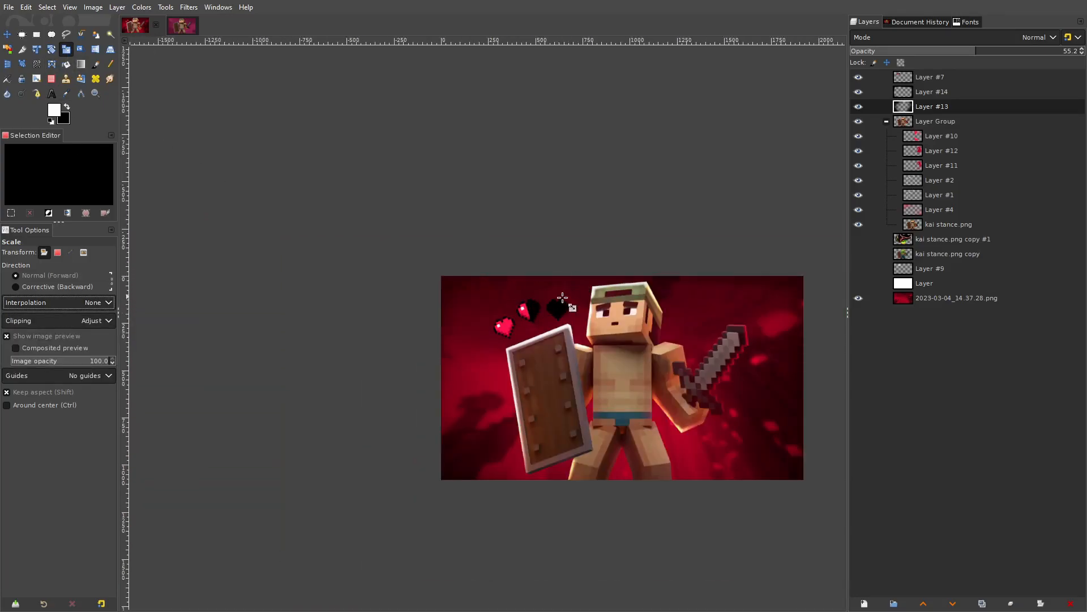
pyautogui.scroll(2, 565, 287)
pyautogui.click(80, 305)
pyautogui.click(67, 333)
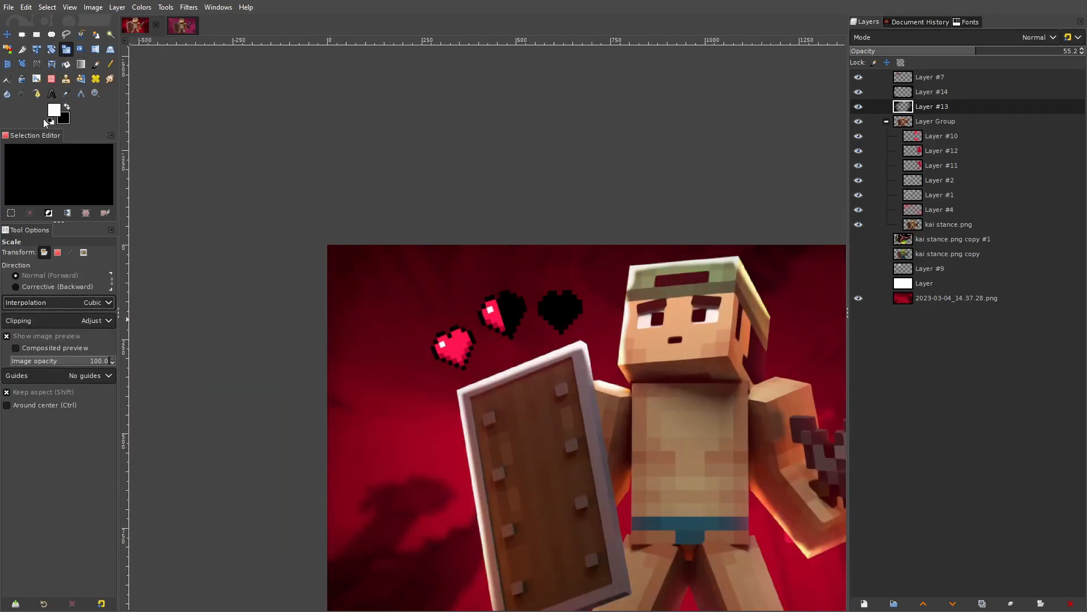
# Switch to the Pencil and toggle Layer #9 to compare the glow behind the hearts, leaving the layer visible
pyautogui.click(110, 65)
pyautogui.moveTo(687, 303); pyautogui.dragTo(522, 200)
pyautogui.scroll(-1, 522, 200)
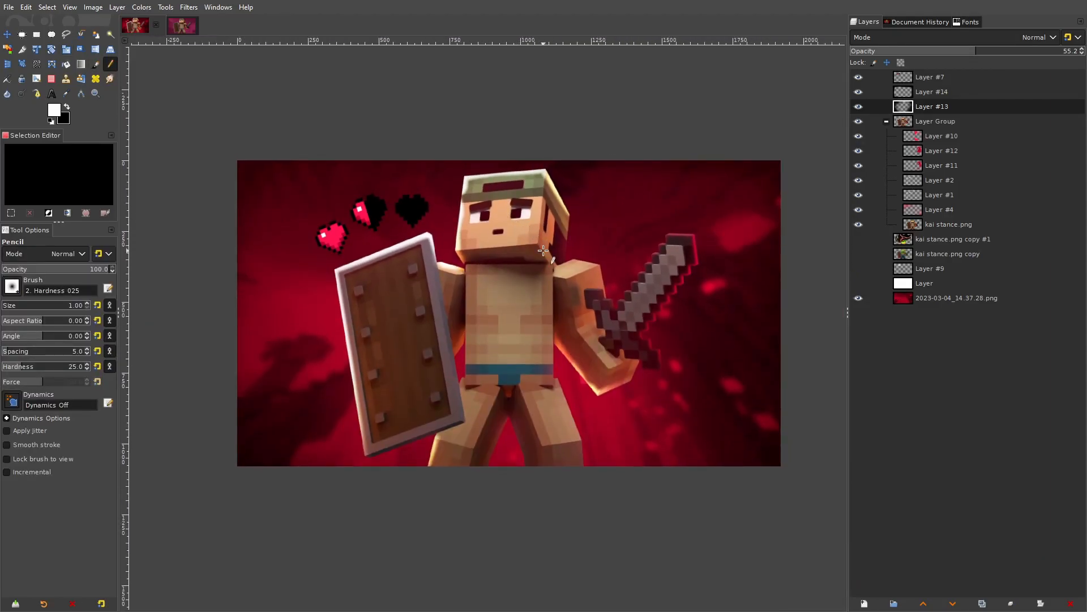
pyautogui.moveTo(655, 240); pyautogui.dragTo(707, 259)
pyautogui.click(858, 266)
pyautogui.click(858, 266)
pyautogui.click(858, 267)
pyautogui.click(858, 266)
pyautogui.click(858, 267)
# Try a white dab at size 278 beside the shield with the Pencil and the Paintbrush, undoing each one
pyautogui.moveTo(21, 305); pyautogui.dragTo(39, 307)
pyautogui.click(354, 318)
pyautogui.hotkey('ctrl', 'z')
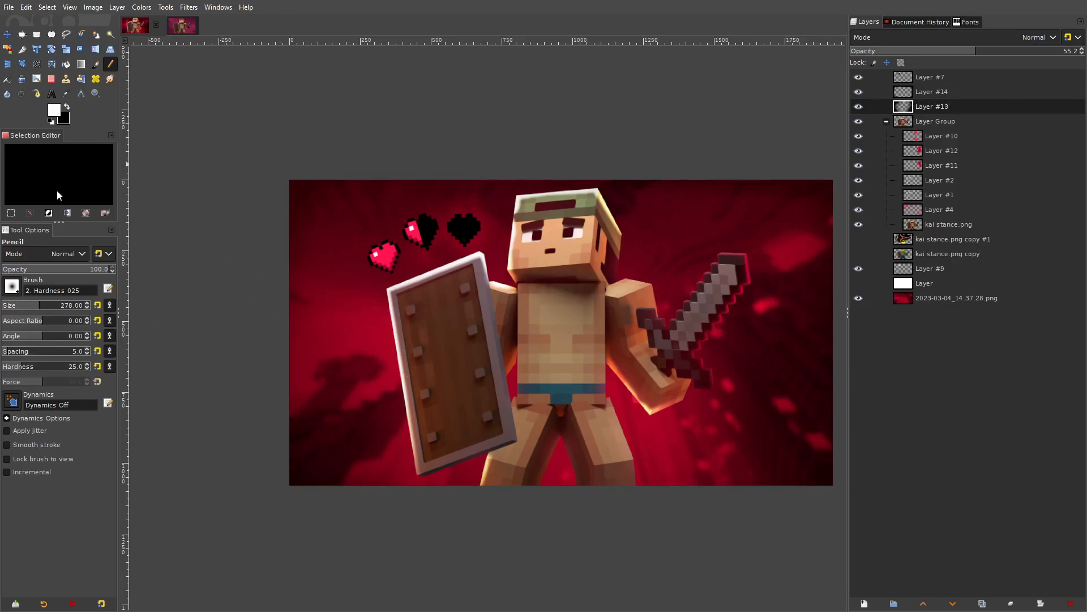
pyautogui.click(95, 63)
pyautogui.click(345, 311)
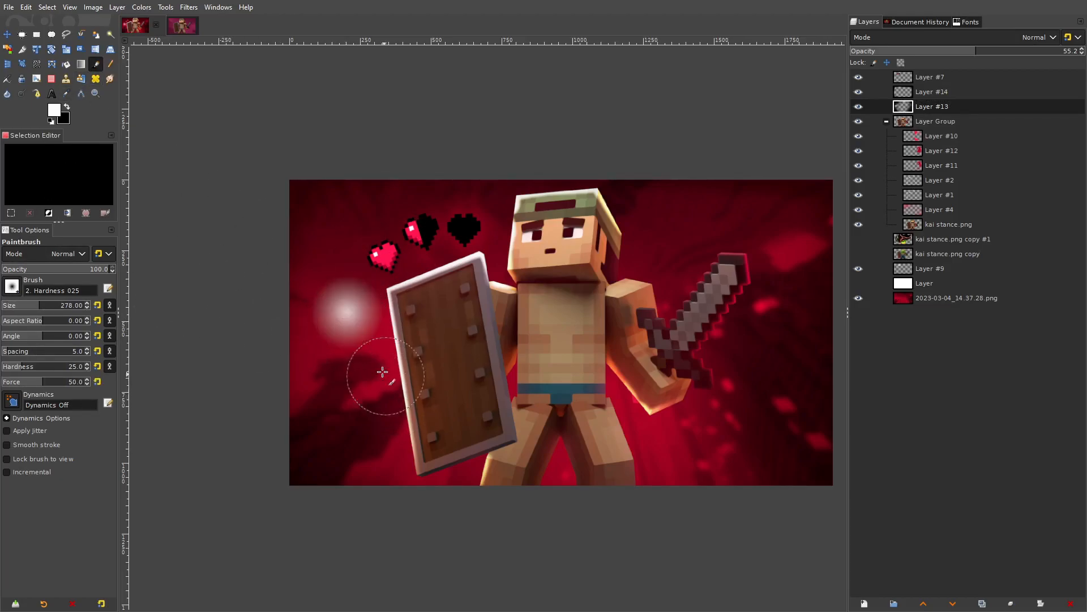
pyautogui.hotkey('ctrl', 'z')
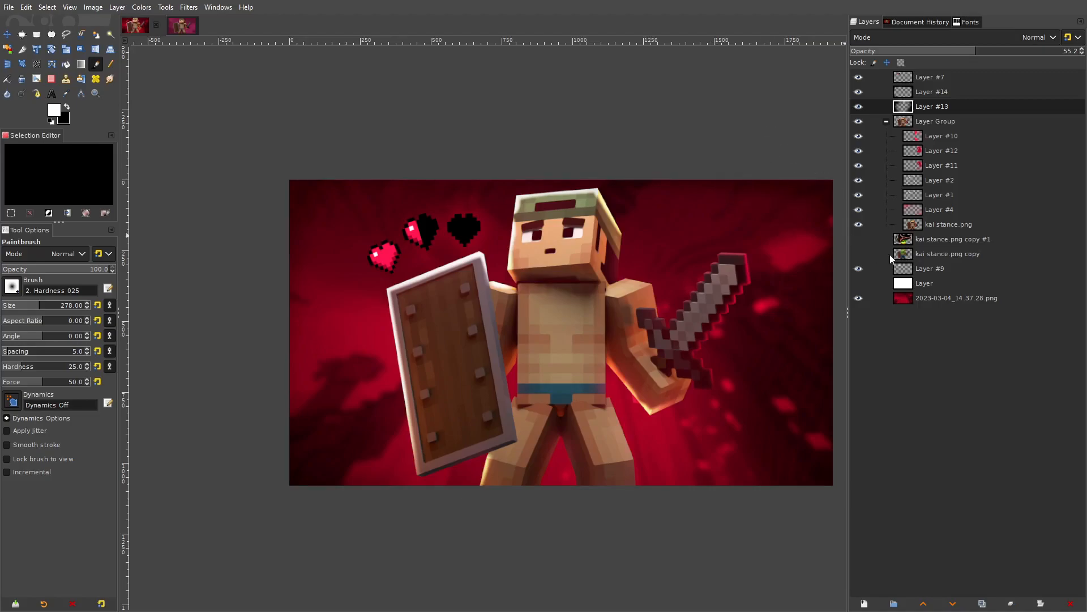
# Switch Layer #9 to Normal mode to examine its glow around the hearts, and set it back to Overlay
pyautogui.click(928, 269)
pyautogui.click(976, 38)
pyautogui.click(953, 52)
pyautogui.click(952, 37)
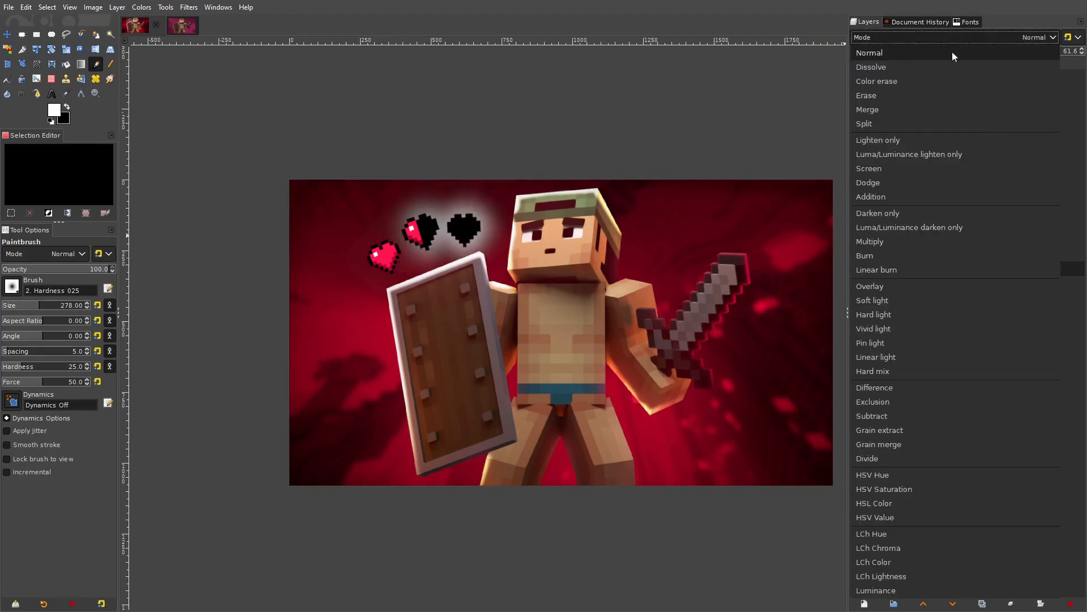
pyautogui.click(905, 286)
# Compare the hearts with Layer #9 hidden and shown, both from afar and close up
pyautogui.scroll(-4, 804, 255)
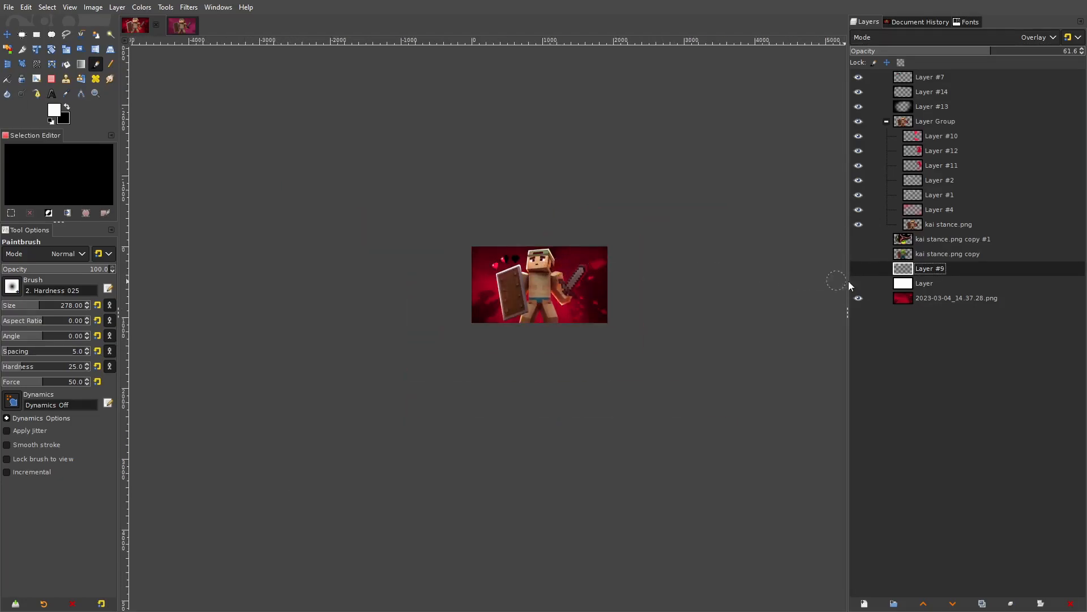
pyautogui.scroll(-1, 623, 284)
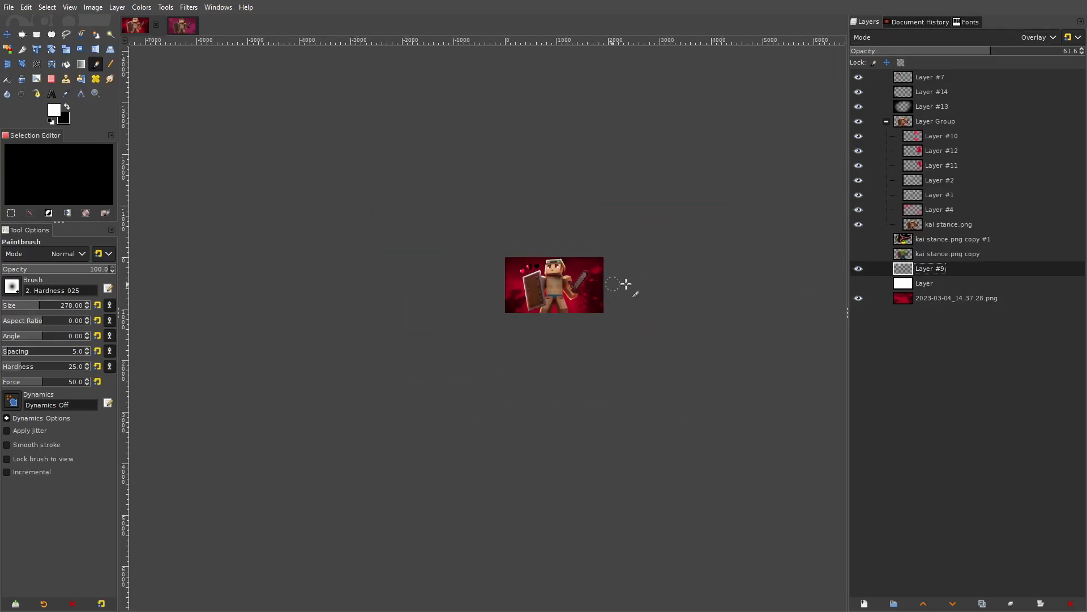
pyautogui.scroll(7, 546, 274)
pyautogui.click(862, 268)
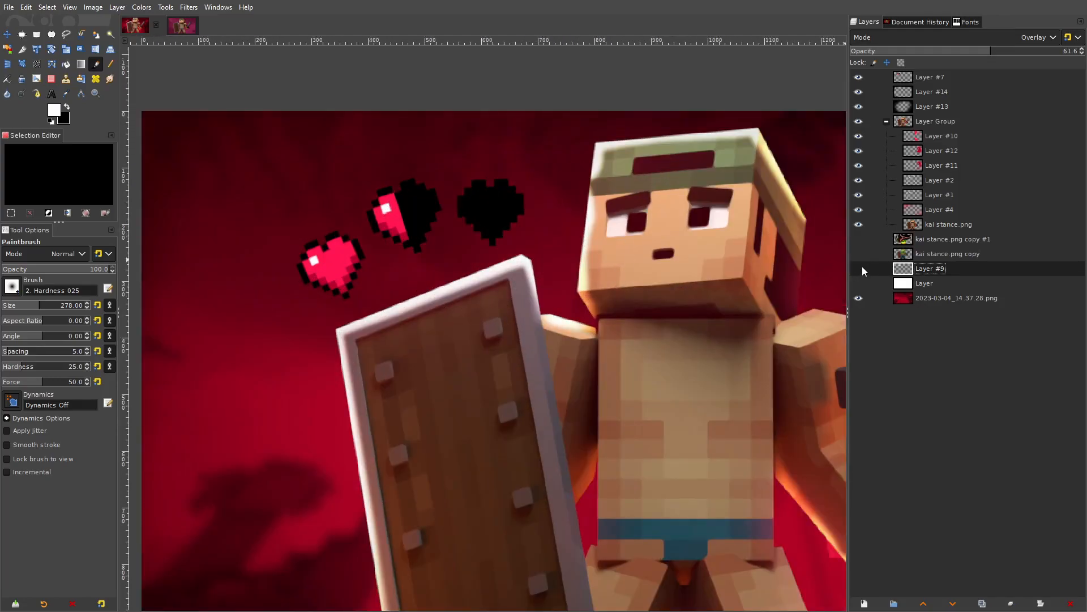
pyautogui.click(859, 268)
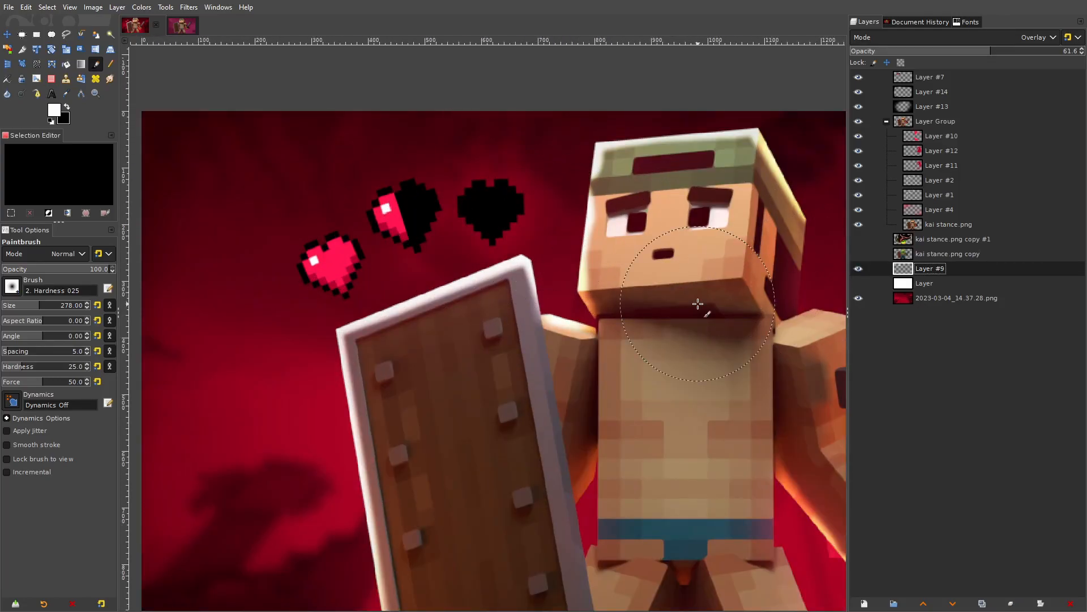
pyautogui.scroll(-1, 570, 242)
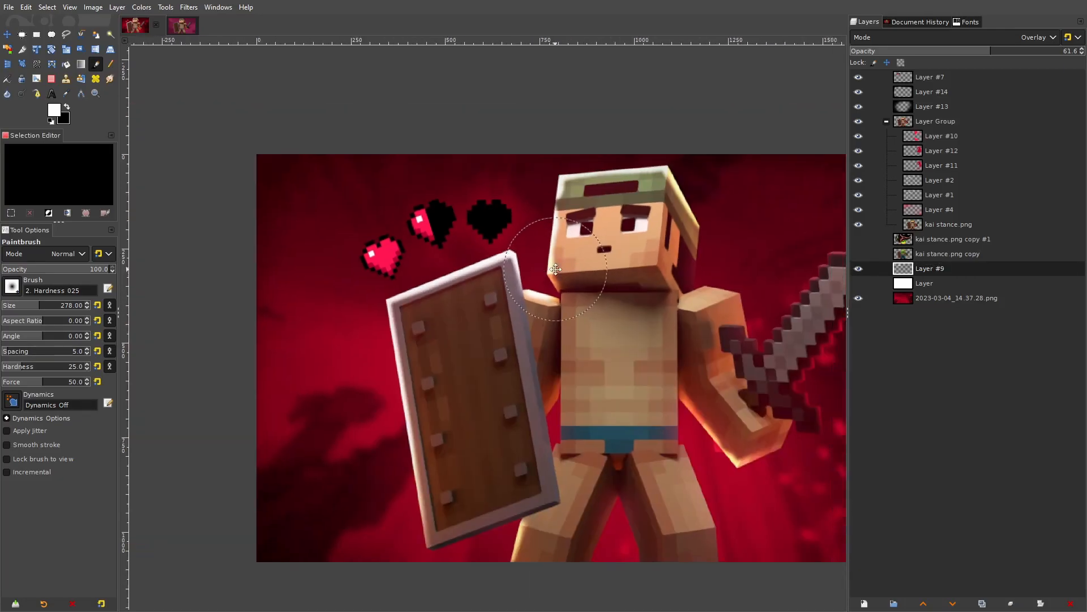
pyautogui.moveTo(571, 242); pyautogui.dragTo(502, 232)
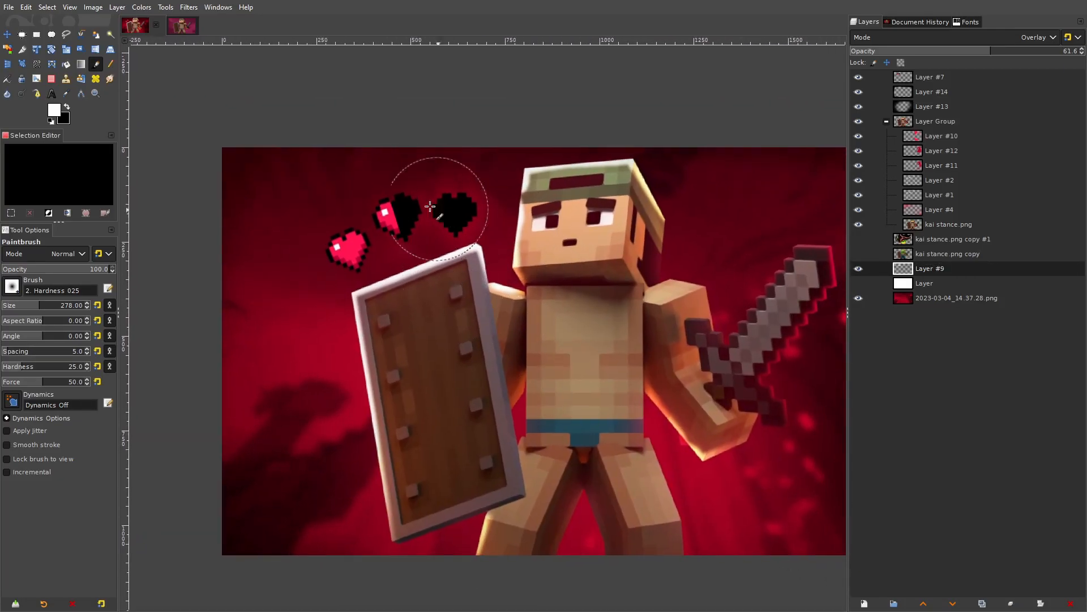
# Show the kai stance.png copy layer, toggle it to compare the glow around the character, and select it to check its mode
pyautogui.click(858, 255)
pyautogui.click(858, 255)
pyautogui.click(855, 255)
pyautogui.click(858, 255)
pyautogui.click(860, 256)
pyautogui.click(858, 254)
pyautogui.click(858, 255)
pyautogui.click(858, 255)
pyautogui.click(858, 254)
pyautogui.click(936, 256)
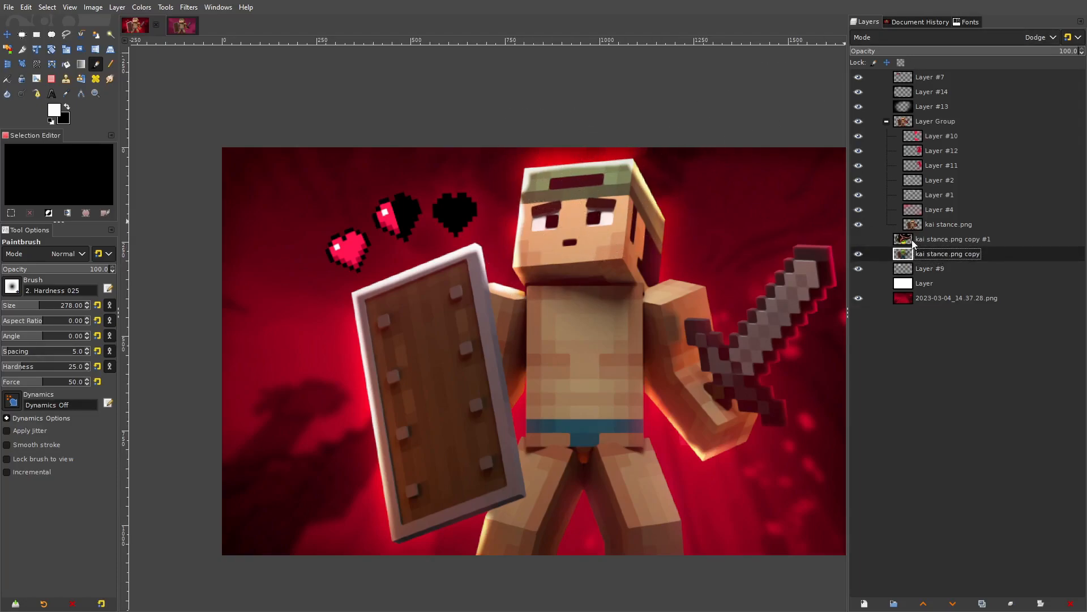
# Toggle the kai stance.png and kai stance.png copy layers in turn to compare the character and the glow behind it
pyautogui.click(939, 221)
pyautogui.click(855, 228)
pyautogui.click(855, 227)
pyautogui.click(855, 228)
pyautogui.click(855, 228)
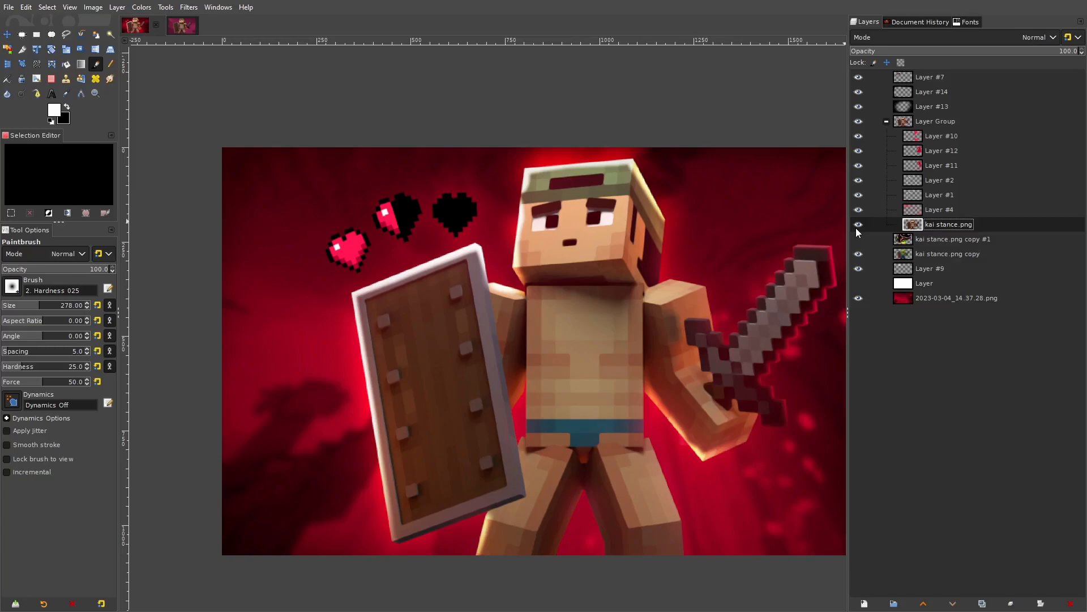
pyautogui.click(926, 253)
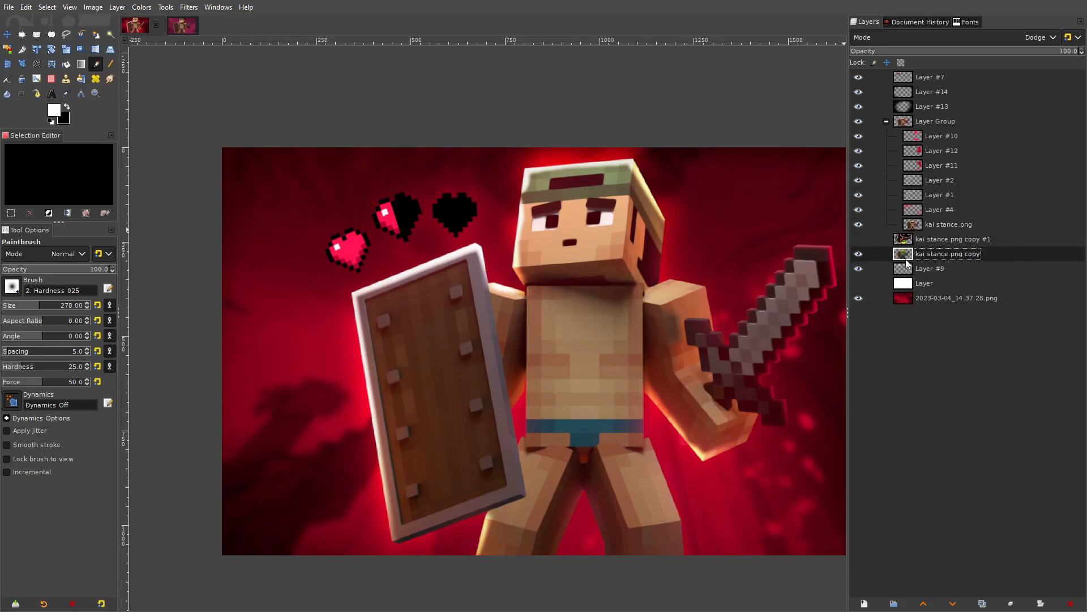
pyautogui.click(859, 253)
pyautogui.click(859, 254)
# Try a Gaussian Blur of size 93.80 on the kai stance.png copy layer
pyautogui.click(189, 8)
pyautogui.moveTo(223, 91)
pyautogui.click(348, 102)
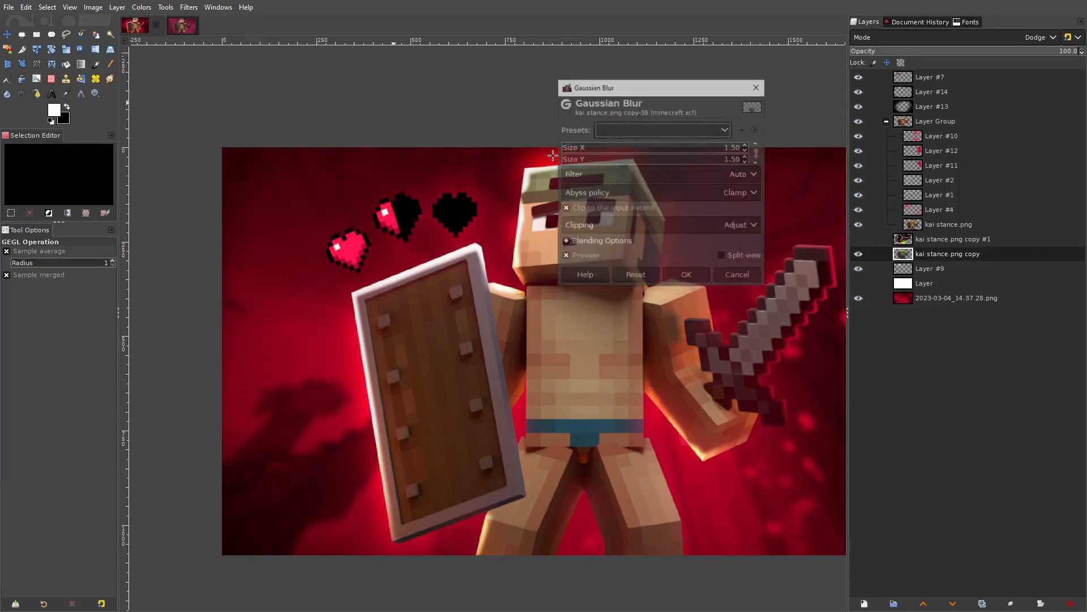
pyautogui.moveTo(576, 152); pyautogui.dragTo(741, 161)
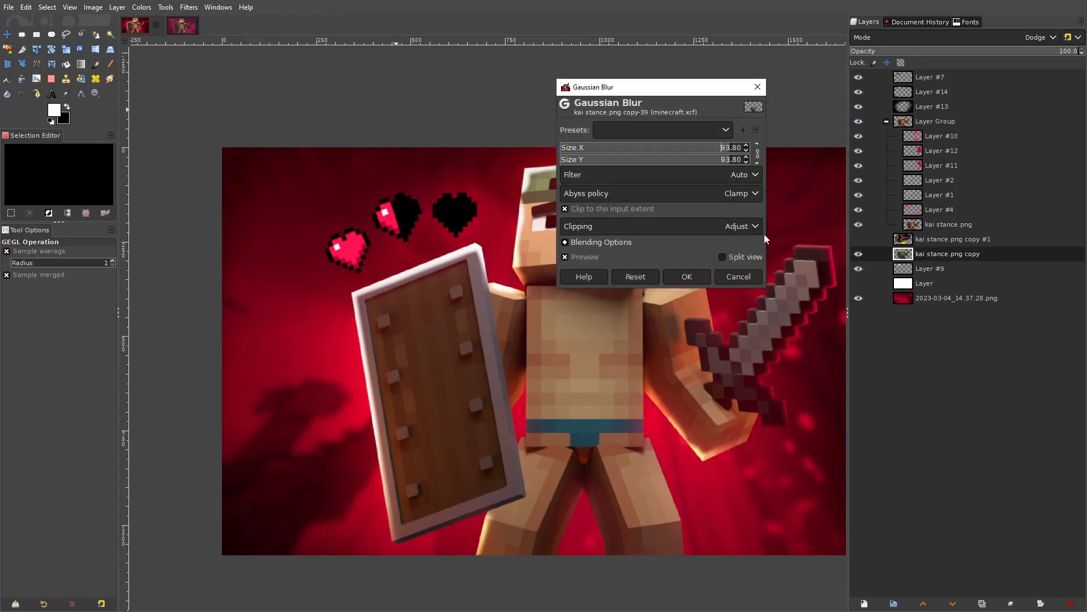
pyautogui.click(739, 277)
# Choose Dodge mode for the kai stance.png copy layer again and try a Curves adjustment on it
pyautogui.click(927, 43)
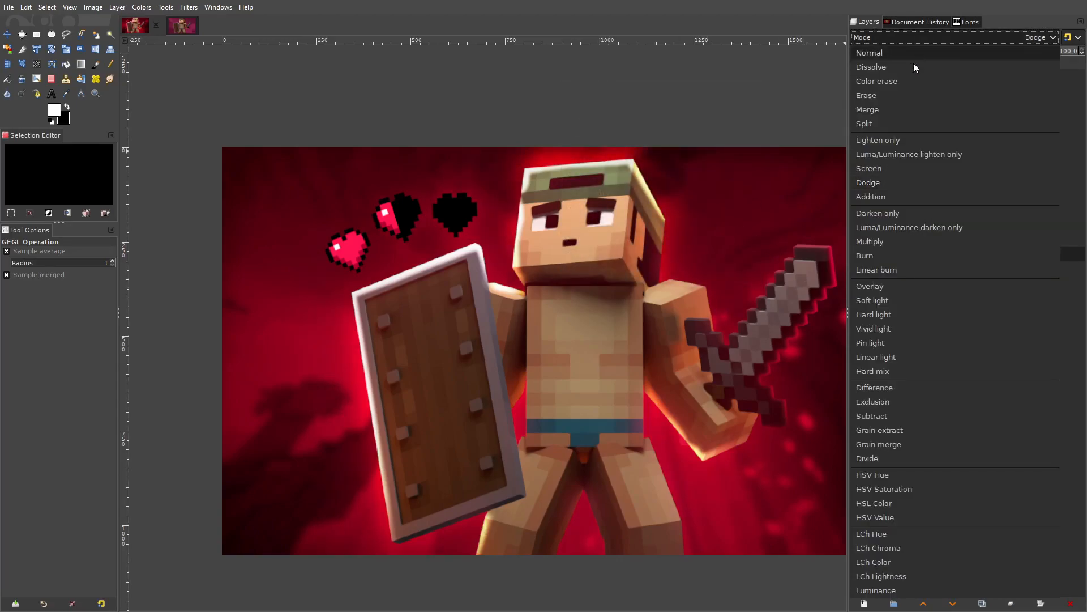
pyautogui.click(891, 183)
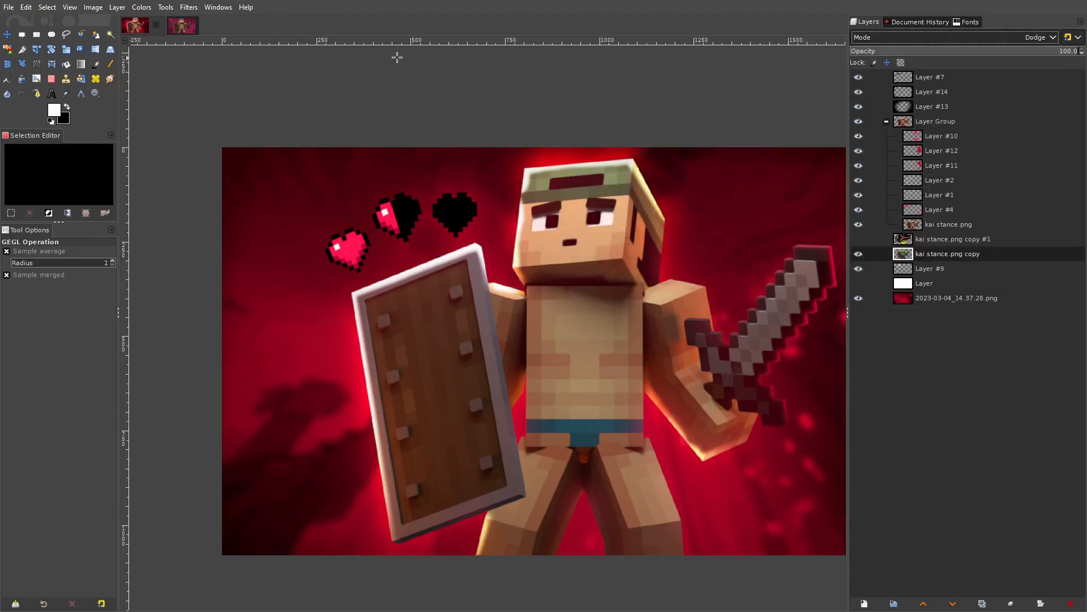
pyautogui.click(141, 7)
pyautogui.click(175, 147)
pyautogui.moveTo(775, 233); pyautogui.dragTo(809, 361)
pyautogui.click(819, 417)
# Compare the glow around the character with the kai stance.png copy layer hidden and shown
pyautogui.click(858, 255)
pyautogui.click(859, 255)
pyautogui.click(858, 255)
pyautogui.click(859, 255)
pyautogui.moveTo(656, 251); pyautogui.dragTo(614, 240)
pyautogui.moveTo(719, 246); pyautogui.dragTo(696, 242)
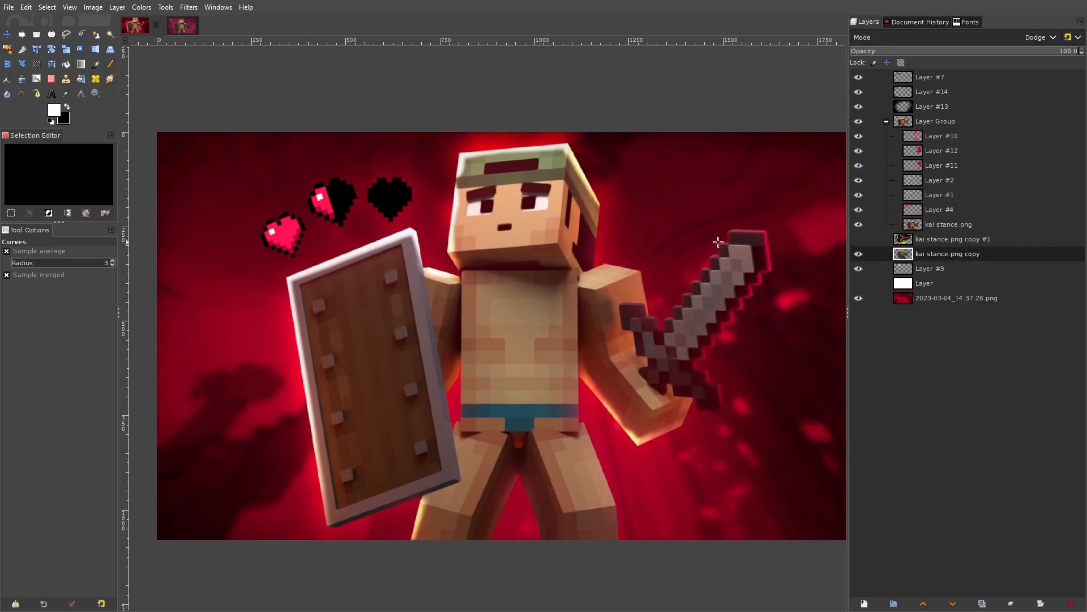
# Show the kai stance.png copy #1 layer to examine its swirling light effect and layer mode, and hide it again
pyautogui.click(857, 241)
pyautogui.click(937, 242)
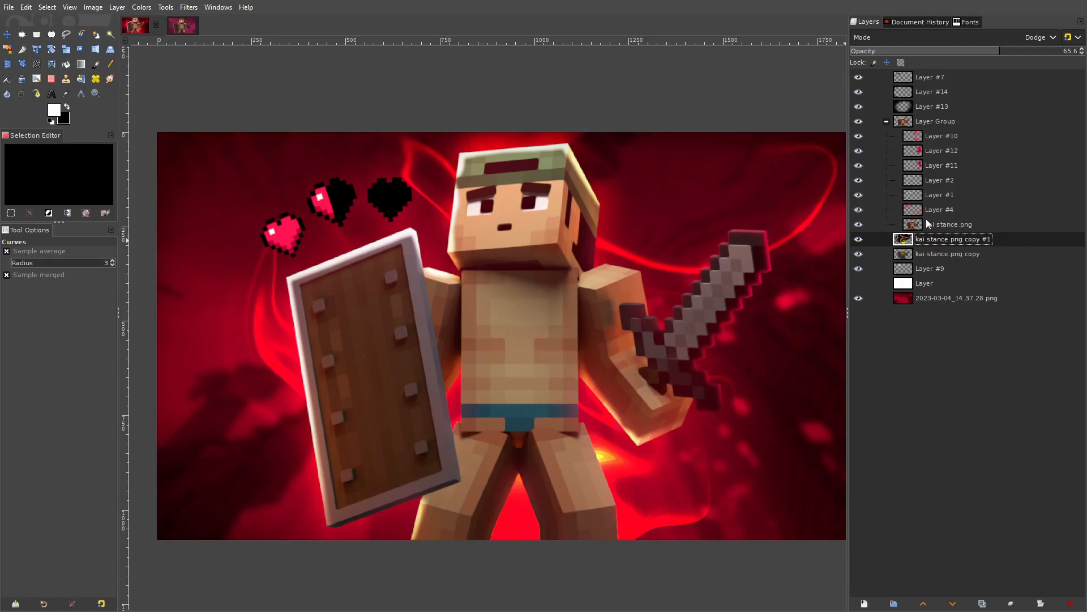
pyautogui.click(857, 239)
# Duplicate kai stance.png out of the group to just below it and set the duplicate to Dodge mode
pyautogui.rightClick(923, 226)
pyautogui.click(970, 132)
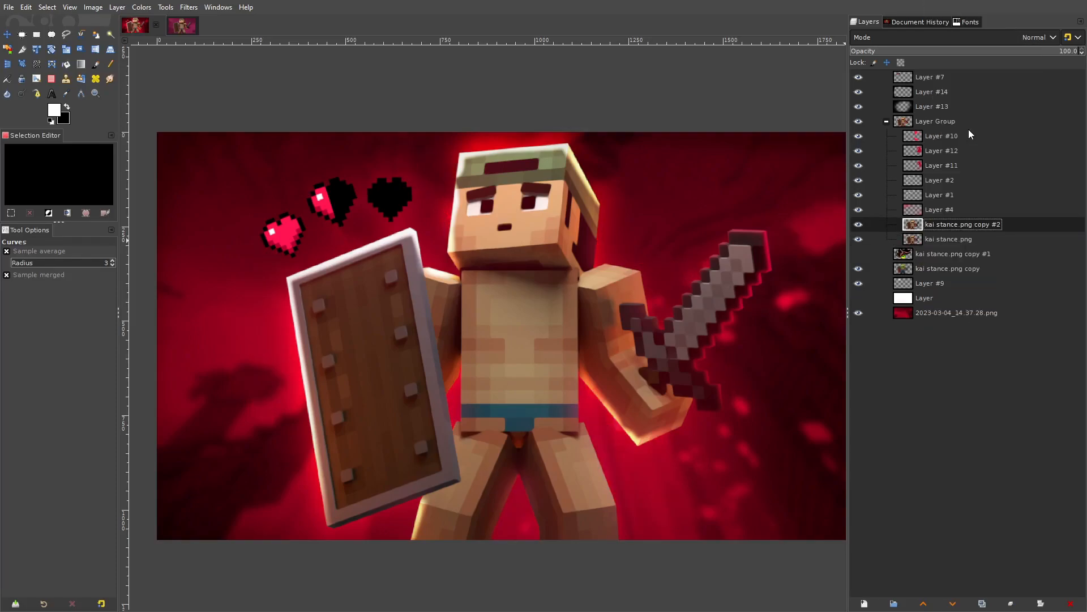
pyautogui.moveTo(932, 224); pyautogui.dragTo(968, 251)
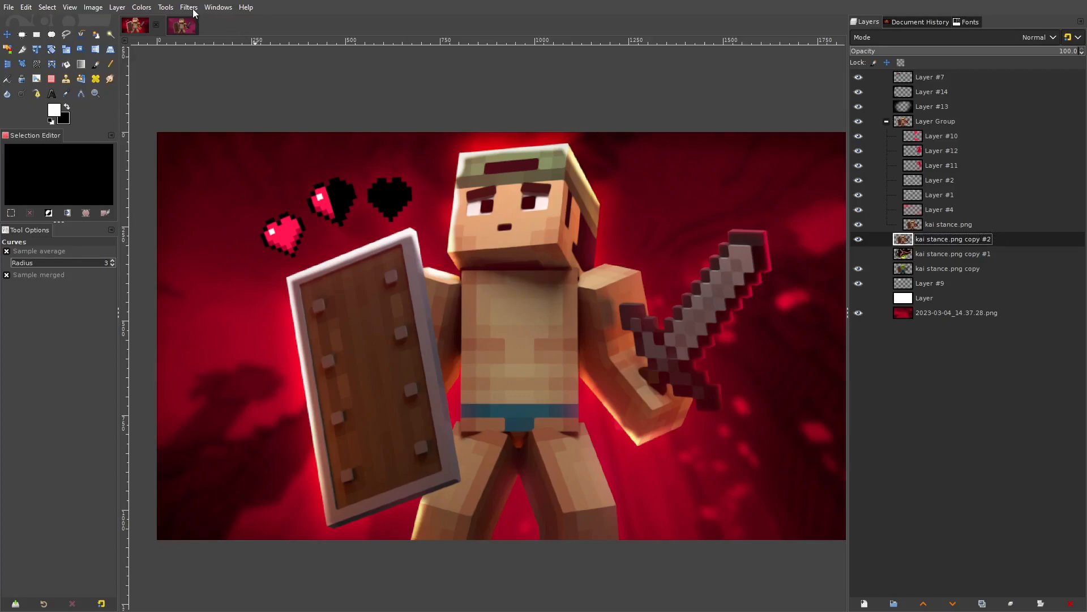
pyautogui.click(946, 35)
pyautogui.click(926, 179)
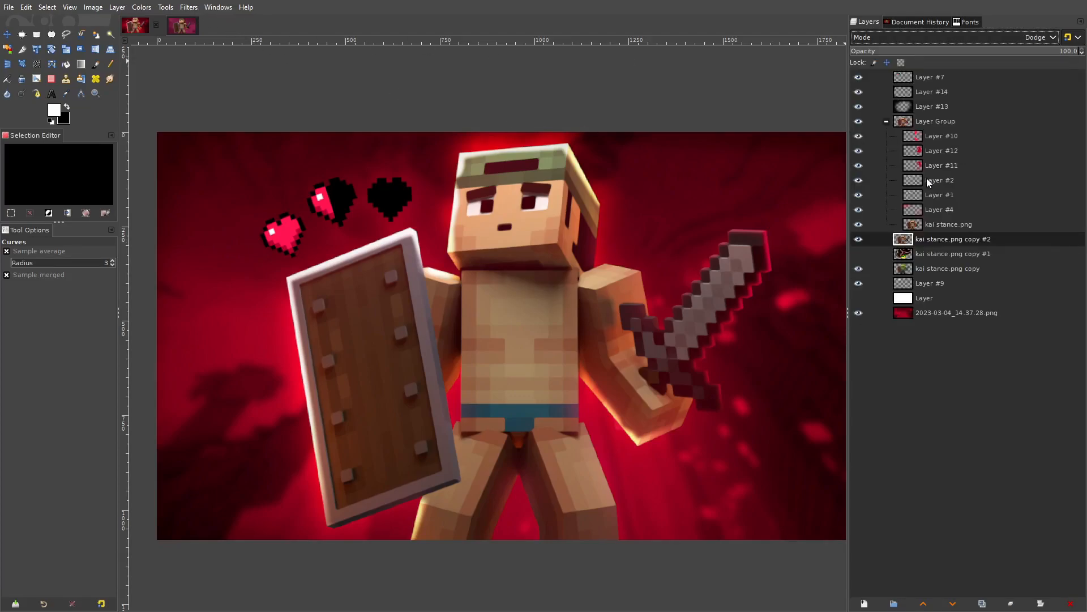
# Hide kai stance.png and the Layer Group to examine the duplicate's Dodge effect, and show both again
pyautogui.click(859, 224)
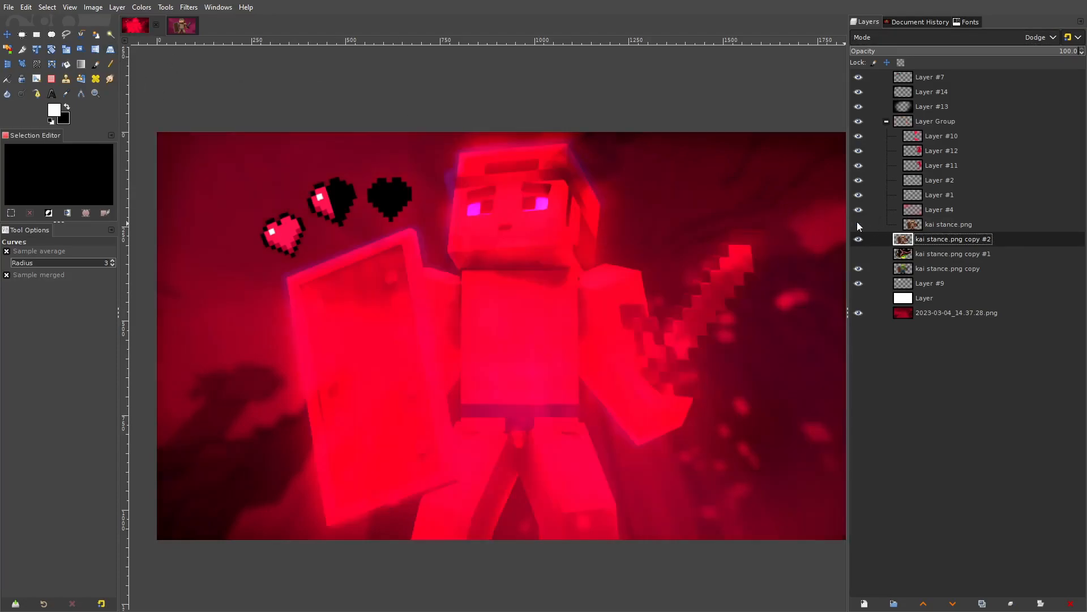
pyautogui.click(858, 121)
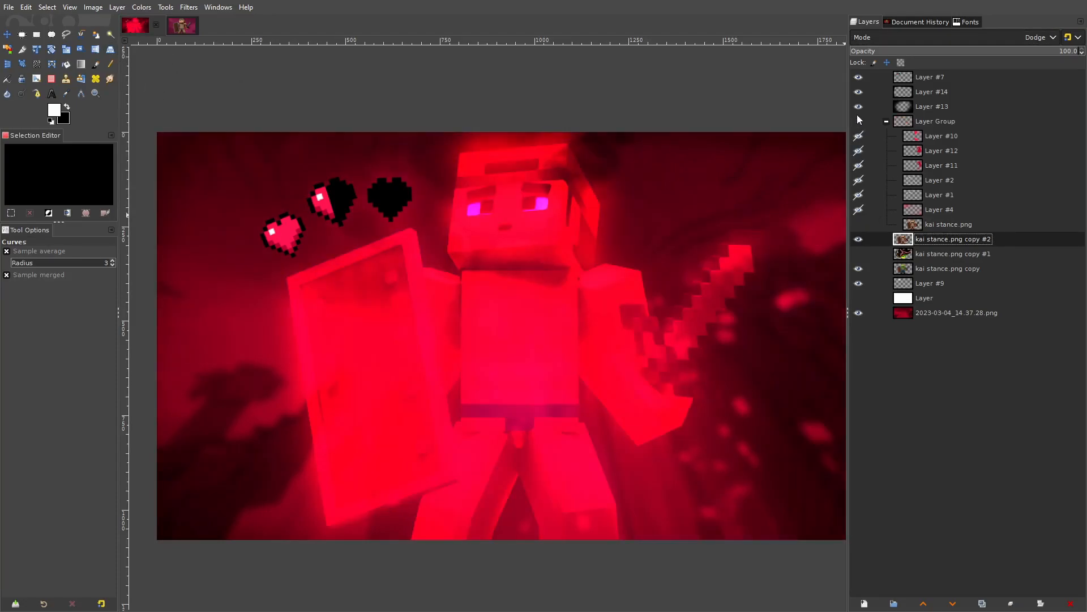
pyautogui.click(858, 120)
pyautogui.click(859, 225)
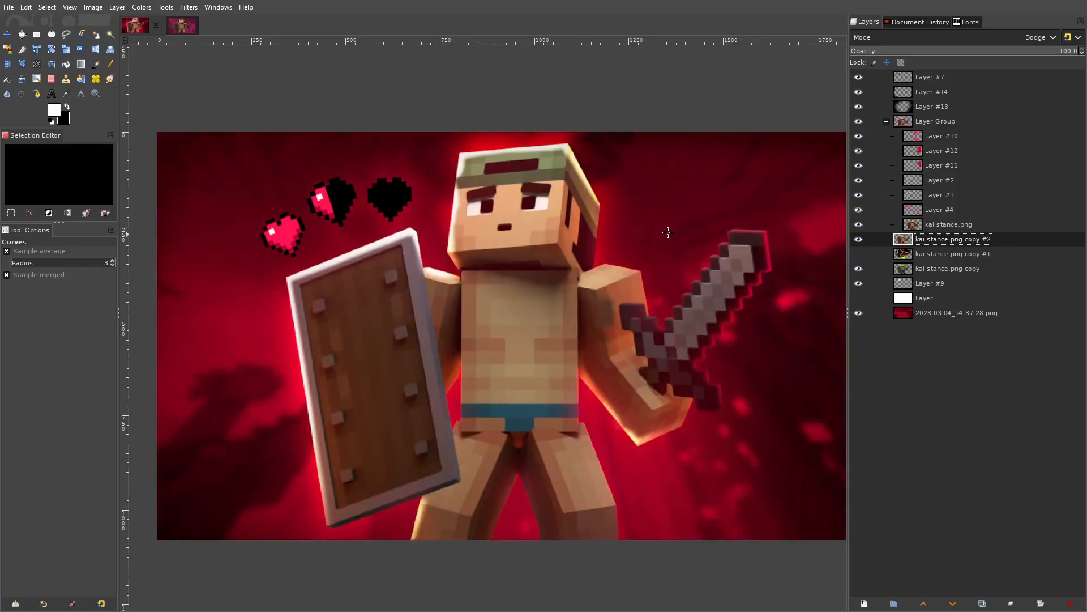
# Warp the duplicate layer into swirls around the shield, legs and sword with Warp Transform at size 621.43 and strength 84.4
pyautogui.click(36, 66)
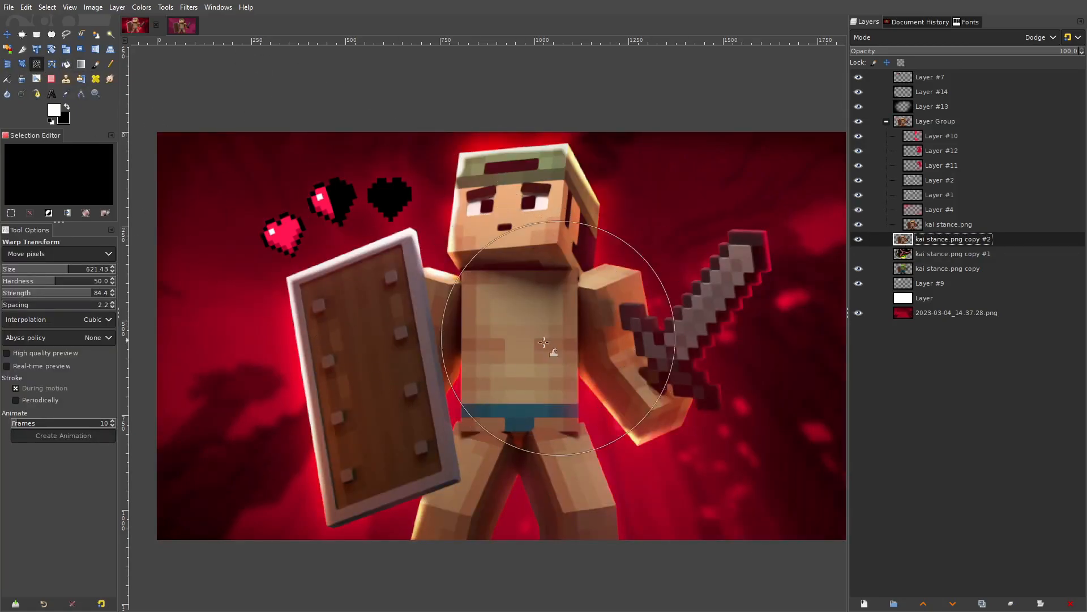
pyautogui.moveTo(363, 206)
pyautogui.mouseDown()
pyautogui.moveTo(283, 303)
pyautogui.moveTo(296, 208)
pyautogui.moveTo(421, 277)
pyautogui.moveTo(348, 148)
pyautogui.moveTo(448, 324)
pyautogui.moveTo(432, 193)
pyautogui.moveTo(407, 330)
pyautogui.moveTo(428, 380)
pyautogui.mouseUp()
pyautogui.moveTo(651, 339)
pyautogui.mouseDown()
pyautogui.moveTo(792, 272)
pyautogui.moveTo(646, 466)
pyautogui.moveTo(579, 490)
pyautogui.moveTo(473, 435)
pyautogui.mouseUp()
pyautogui.moveTo(762, 362)
pyautogui.mouseDown()
pyautogui.moveTo(779, 282)
pyautogui.moveTo(776, 232)
pyautogui.moveTo(759, 284)
pyautogui.mouseUp()
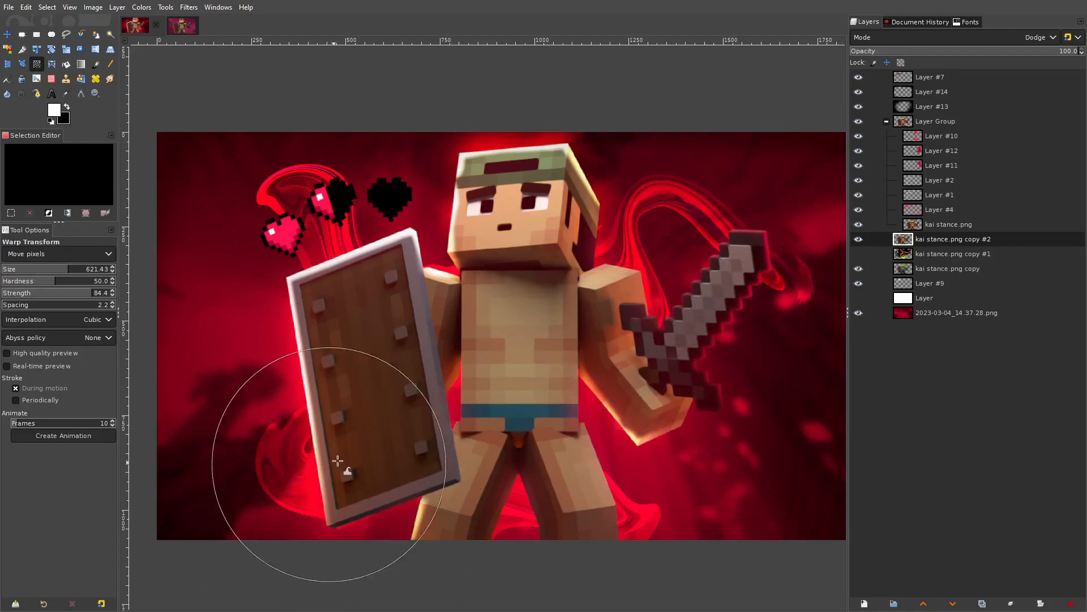
pyautogui.scroll(-4, 406, 419)
pyautogui.scroll(3, 430, 439)
# Apply a Gaussian Blur of size 5.51 to the warped kai stance.png copy #2 layer
pyautogui.click(189, 7)
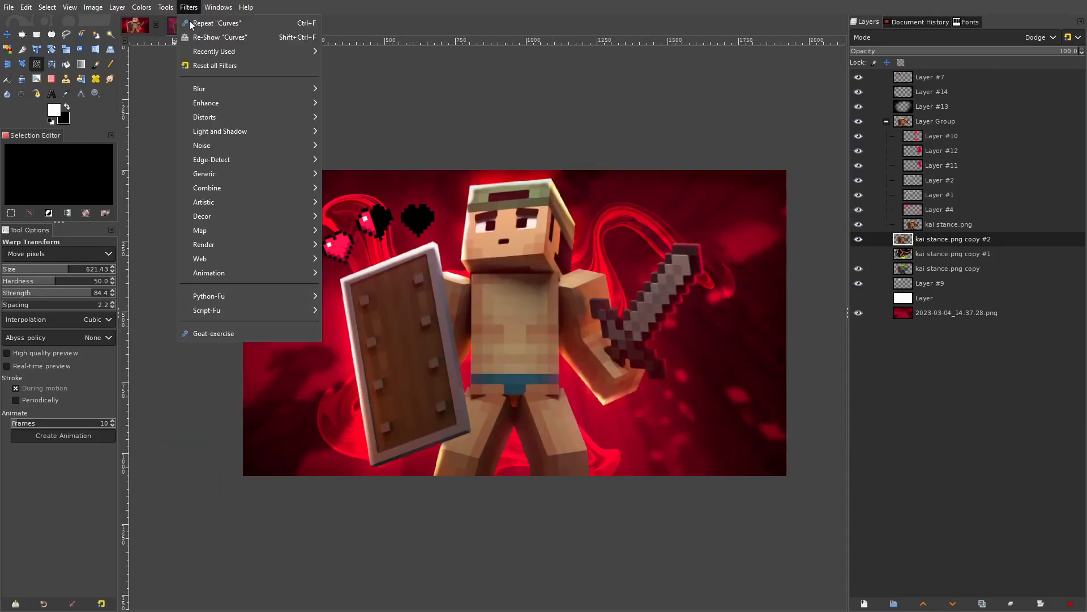
pyautogui.moveTo(220, 90)
pyautogui.click(371, 101)
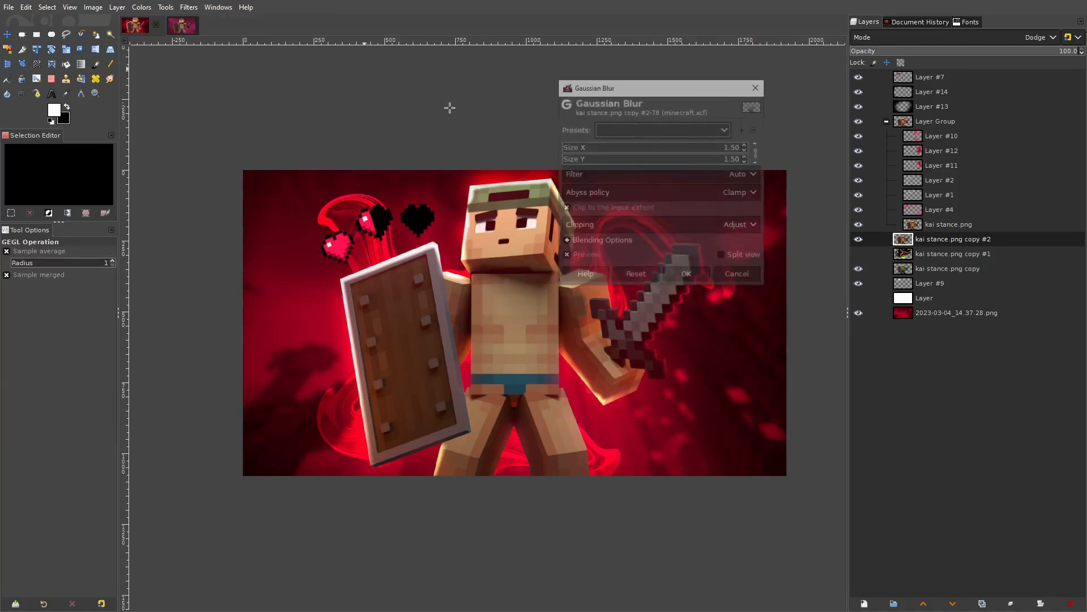
pyautogui.moveTo(576, 151); pyautogui.dragTo(579, 151)
pyautogui.moveTo(436, 188); pyautogui.dragTo(331, 186)
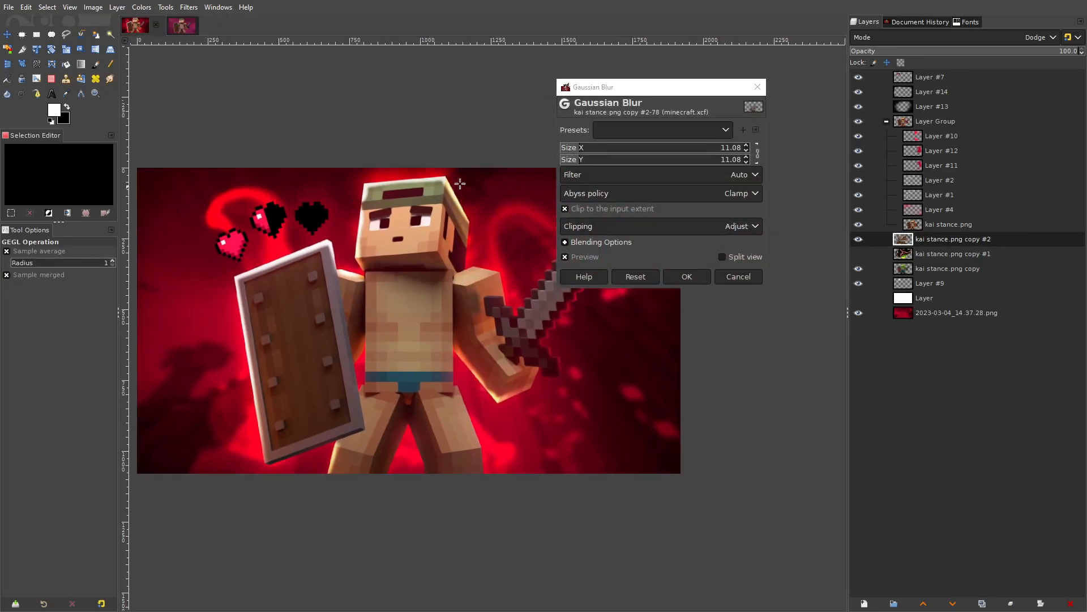
pyautogui.moveTo(574, 148); pyautogui.dragTo(570, 149)
pyautogui.scroll(-3, 459, 264)
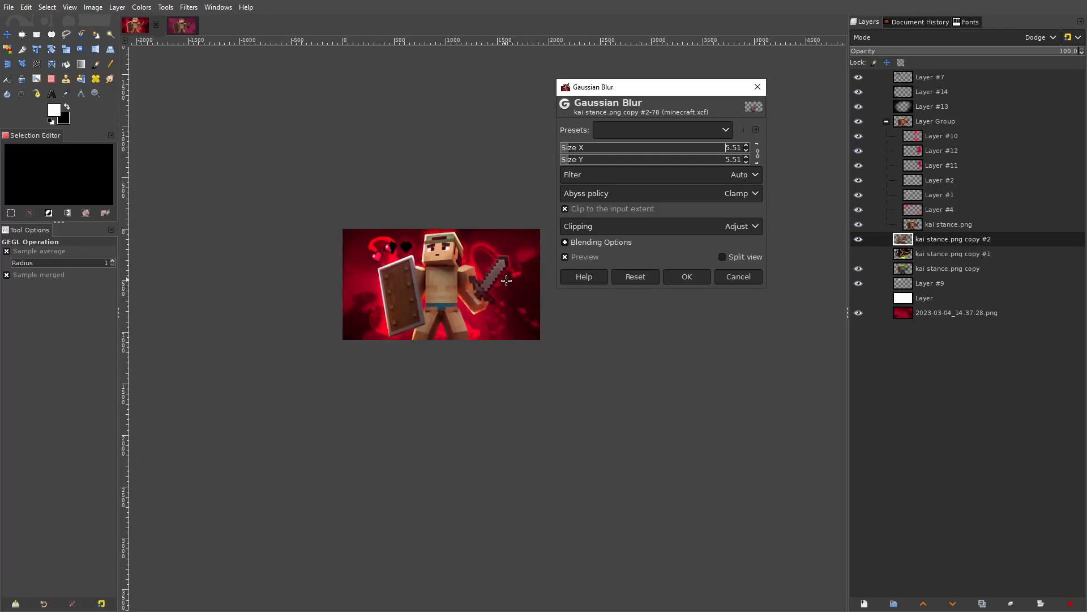
pyautogui.click(694, 276)
# Hide the kai stance.png copy #2 layer and show the kai stance.png copy #1 layer instead
pyautogui.scroll(2, 453, 275)
pyautogui.click(858, 239)
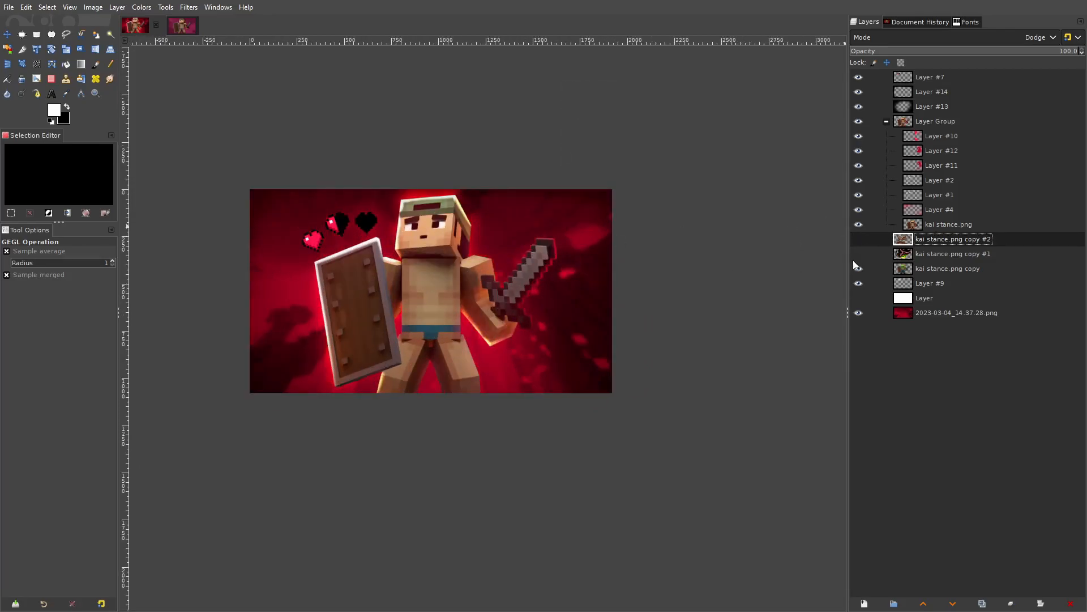
pyautogui.scroll(1, 402, 268)
pyautogui.scroll(-4, 647, 275)
pyautogui.scroll(5, 646, 276)
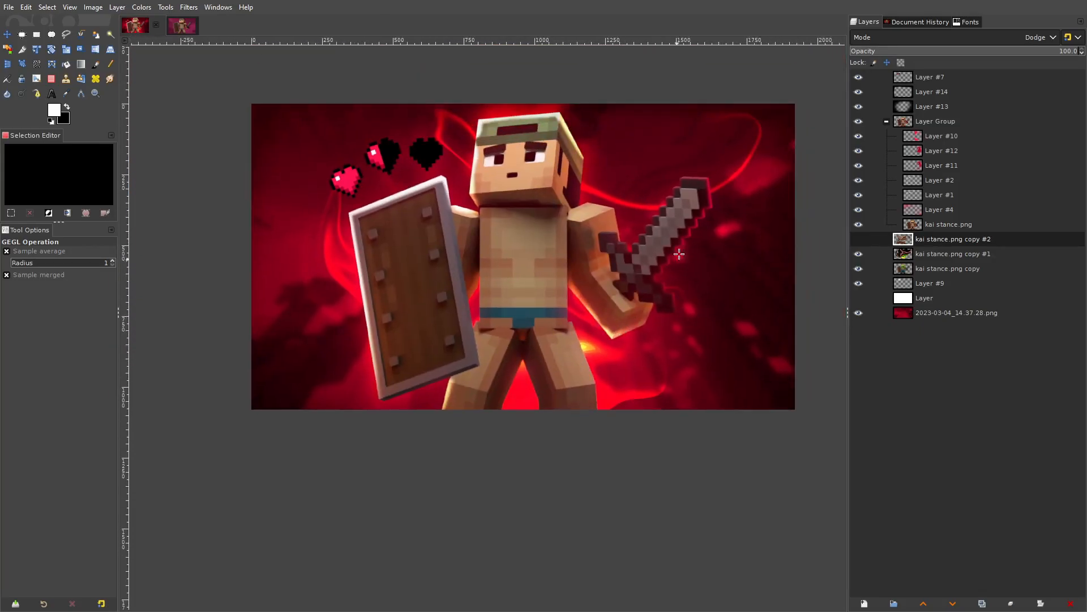
# Examine the swirling glow behind the character's head, arms and legs, both close up and from afar
pyautogui.scroll(3, 632, 297)
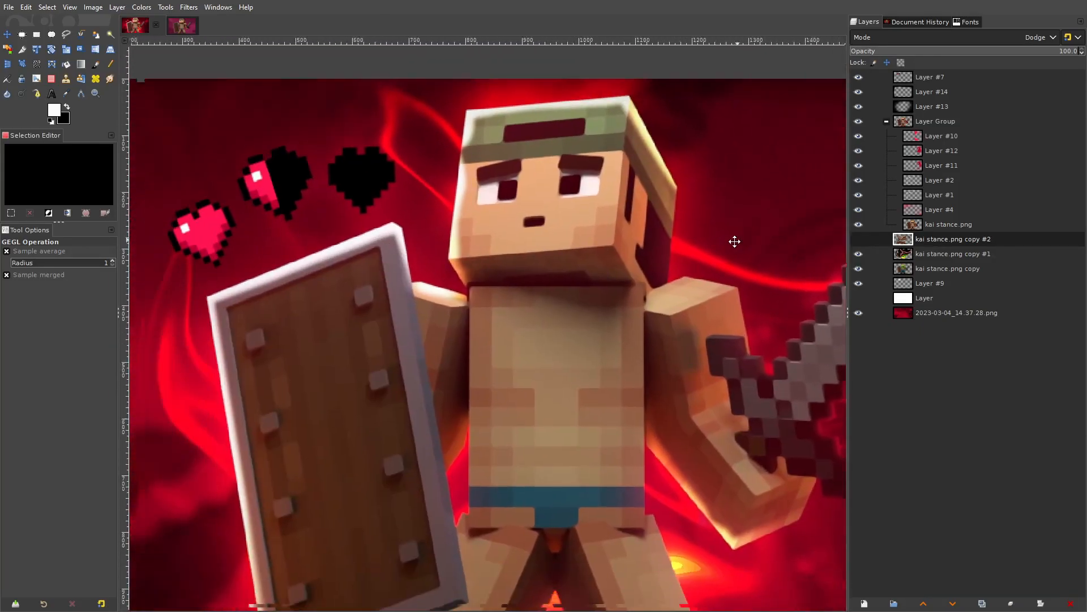
pyautogui.moveTo(418, 223); pyautogui.dragTo(649, 148)
pyautogui.moveTo(665, 393); pyautogui.dragTo(429, 253)
pyautogui.scroll(-3, 621, 282)
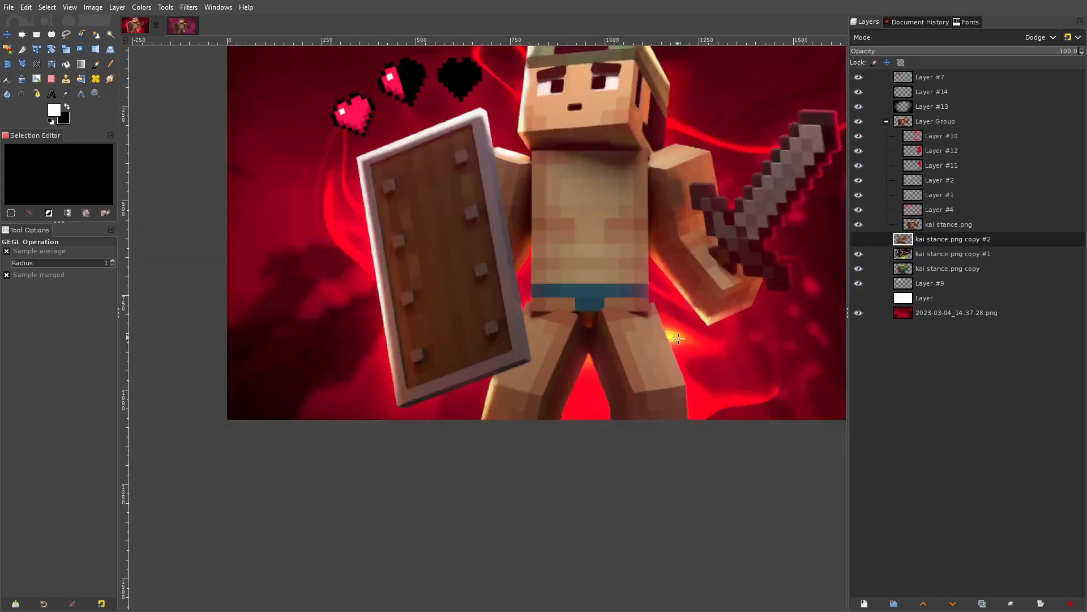
pyautogui.click(189, 7)
pyautogui.click(668, 118)
pyautogui.moveTo(679, 119); pyautogui.dragTo(588, 158)
pyautogui.scroll(-1, 614, 183)
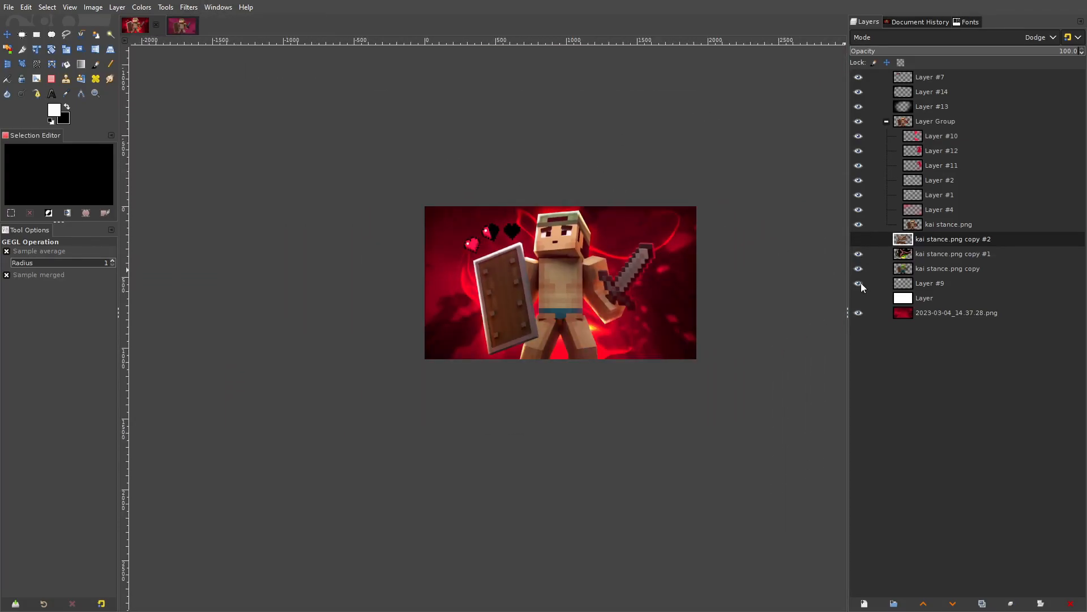
# Center the finished thumbnail in the window for comparison with the unedited image
pyautogui.moveTo(635, 278); pyautogui.dragTo(573, 309)
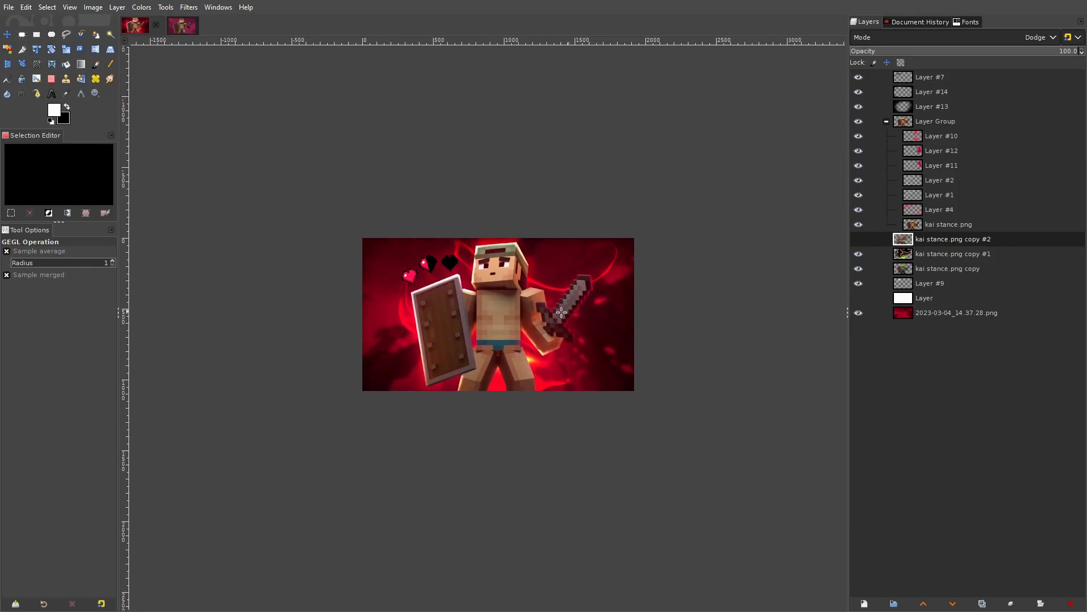
pyautogui.scroll(2, 500, 329)
pyautogui.moveTo(501, 330); pyautogui.dragTo(522, 351)
pyautogui.click(174, 29)
pyautogui.click(128, 27)
pyautogui.click(70, 7)
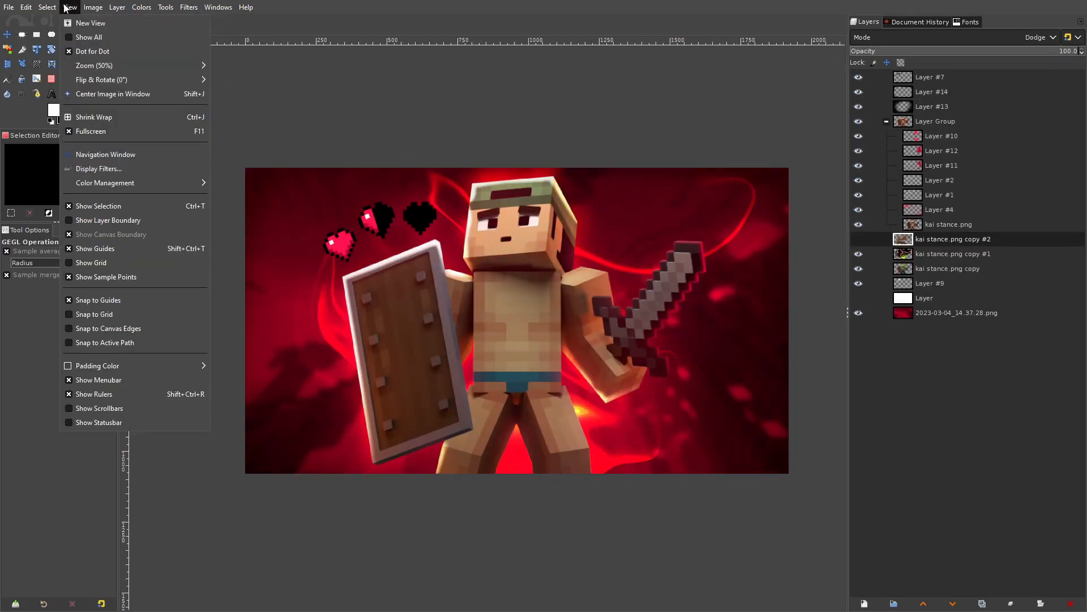
pyautogui.click(97, 94)
# Switch back and forth between the unedited image and the finished thumbnail to compare before and after
pyautogui.click(179, 27)
pyautogui.click(138, 26)
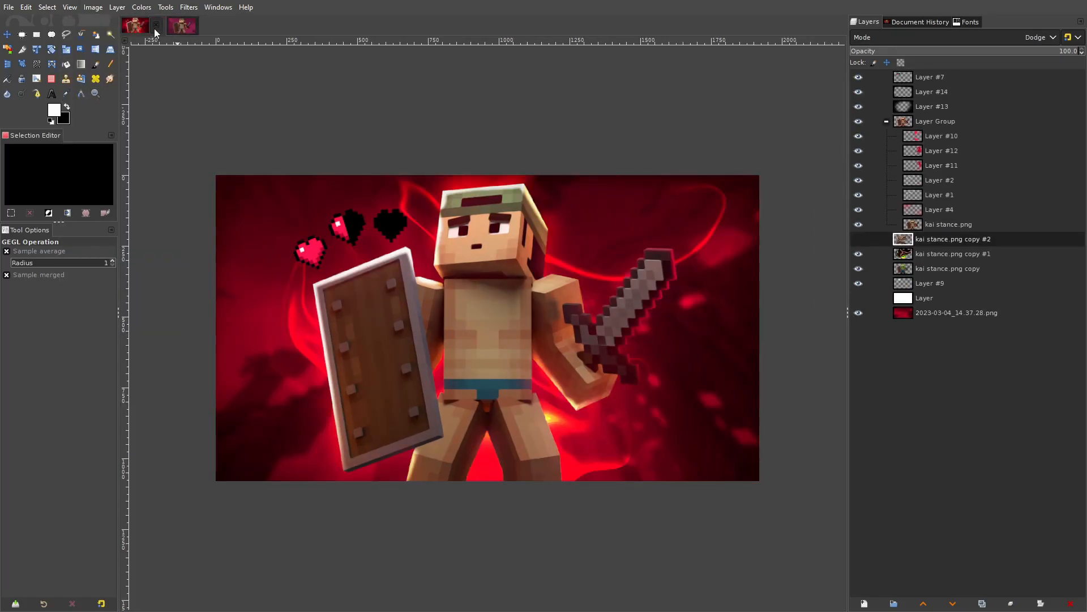
pyautogui.click(176, 27)
pyautogui.click(137, 24)
pyautogui.click(181, 29)
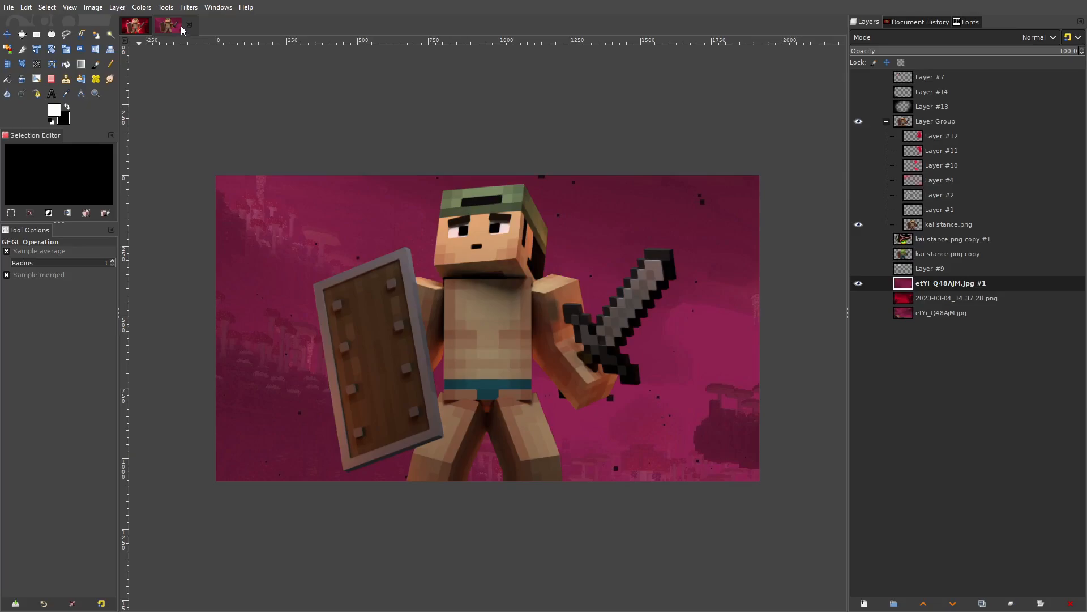
pyautogui.click(134, 26)
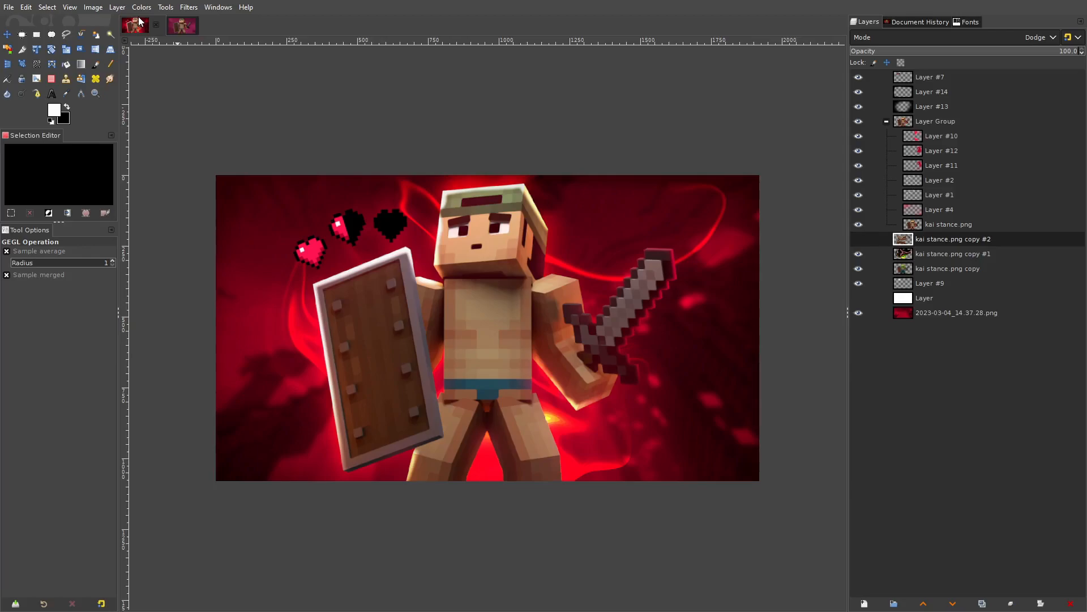
pyautogui.click(176, 22)
pyautogui.click(141, 27)
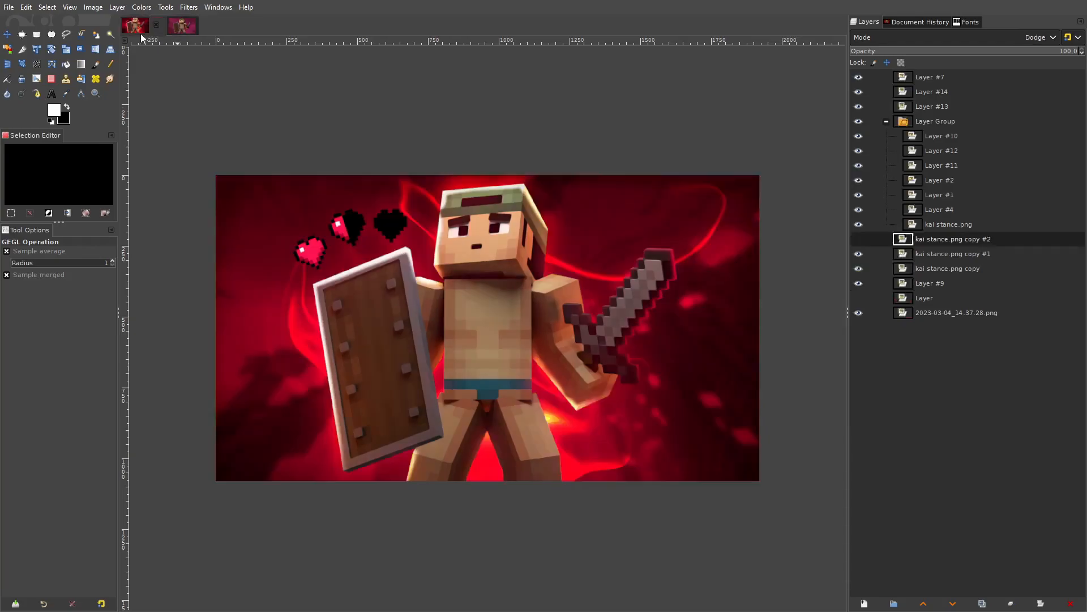
pyautogui.click(176, 28)
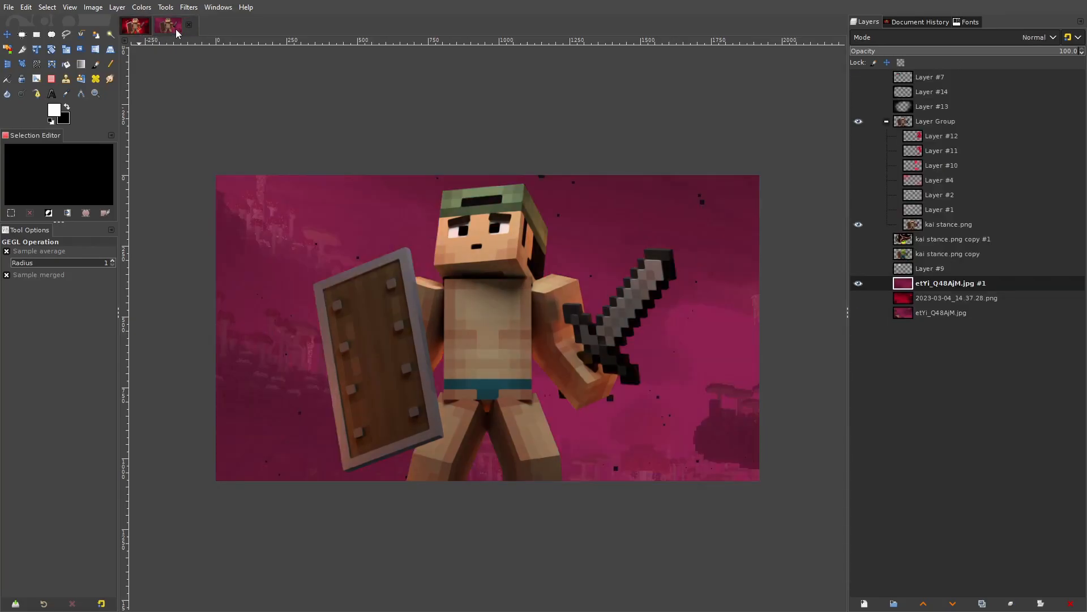
pyautogui.click(139, 33)
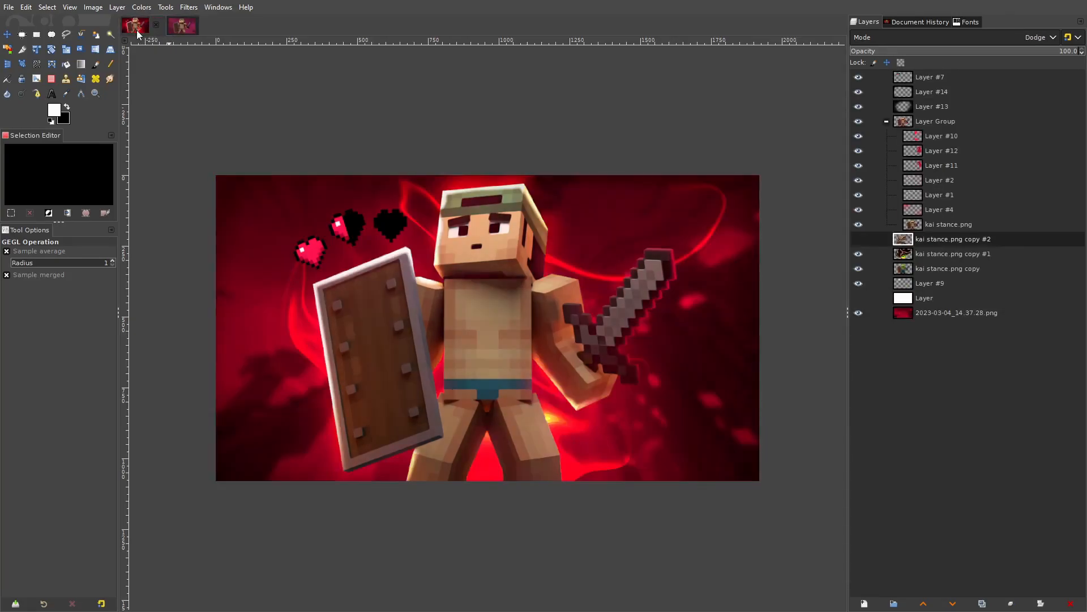
pyautogui.click(179, 26)
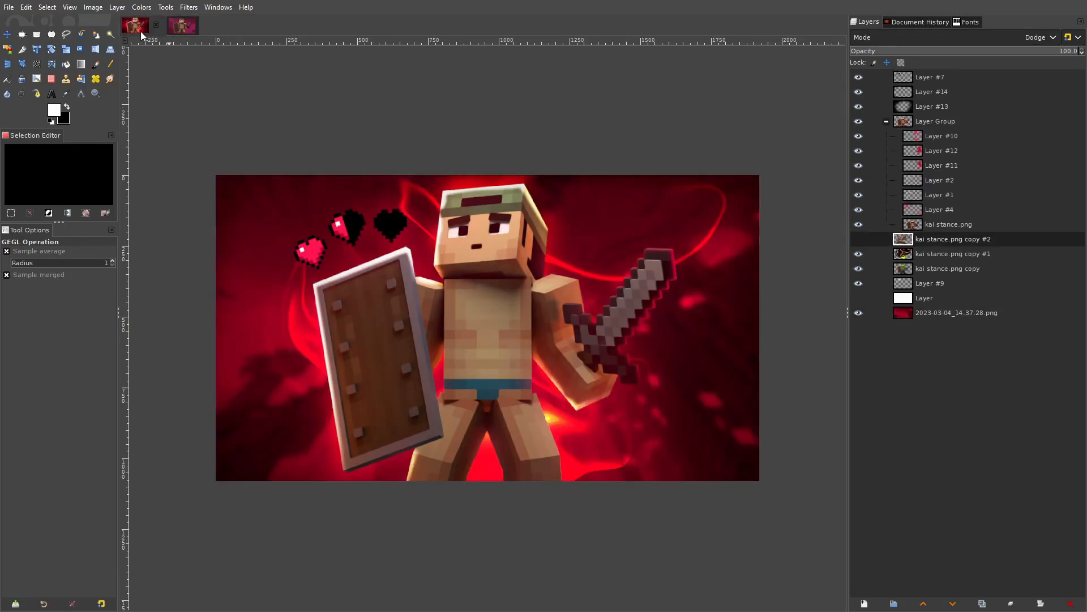